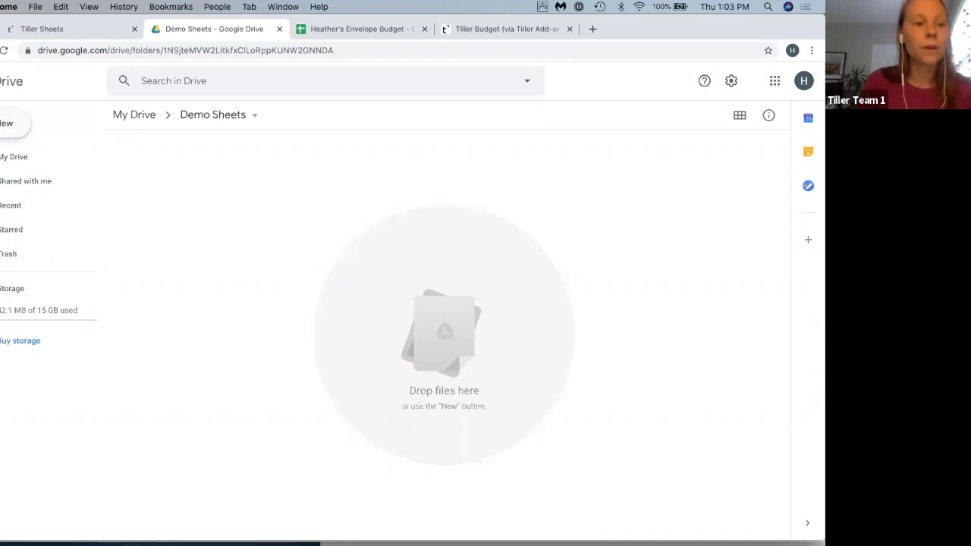
- Create a new Google Sheets spreadsheet in the Demo Sheets folder and name it "Envelope Budget Test"
{"action": "left_click", "coordinate": [9, 125]}
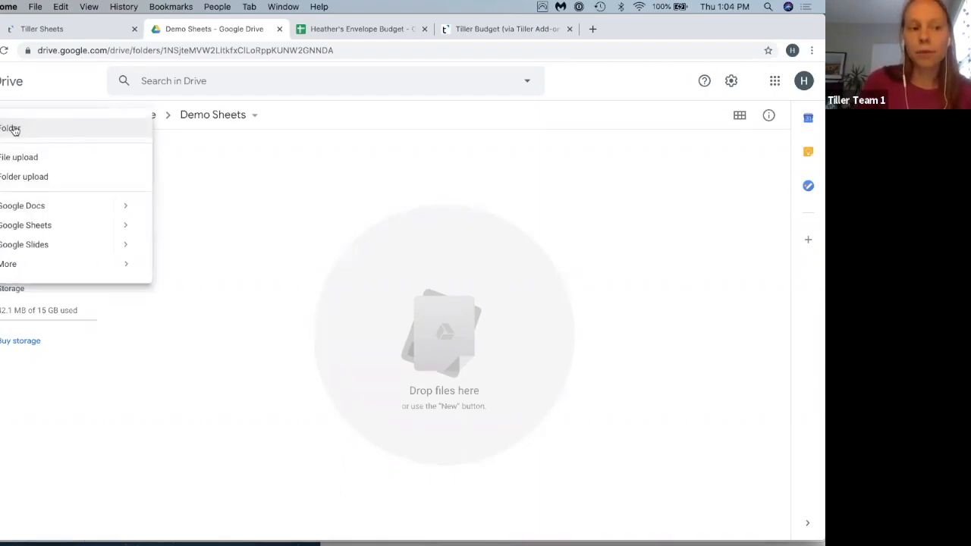
{"action": "left_click", "coordinate": [39, 224]}
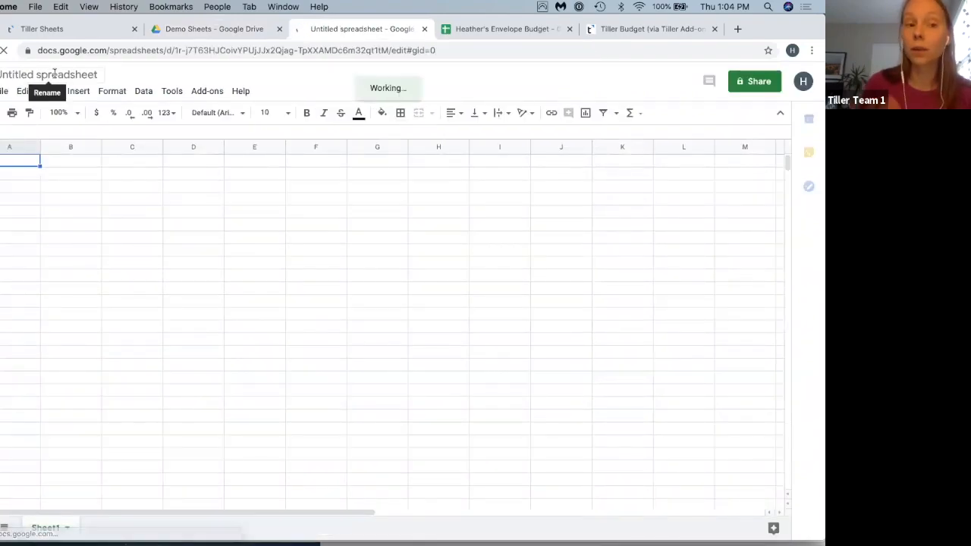
{"action": "left_click", "coordinate": [55, 74]}
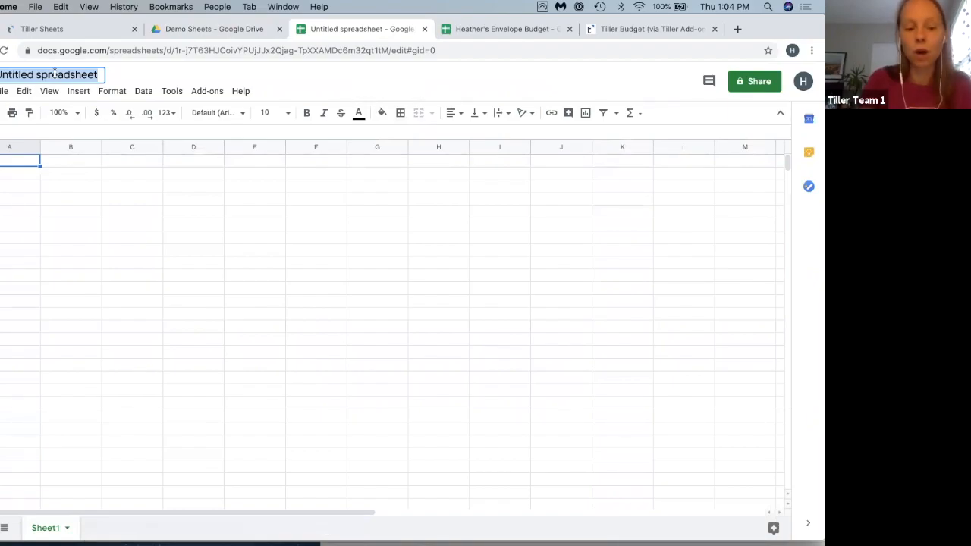
{"action": "type", "text": "Envelop"}
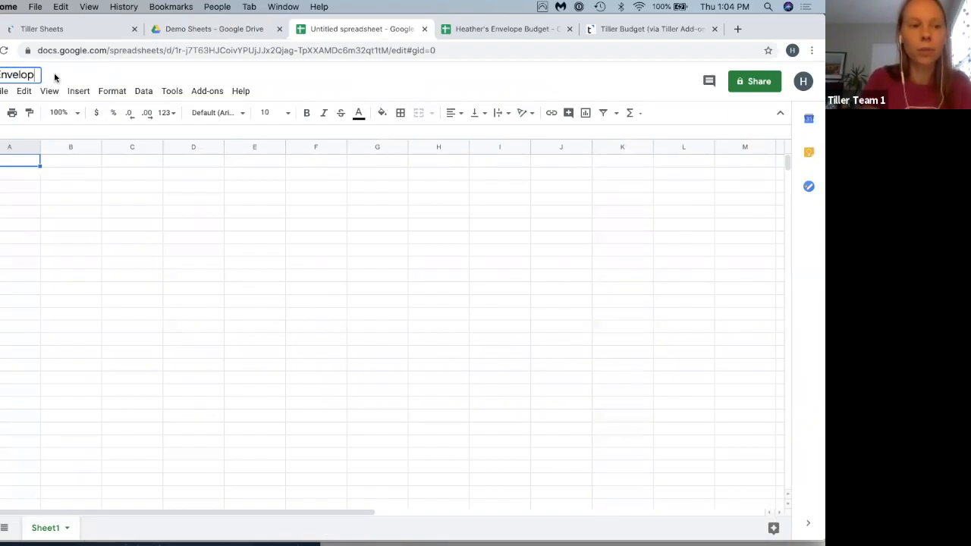
{"action": "type", "text": "e Budget Test"}
{"action": "key", "text": "Return"}
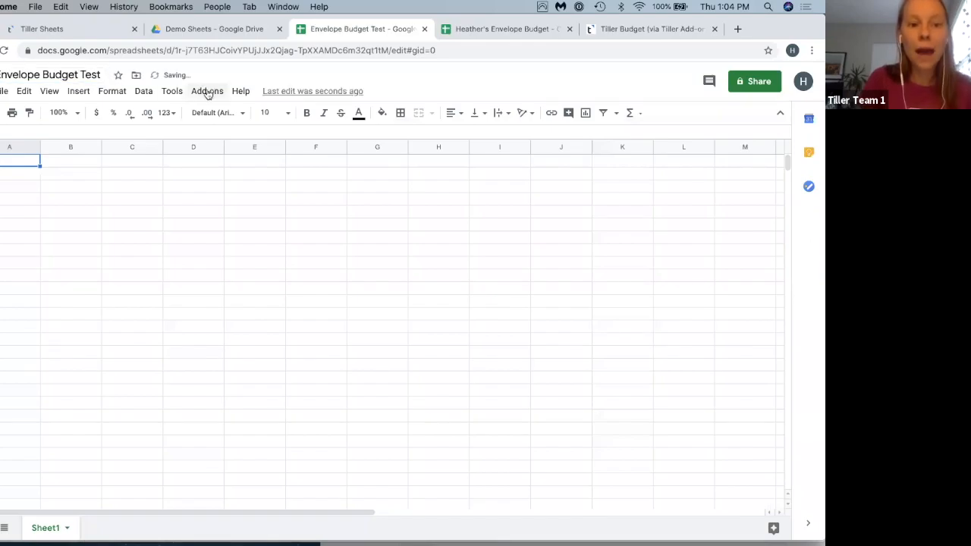
- Launch the Tiller Money Feeds add-on and link the spreadsheet with only the Apple account as its data feed
{"action": "left_click", "coordinate": [207, 91]}
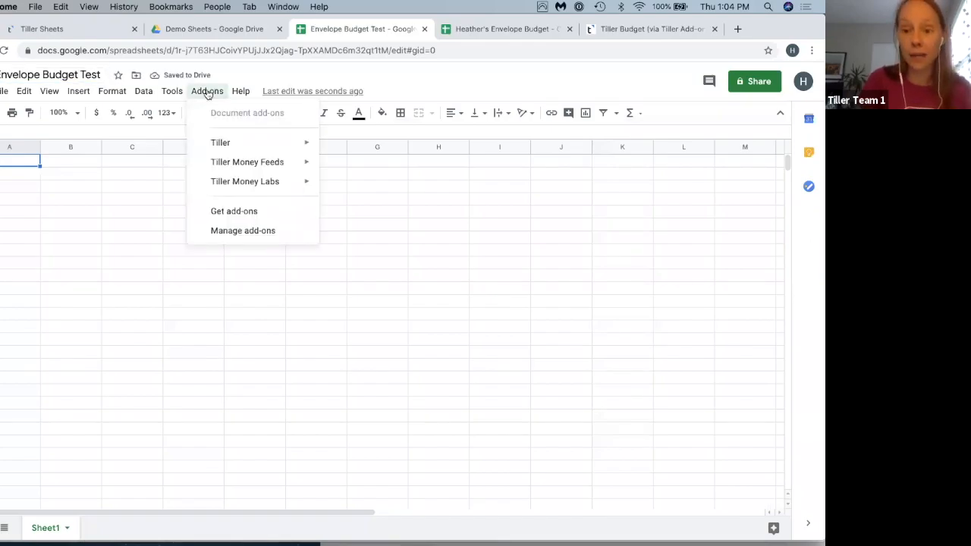
{"action": "mouse_move", "coordinate": [221, 162]}
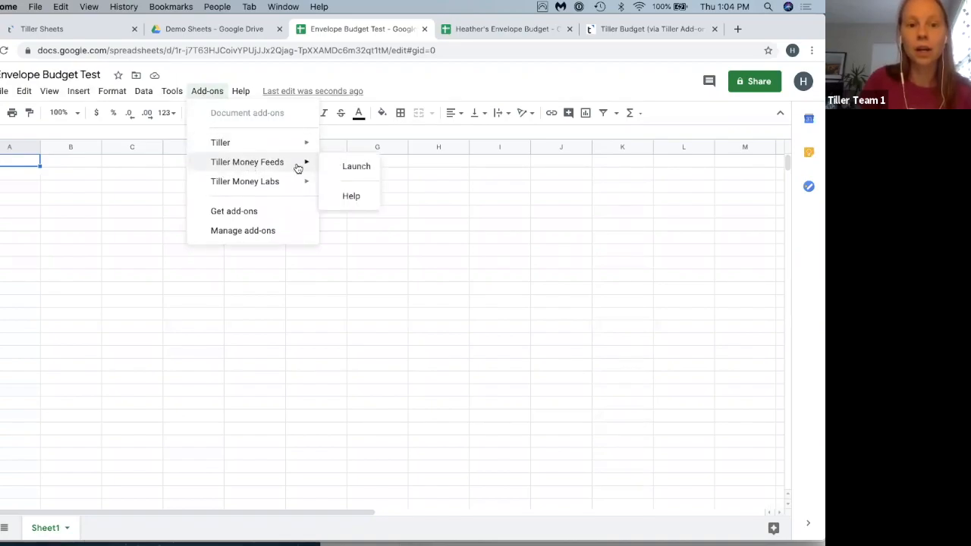
{"action": "left_click", "coordinate": [351, 166]}
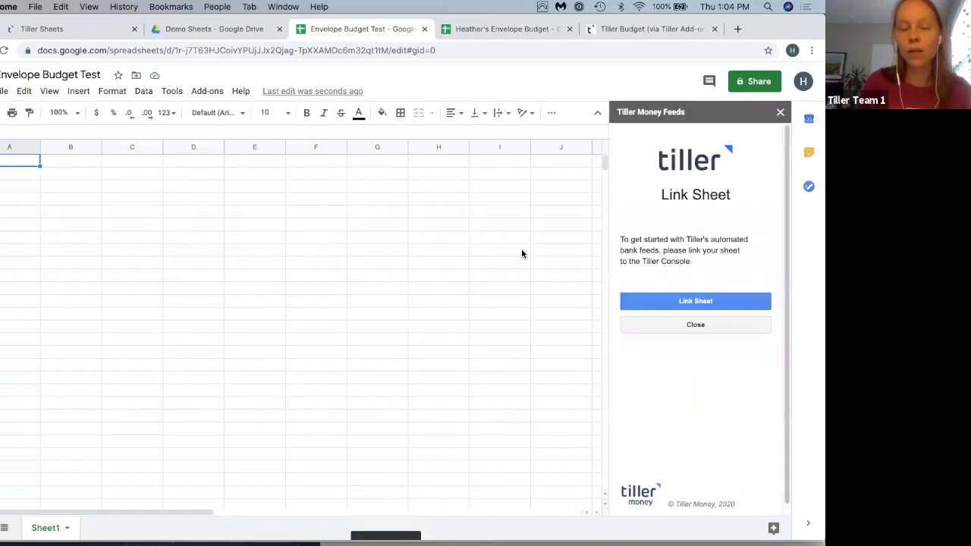
{"action": "left_click", "coordinate": [650, 298]}
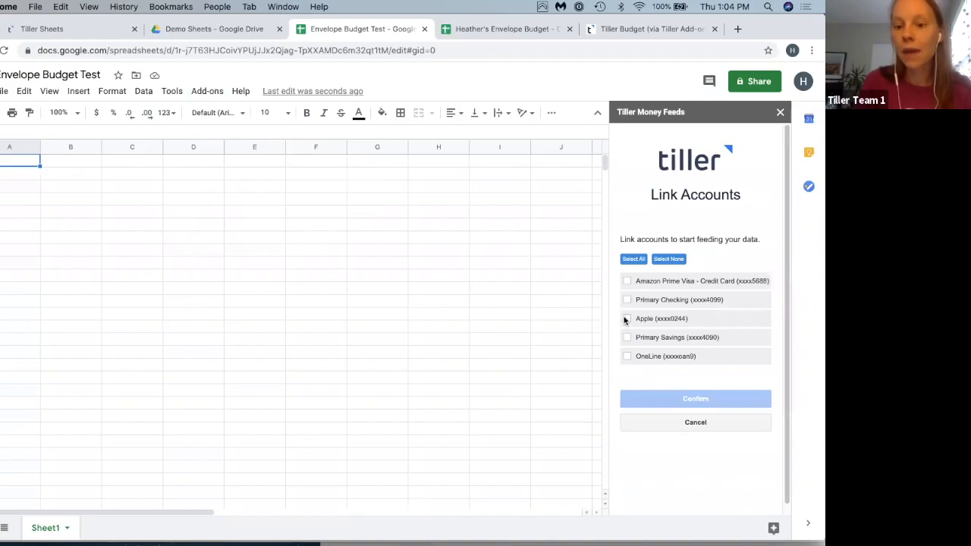
{"action": "left_click", "coordinate": [627, 319]}
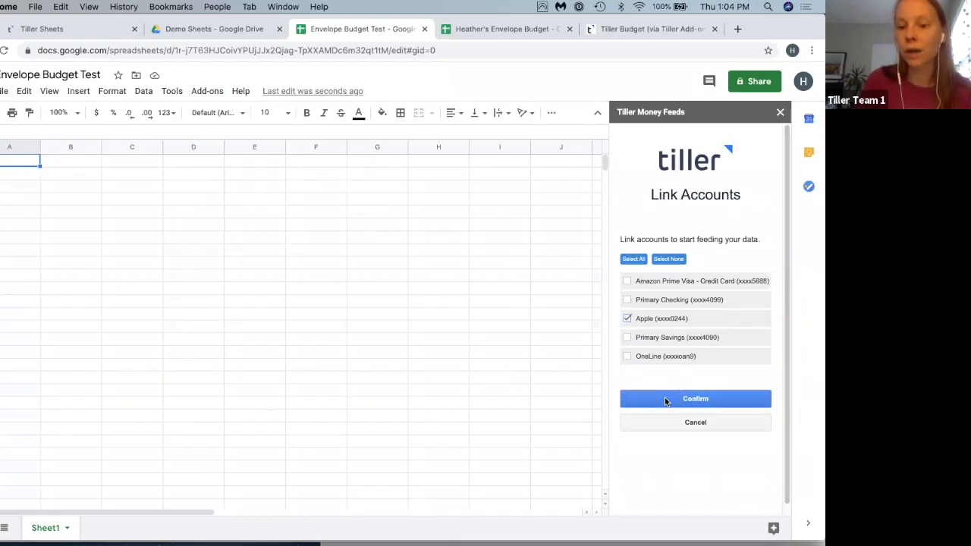
{"action": "left_click", "coordinate": [665, 397]}
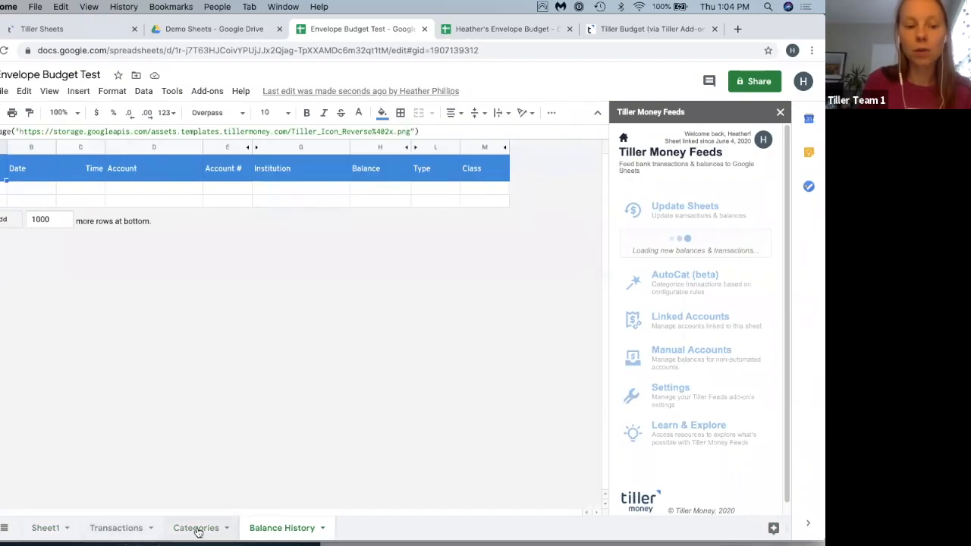
- Review the Categories and Transactions sheets, then consult the installation section of the Tiller Budget guide
{"action": "left_click", "coordinate": [132, 528]}
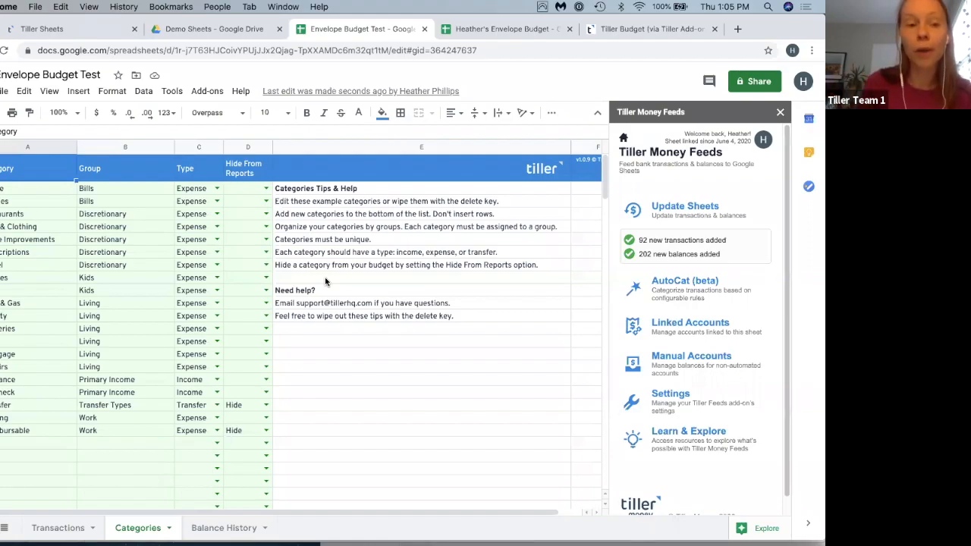
{"action": "left_click", "coordinate": [53, 527]}
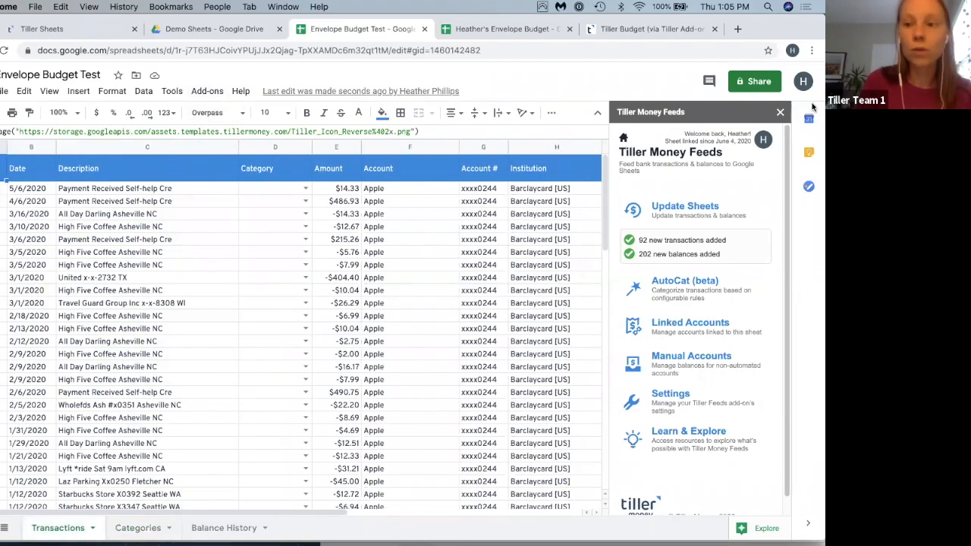
{"action": "left_click", "coordinate": [780, 111]}
{"action": "left_click", "coordinate": [659, 28]}
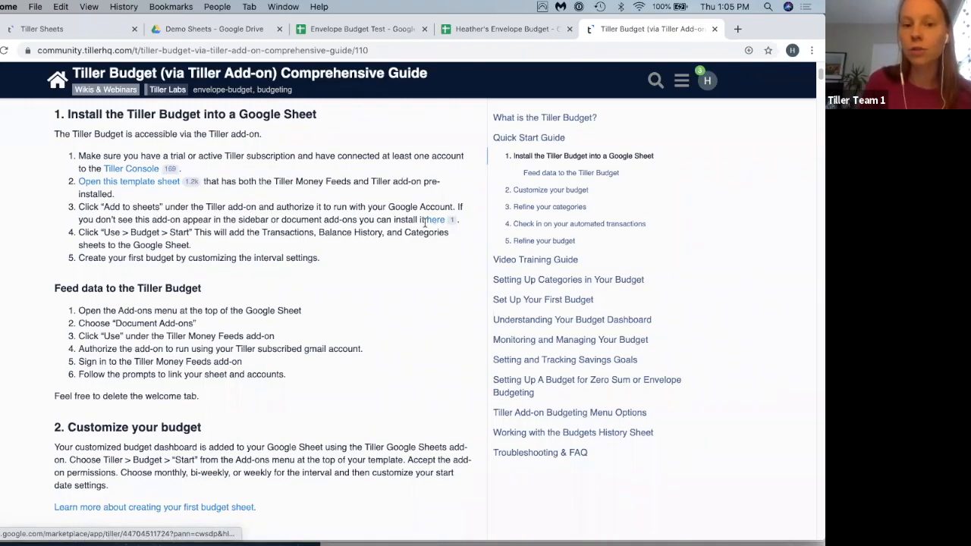
{"action": "left_click", "coordinate": [360, 37]}
- Create an Envelope Budget with the Tiller add-on, using a monthly interval, day mode and start day 1
{"action": "left_click", "coordinate": [212, 93]}
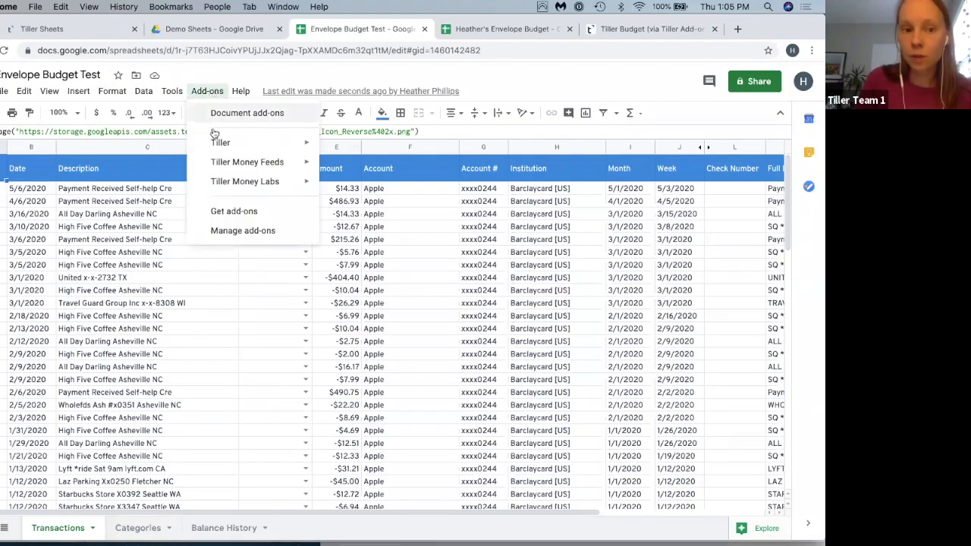
{"action": "mouse_move", "coordinate": [220, 141]}
{"action": "mouse_move", "coordinate": [373, 149]}
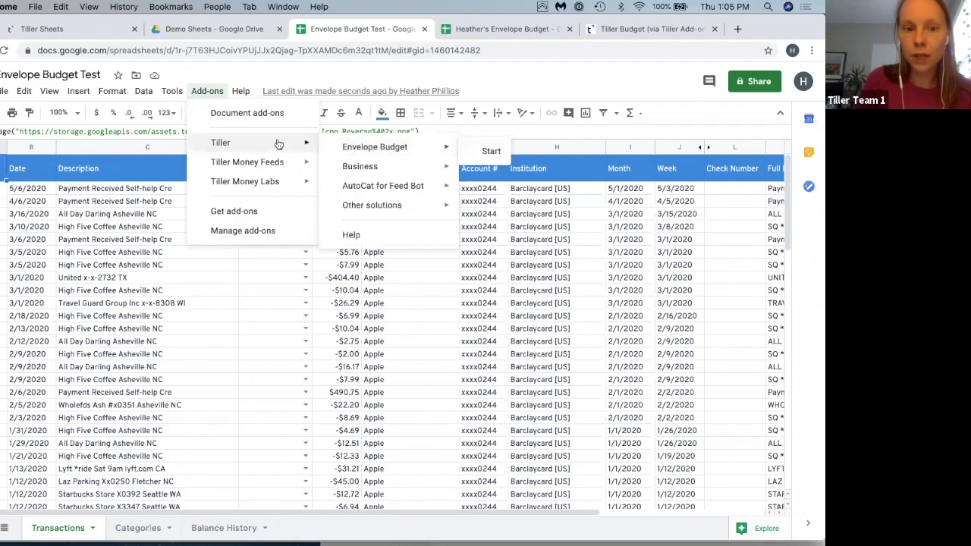
{"action": "left_click", "coordinate": [490, 152]}
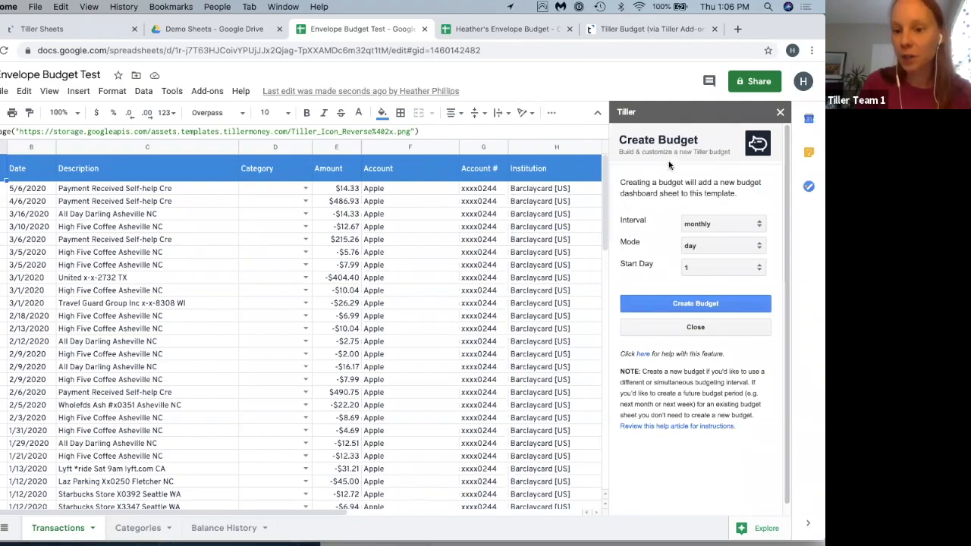
{"action": "left_click", "coordinate": [707, 227]}
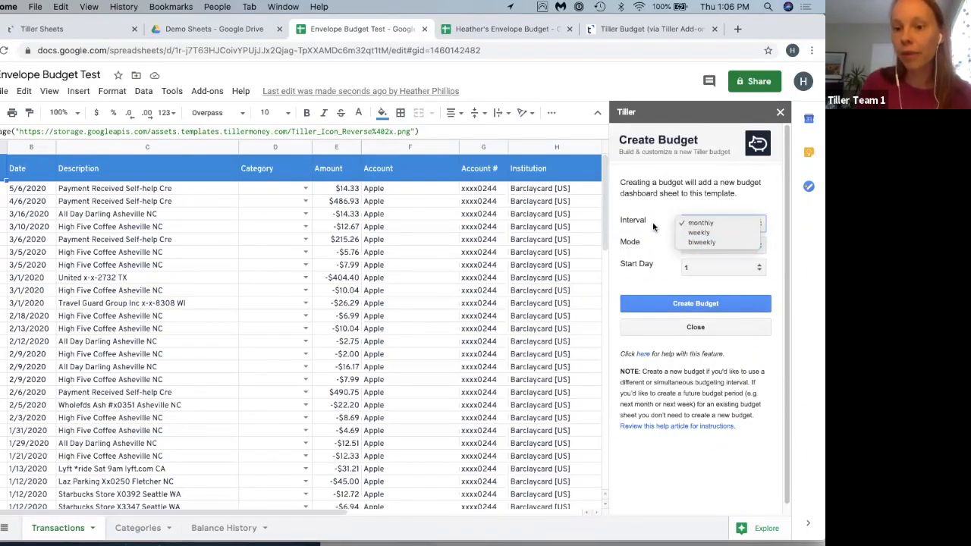
{"action": "left_click", "coordinate": [653, 225]}
{"action": "left_click", "coordinate": [698, 248]}
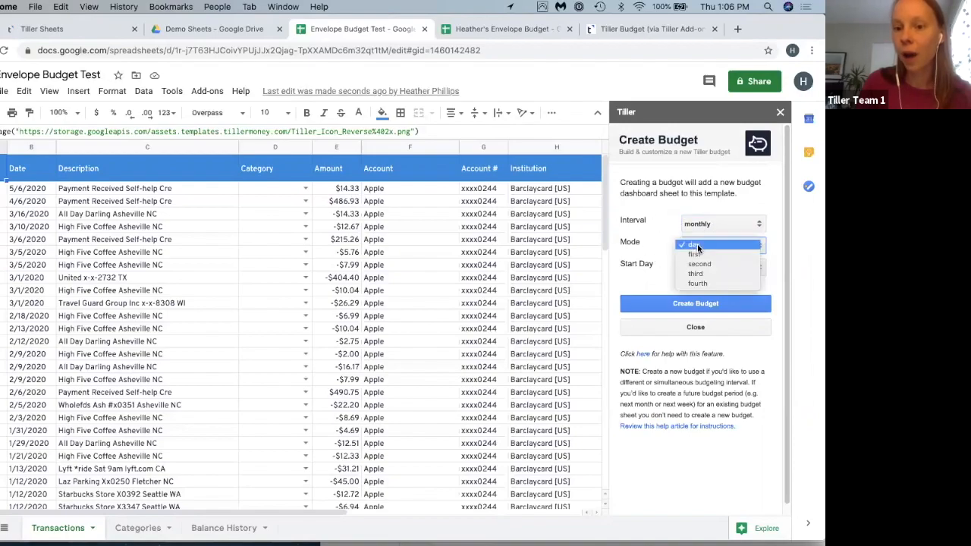
{"action": "left_click", "coordinate": [643, 241]}
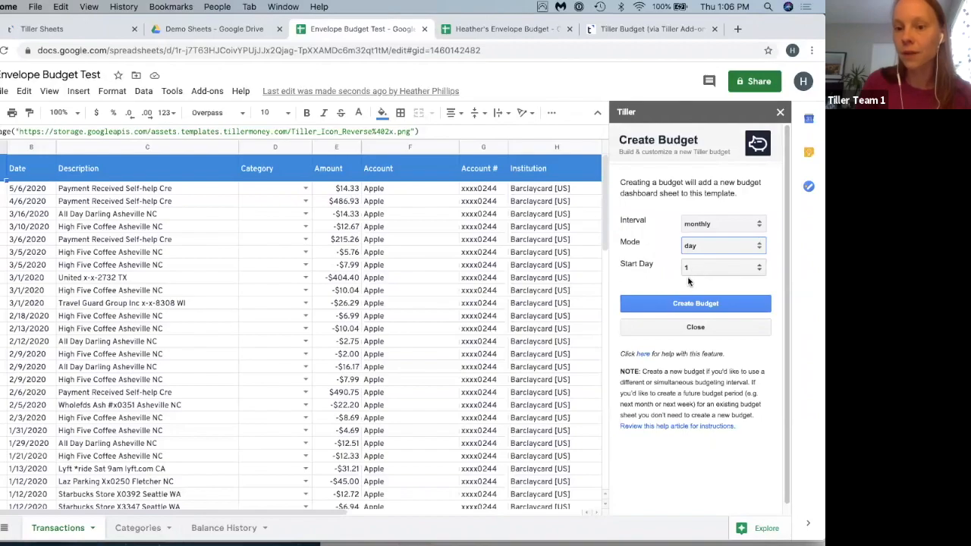
{"action": "left_click", "coordinate": [686, 304]}
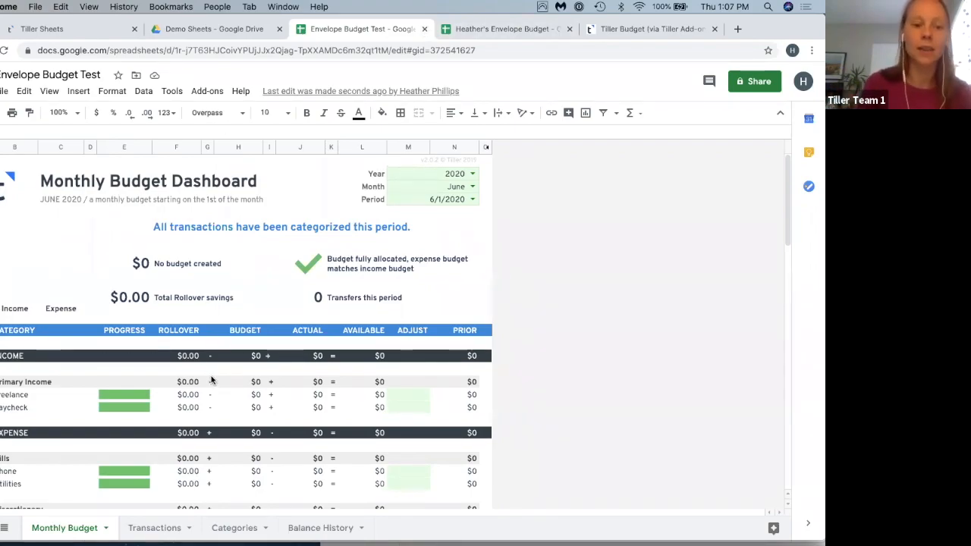
- Close the Envelope Budget Test spreadsheet and look over the Categories sheet of the existing demo envelope budget
{"action": "left_click", "coordinate": [424, 29]}
{"action": "left_click", "coordinate": [234, 528]}
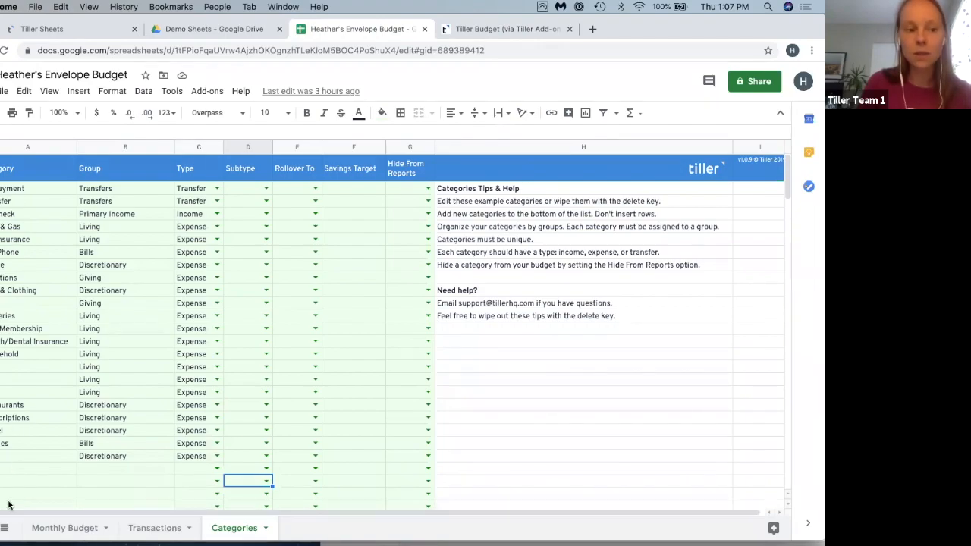
{"action": "left_click", "coordinate": [4, 469]}
{"action": "scroll", "coordinate": [6, 470], "scroll_direction": "down", "scroll_amount": 2}
{"action": "scroll", "coordinate": [6, 470], "scroll_direction": "up", "scroll_amount": 2}
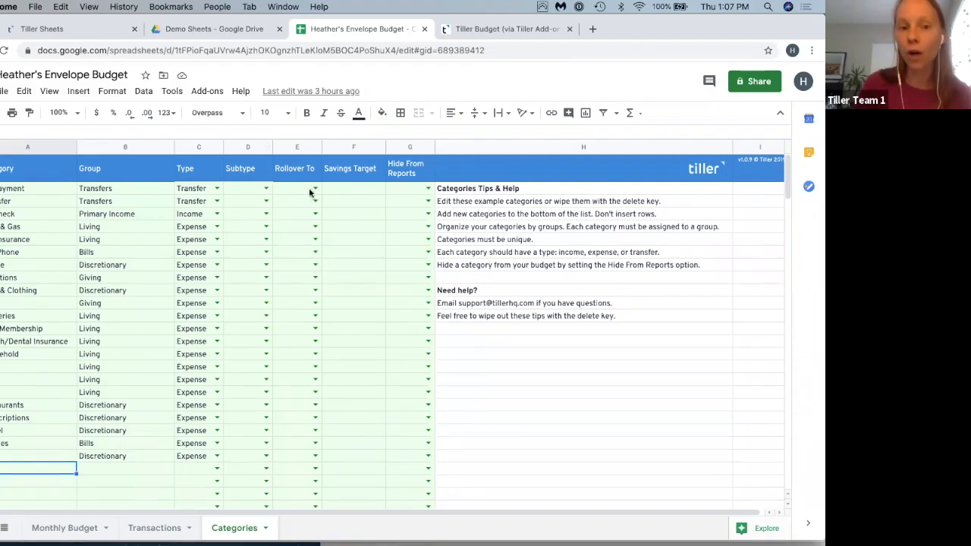
- Examine the Rollover To and Hide From Reports columns and the Type options available for a category
{"action": "left_click", "coordinate": [291, 145]}
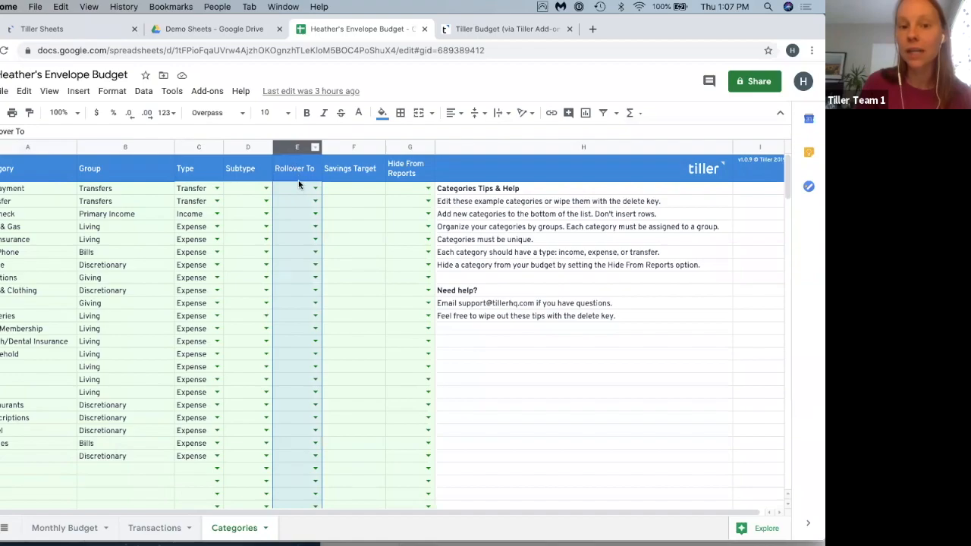
{"action": "left_click", "coordinate": [406, 149]}
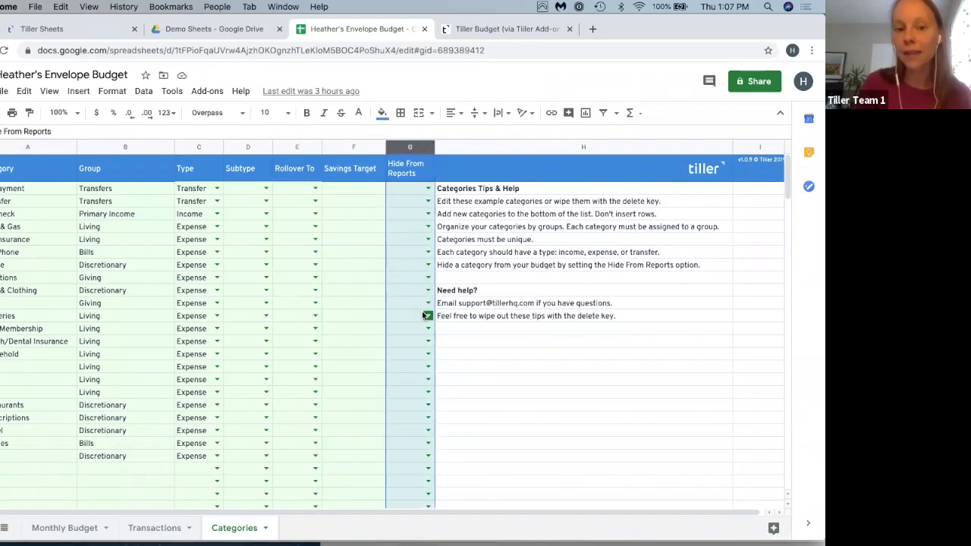
{"action": "left_click", "coordinate": [427, 289]}
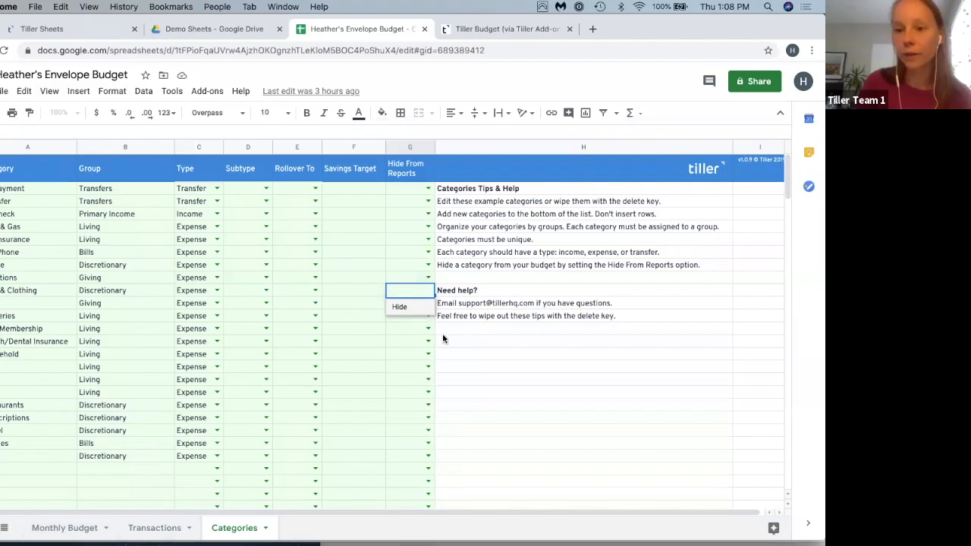
{"action": "left_click", "coordinate": [407, 332]}
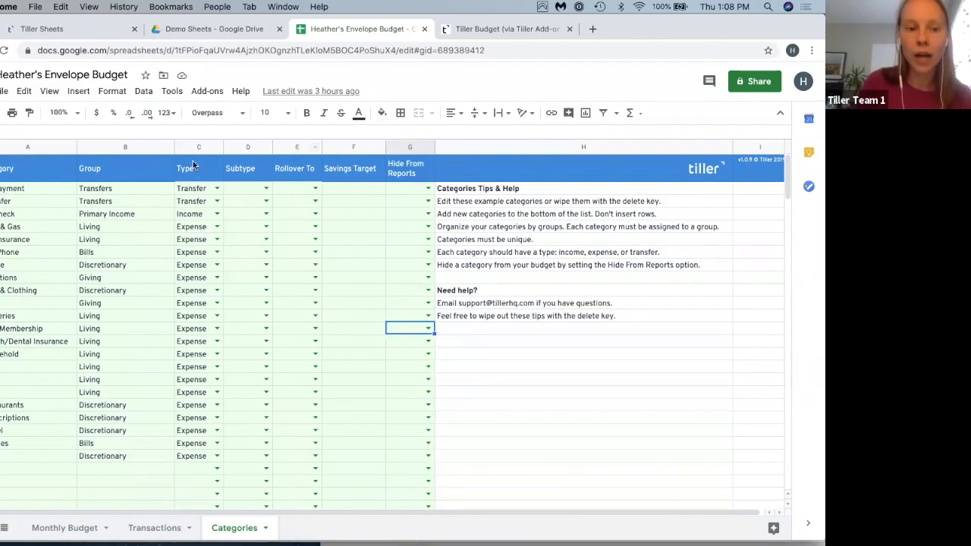
{"action": "left_click", "coordinate": [113, 264]}
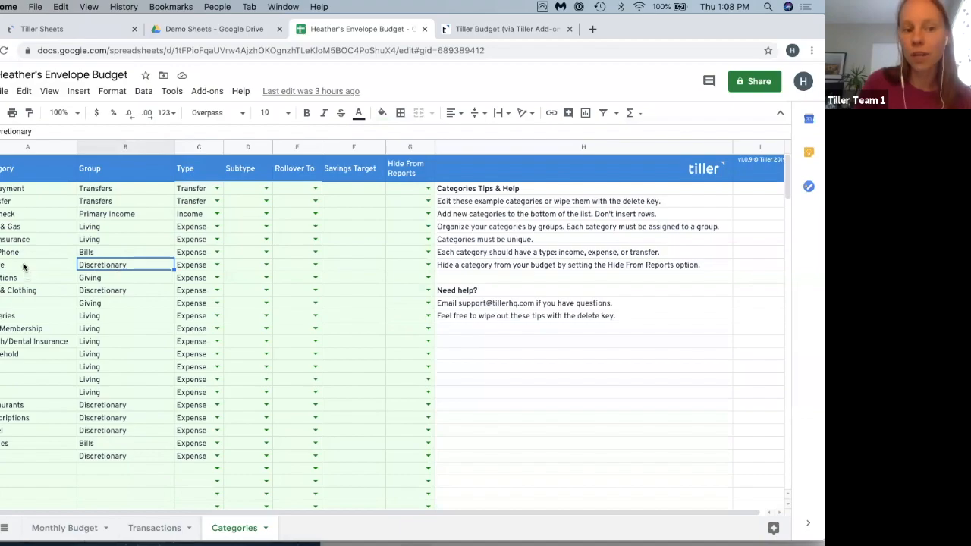
{"action": "left_click", "coordinate": [216, 265]}
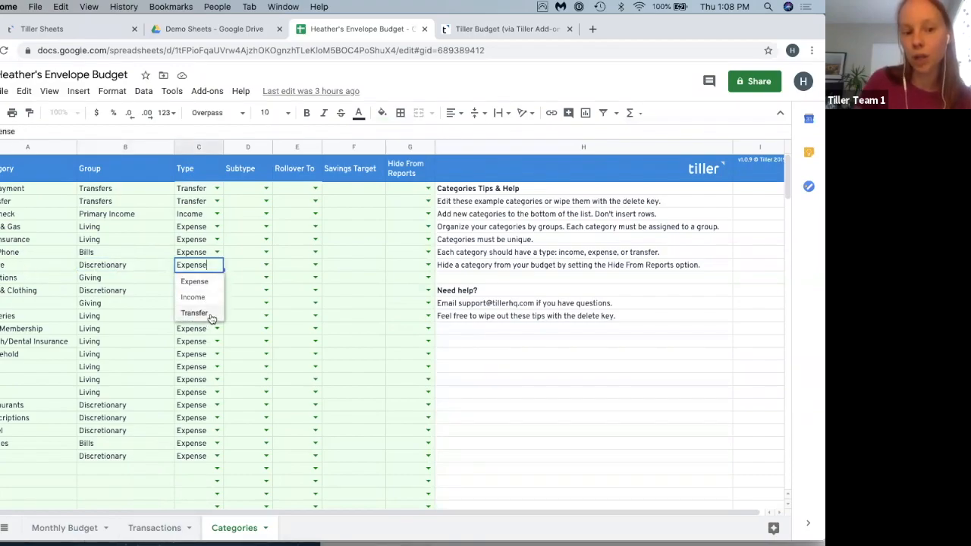
{"action": "left_click", "coordinate": [13, 190]}
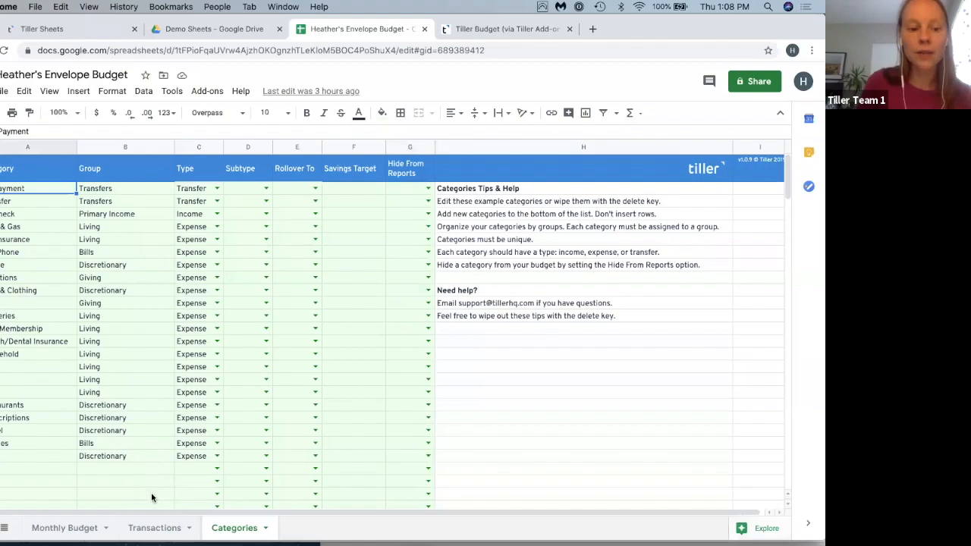
- Change the category of the 5/26/2020 At&T transaction on the Transactions sheet to Cell Phone
{"action": "left_click", "coordinate": [150, 530]}
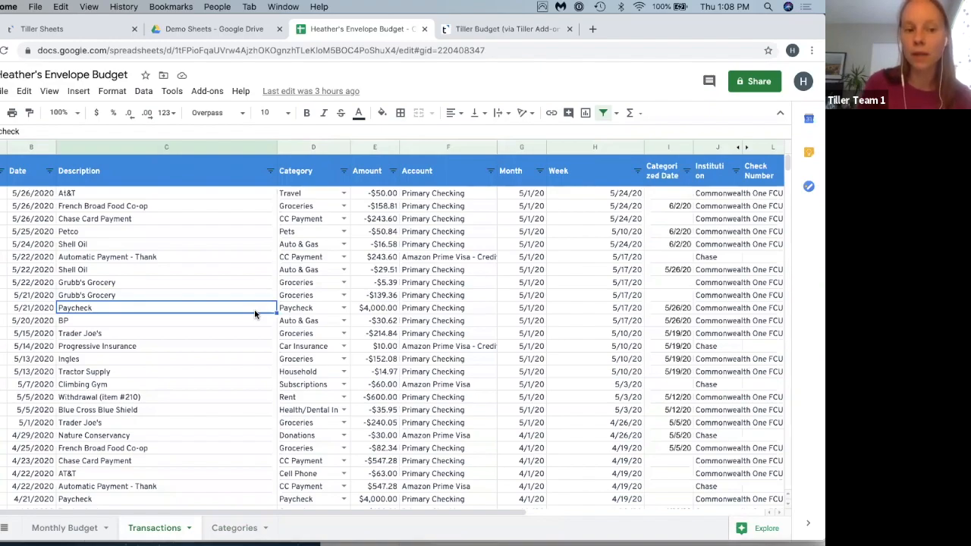
{"action": "left_click", "coordinate": [343, 194]}
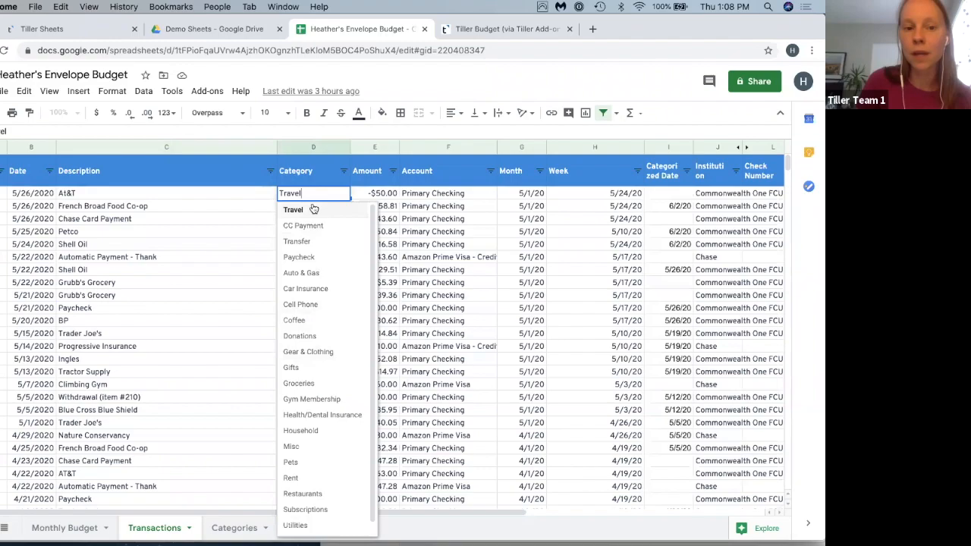
{"action": "double_click", "coordinate": [309, 195]}
{"action": "key", "text": "BackSpace"}
{"action": "type", "text": "tran"}
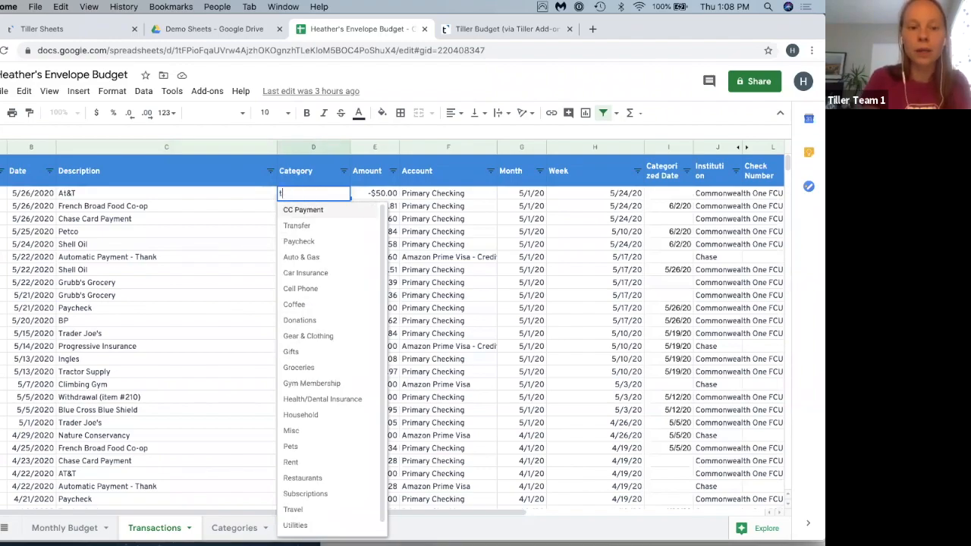
{"action": "key", "text": "BackSpace"}
{"action": "key", "text": "BackSpace"}
{"action": "key", "text": "BackSpace"}
{"action": "key", "text": "BackSpace"}
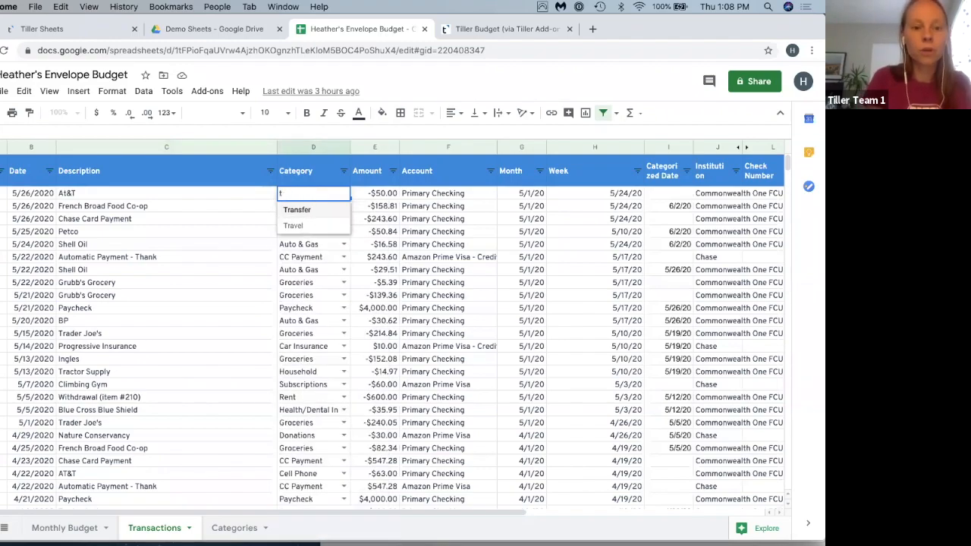
{"action": "type", "text": "cel"}
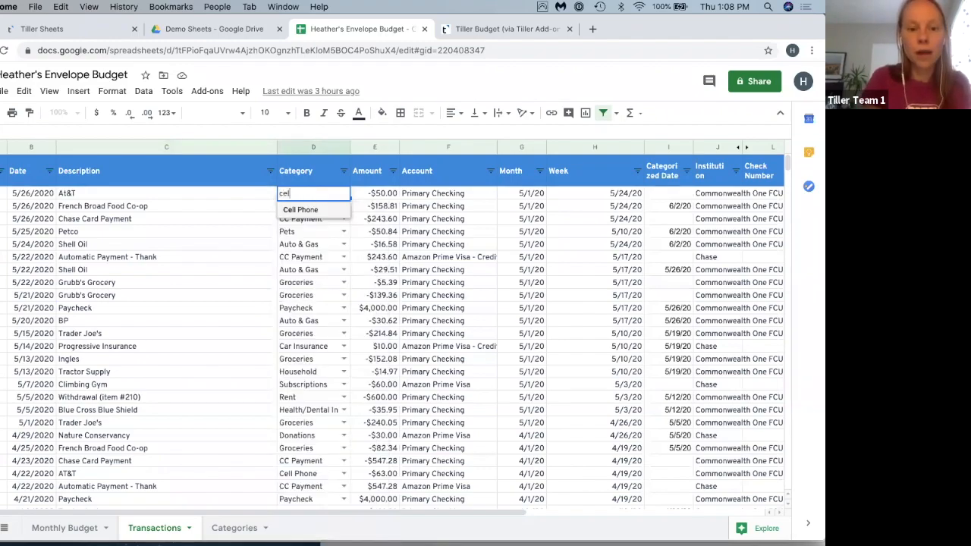
{"action": "left_click", "coordinate": [307, 211]}
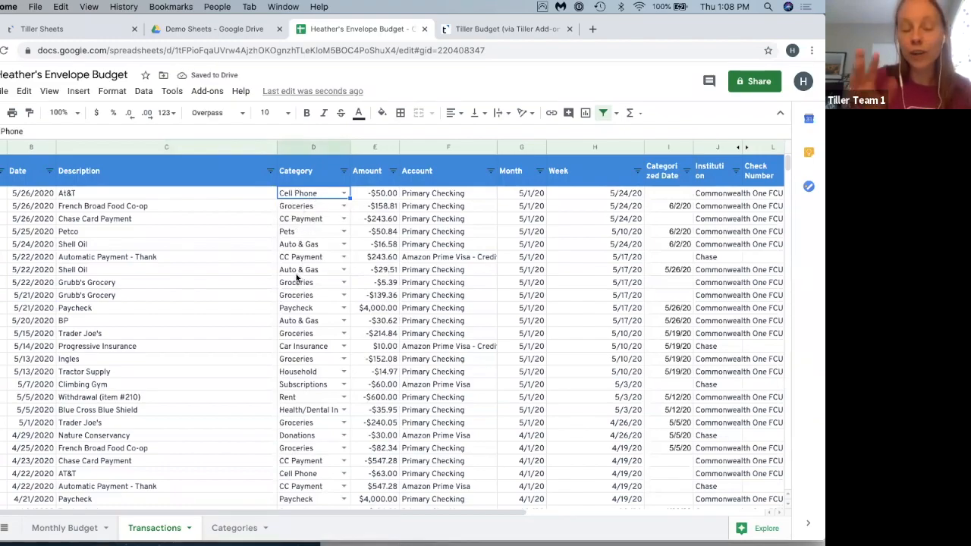
{"action": "type", "text": "ce"}
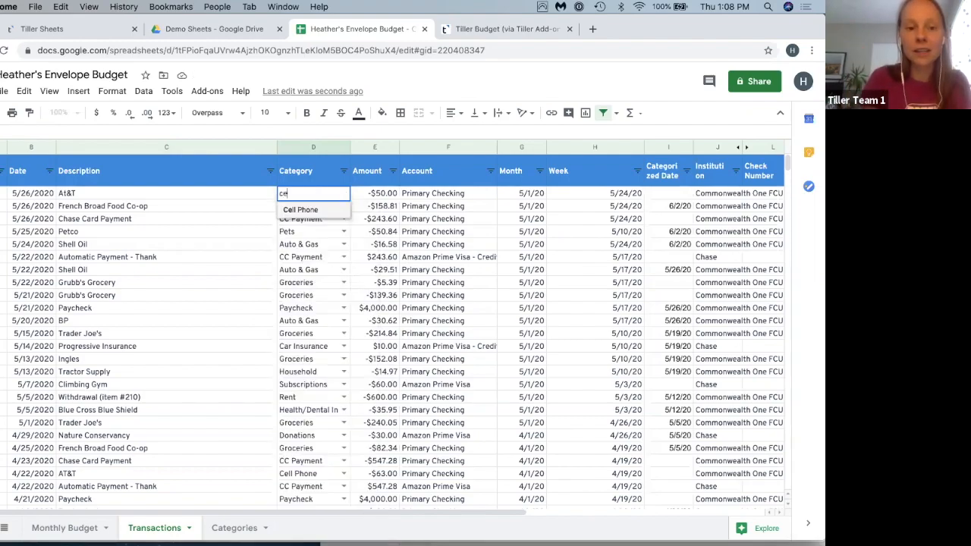
{"action": "key", "text": "Return"}
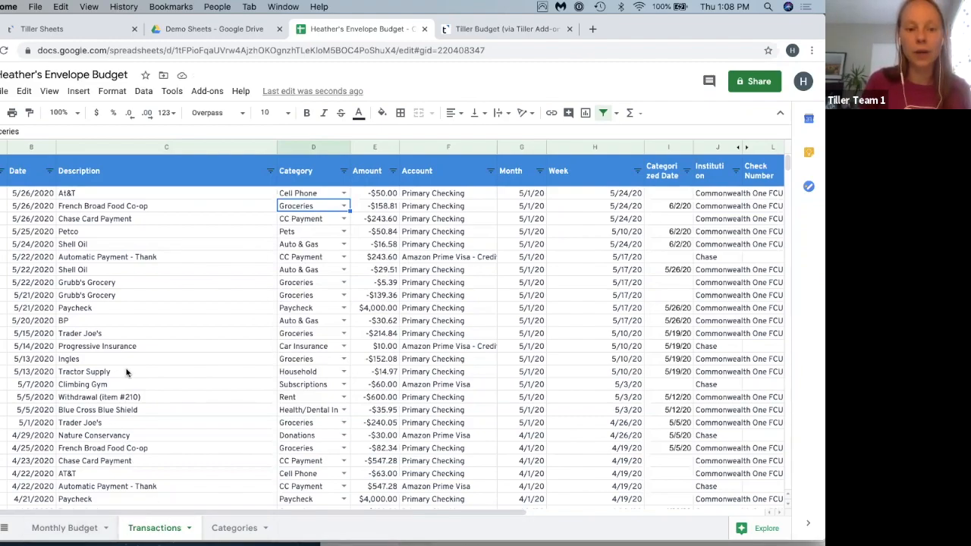
- Enter 50 as the Cell Phone adjustment in the Bills group of the June 2020 Monthly Budget
{"action": "left_click", "coordinate": [66, 528]}
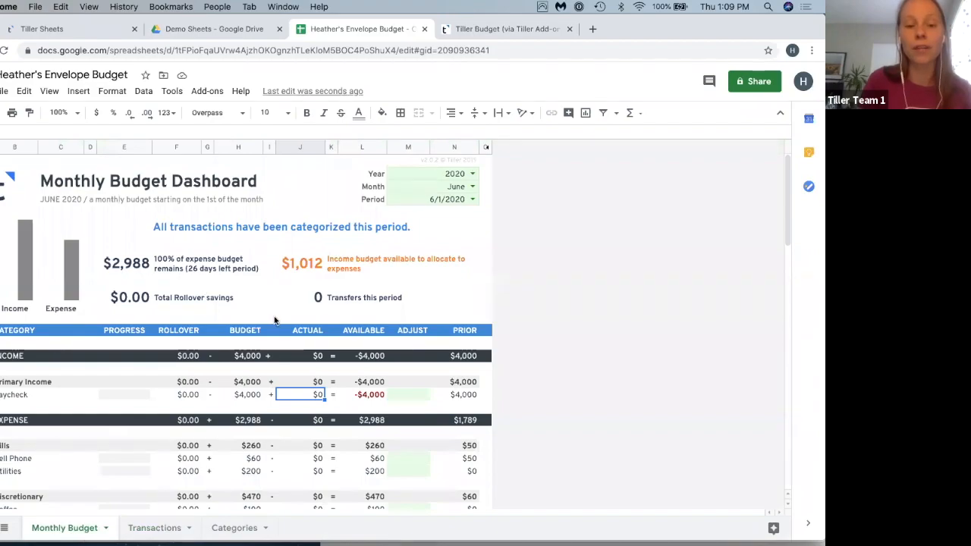
{"action": "scroll", "coordinate": [275, 319], "scroll_direction": "down", "scroll_amount": 2}
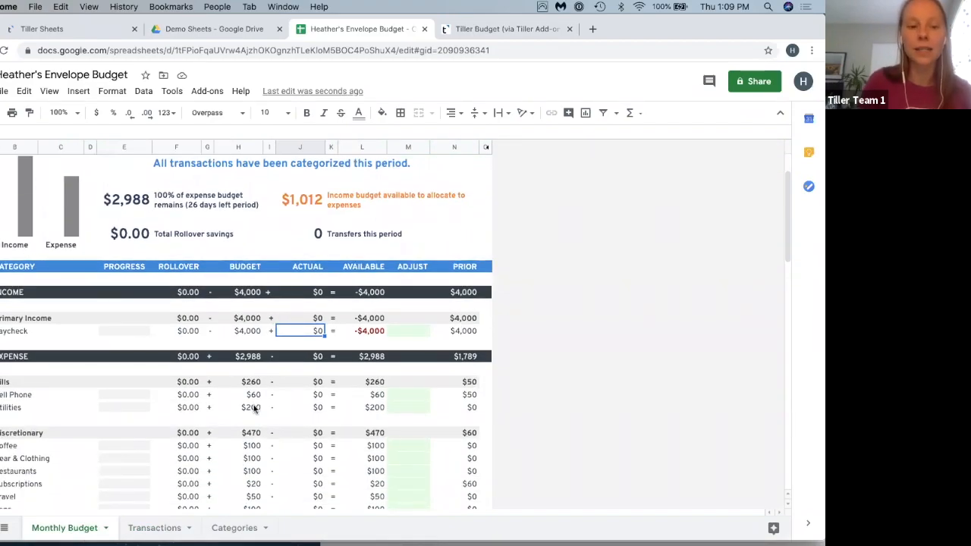
{"action": "left_click", "coordinate": [238, 532]}
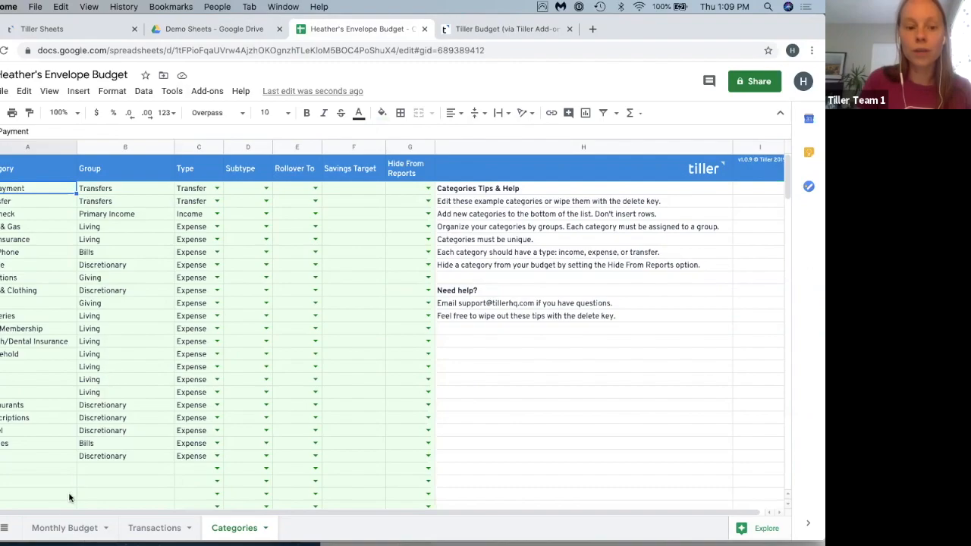
{"action": "left_click", "coordinate": [65, 527]}
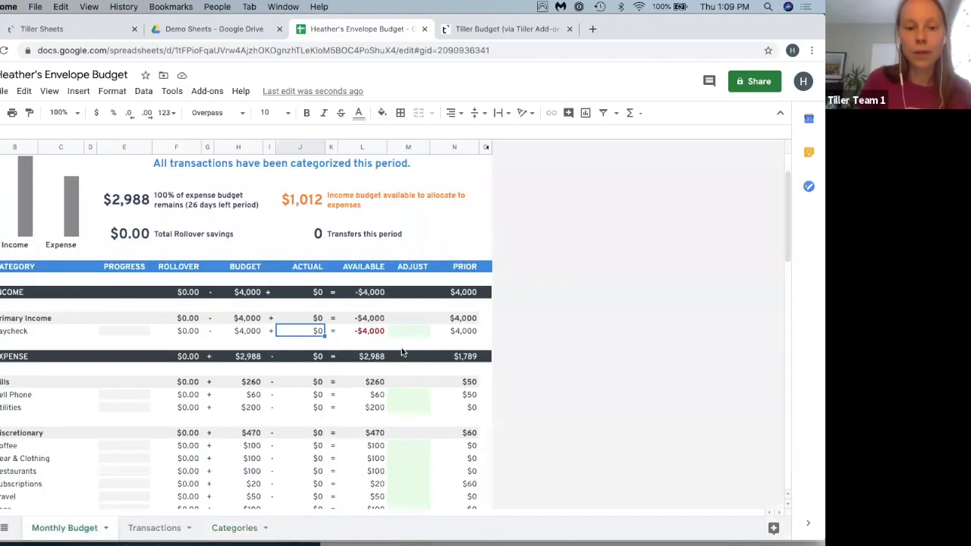
{"action": "scroll", "coordinate": [401, 329], "scroll_direction": "down", "scroll_amount": 2}
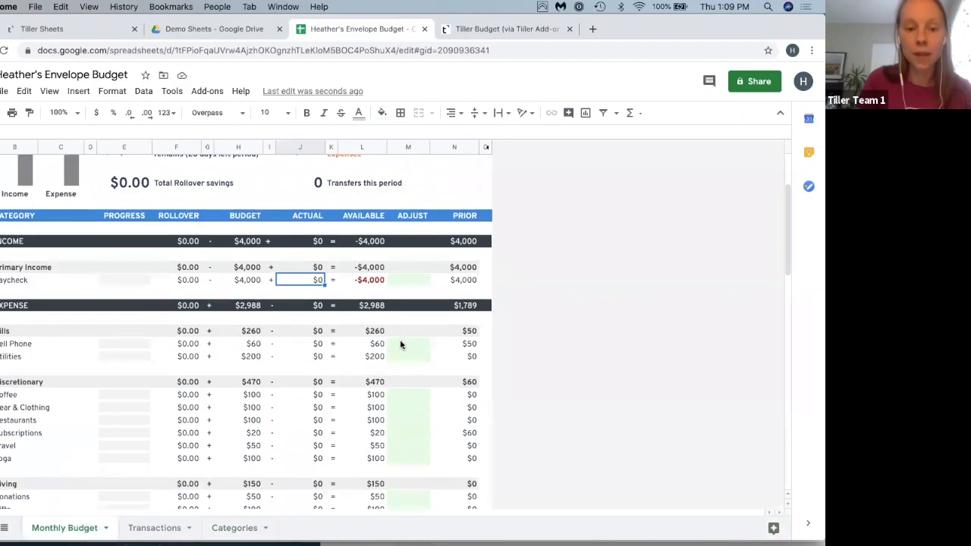
{"action": "left_click", "coordinate": [401, 344]}
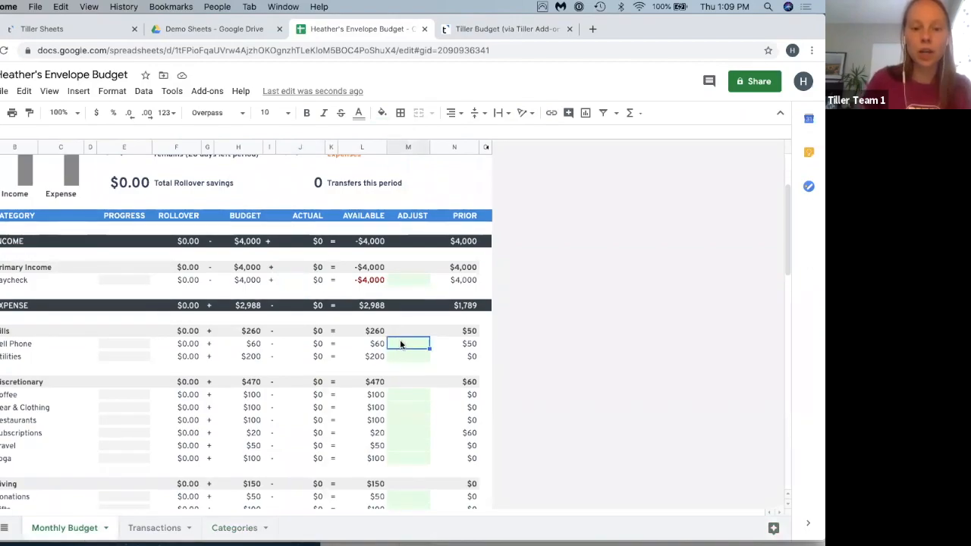
{"action": "left_click", "coordinate": [402, 146]}
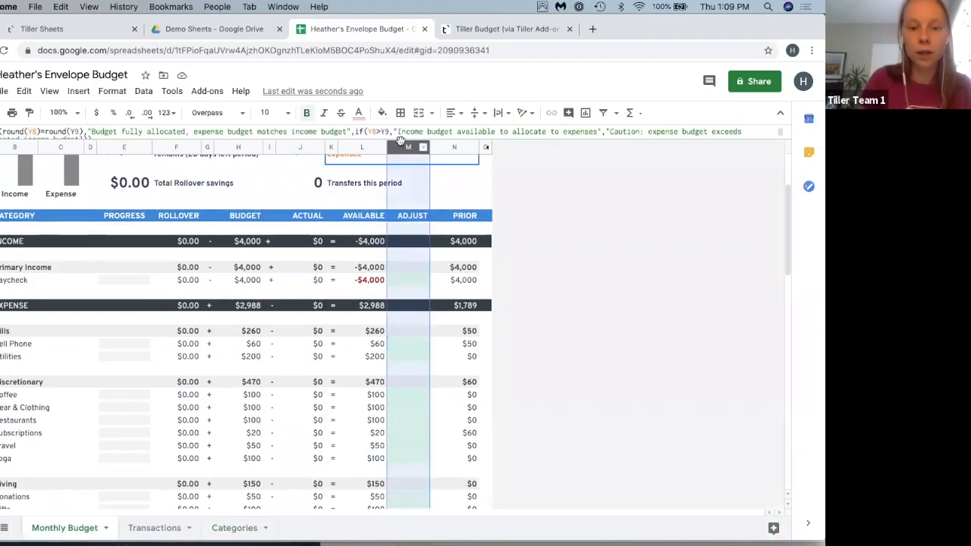
{"action": "left_click", "coordinate": [400, 344]}
{"action": "type", "text": "50"}
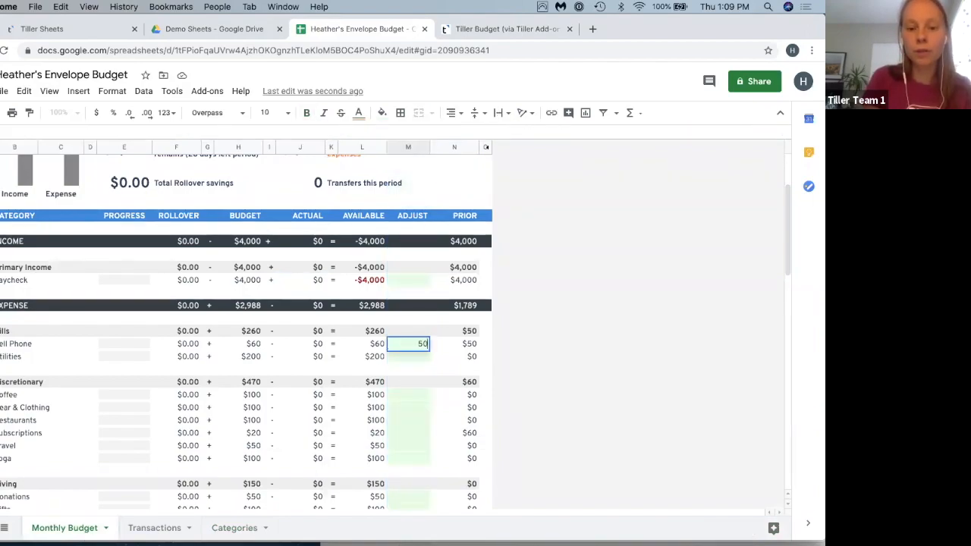
{"action": "key", "text": "Return"}
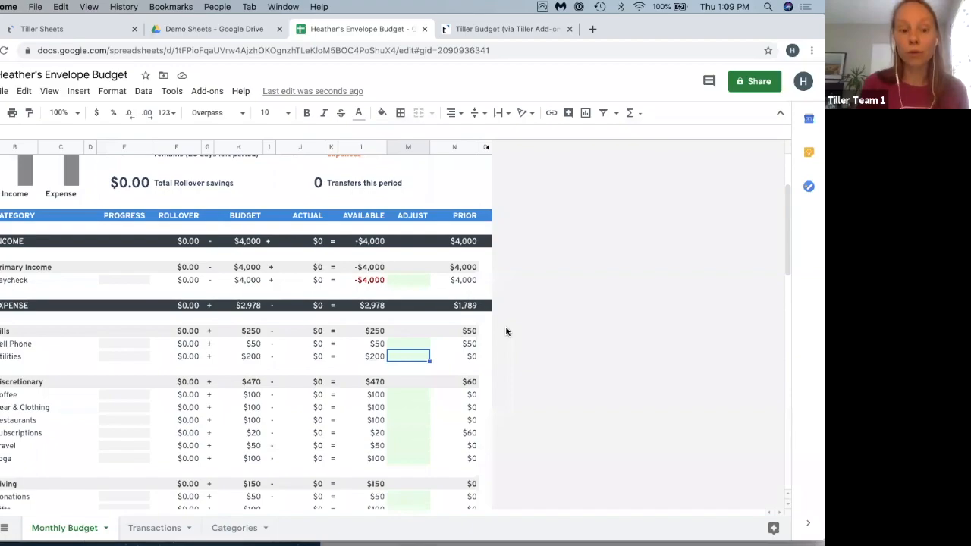
- Examine the Cell Phone row's Adjust and Budget cells, then look through the Monthly Budget's category groups and allocation summary
{"action": "left_click", "coordinate": [401, 346]}
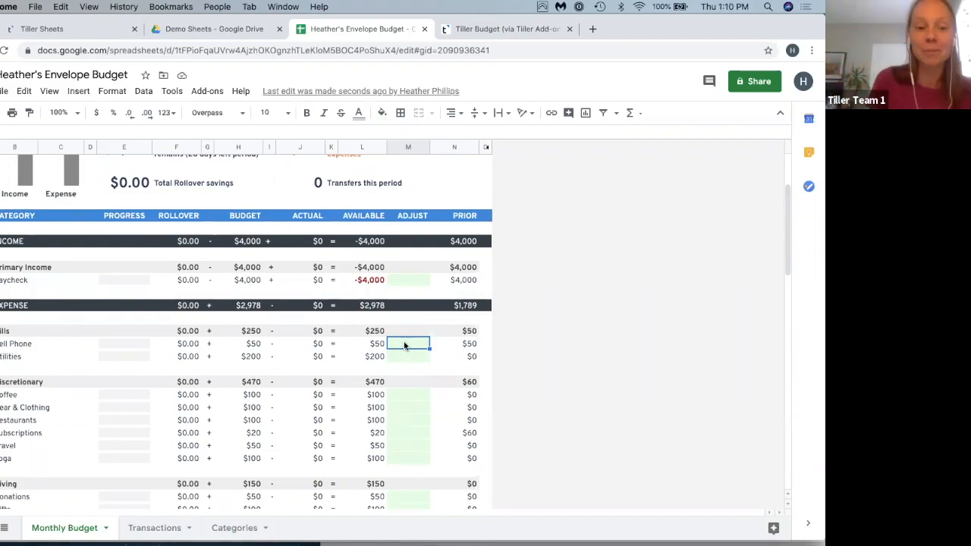
{"action": "left_click", "coordinate": [248, 345]}
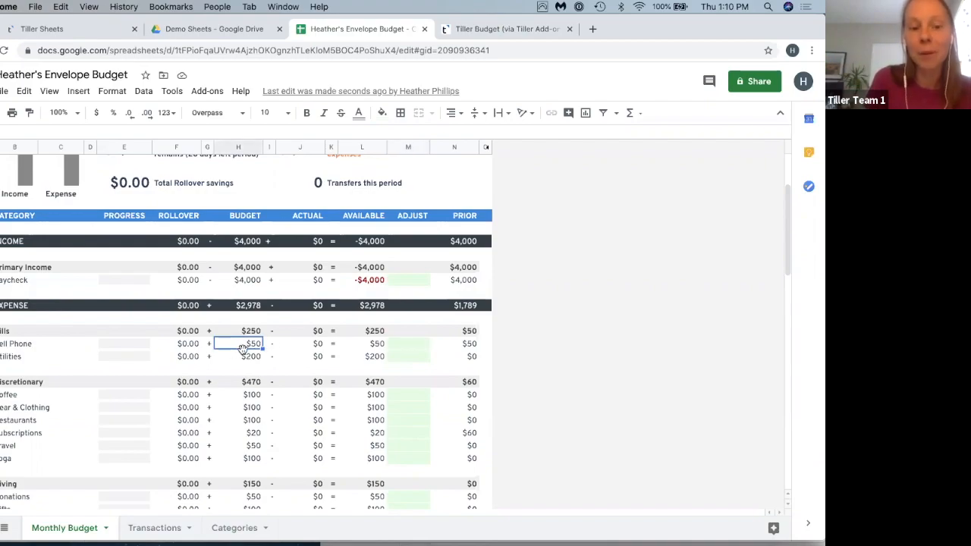
{"action": "scroll", "coordinate": [407, 326], "scroll_direction": "down", "scroll_amount": 2}
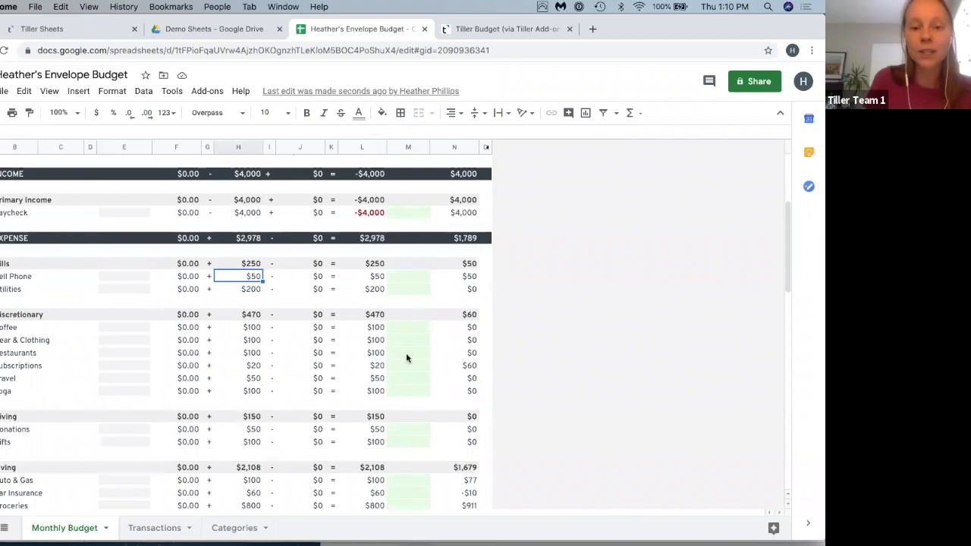
{"action": "scroll", "coordinate": [406, 357], "scroll_direction": "down", "scroll_amount": 3}
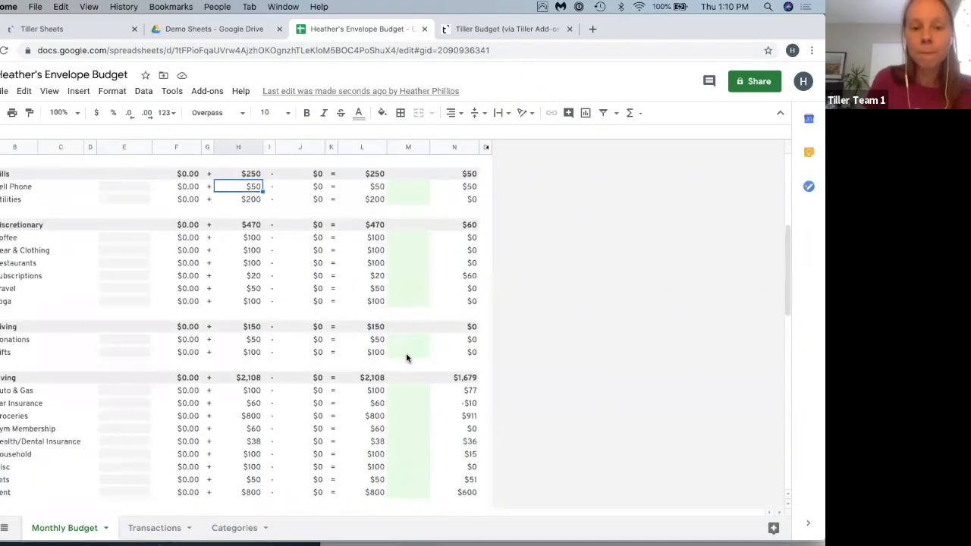
{"action": "scroll", "coordinate": [406, 357], "scroll_direction": "up", "scroll_amount": 8}
{"action": "scroll", "coordinate": [406, 357], "scroll_direction": "down", "scroll_amount": 3}
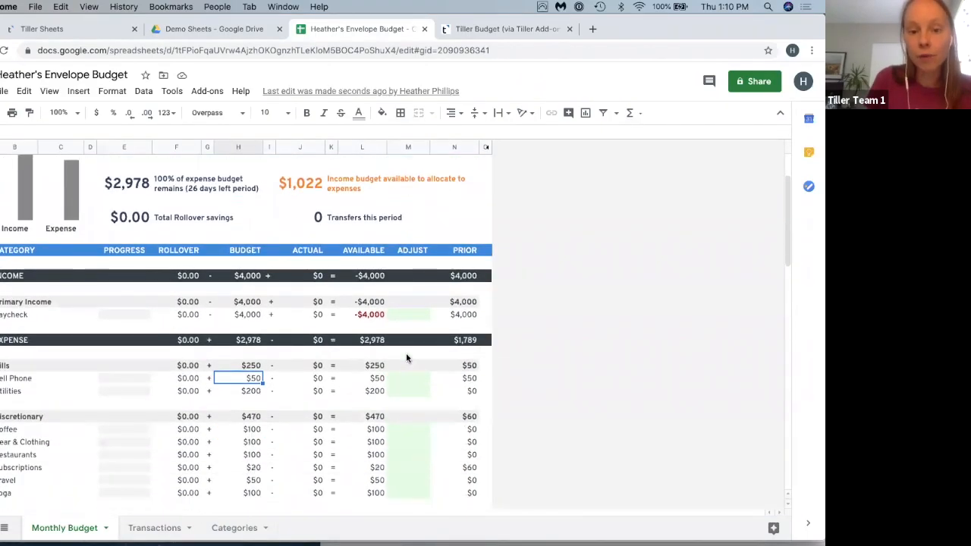
{"action": "scroll", "coordinate": [406, 357], "scroll_direction": "down", "scroll_amount": 4}
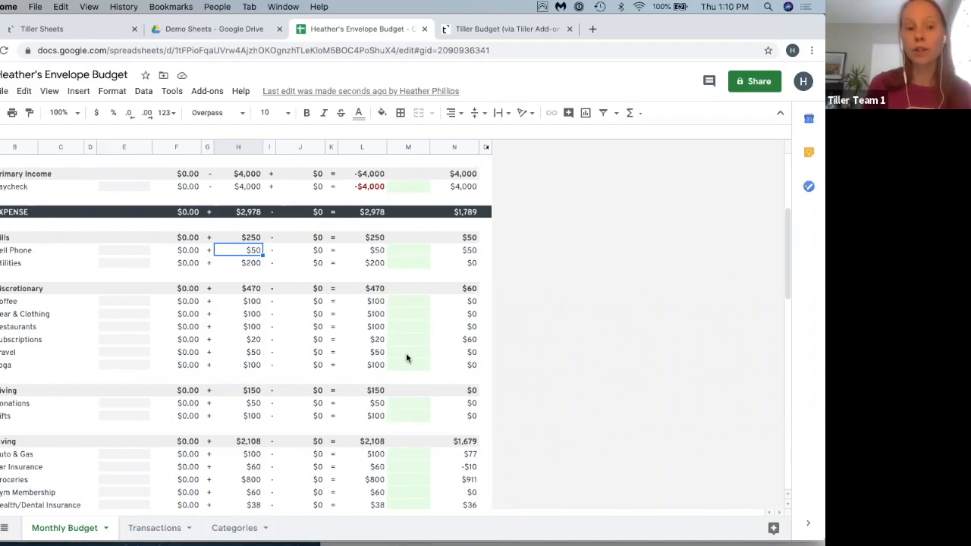
{"action": "scroll", "coordinate": [407, 358], "scroll_direction": "up", "scroll_amount": 3}
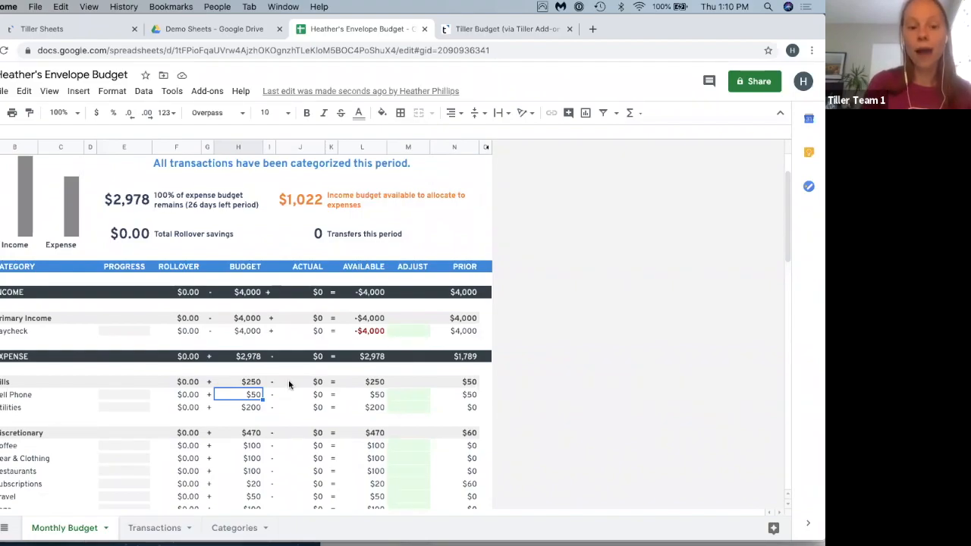
- On the Categories sheet, set the Auto & Gas category to roll over to Groceries
{"action": "left_click", "coordinate": [231, 529]}
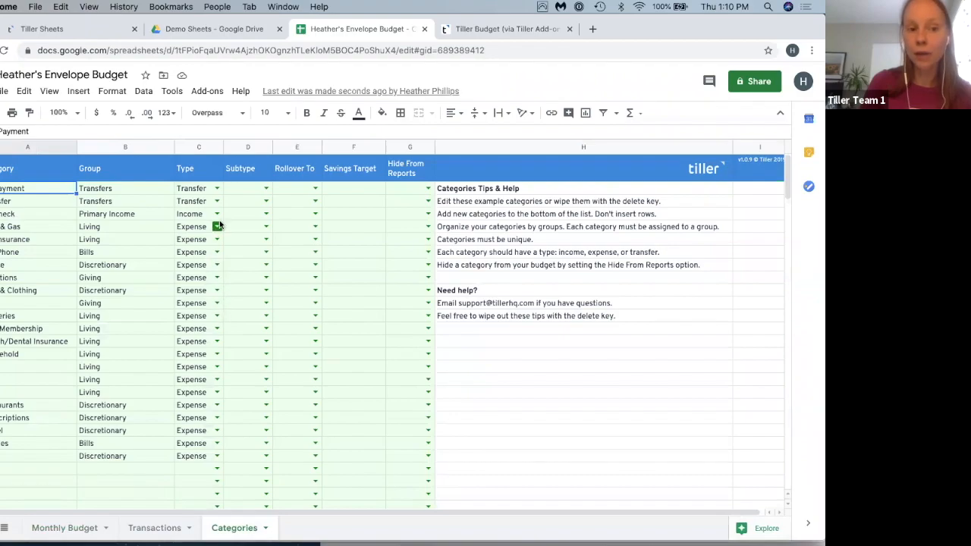
{"action": "left_click", "coordinate": [293, 189]}
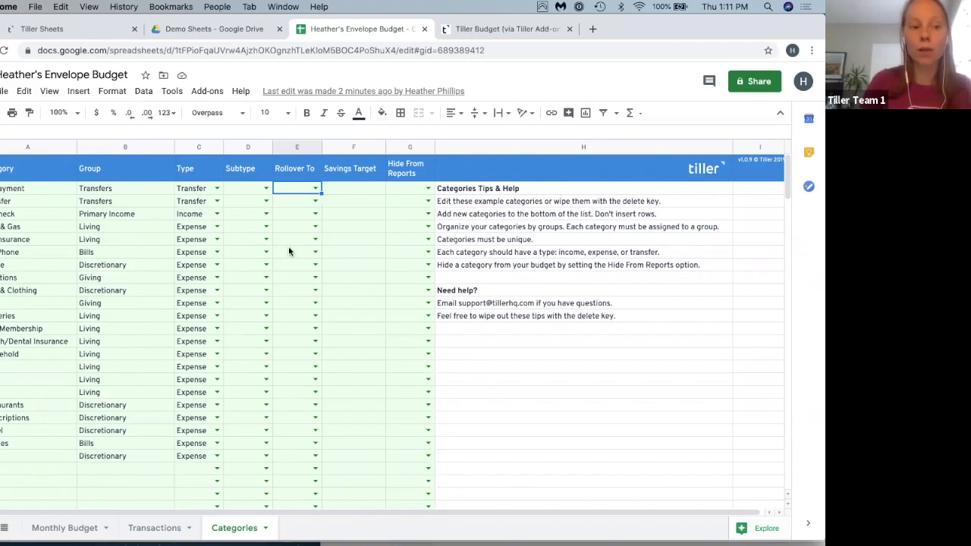
{"action": "left_click", "coordinate": [289, 226]}
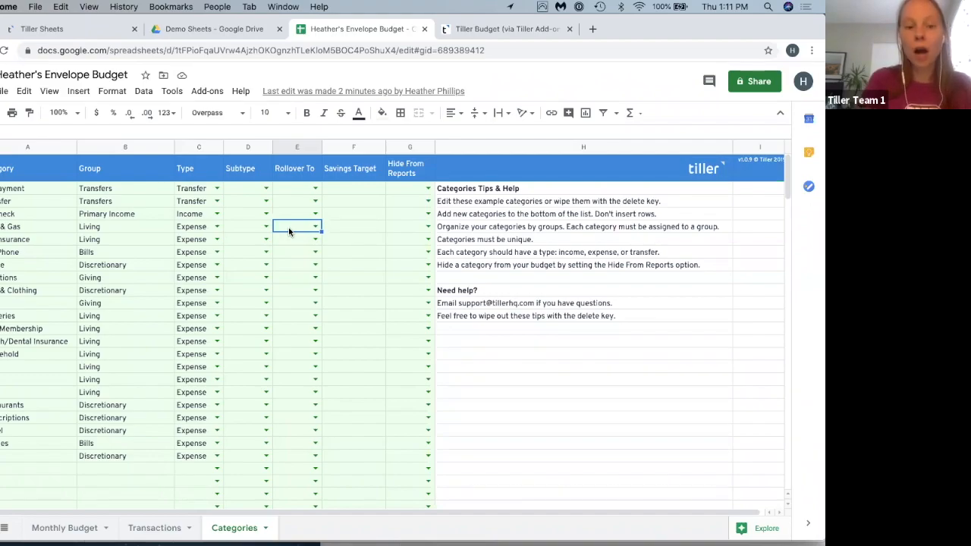
{"action": "type", "text": "gro"}
{"action": "key", "text": "Return"}
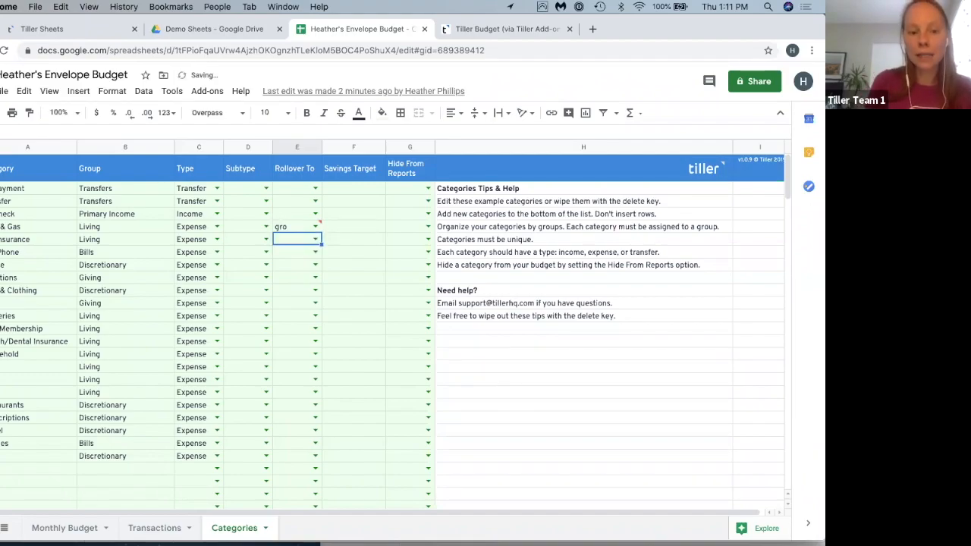
{"action": "left_click", "coordinate": [297, 227]}
{"action": "type", "text": "r"}
{"action": "key", "text": "BackSpace"}
{"action": "type", "text": "gro"}
{"action": "left_click", "coordinate": [296, 248]}
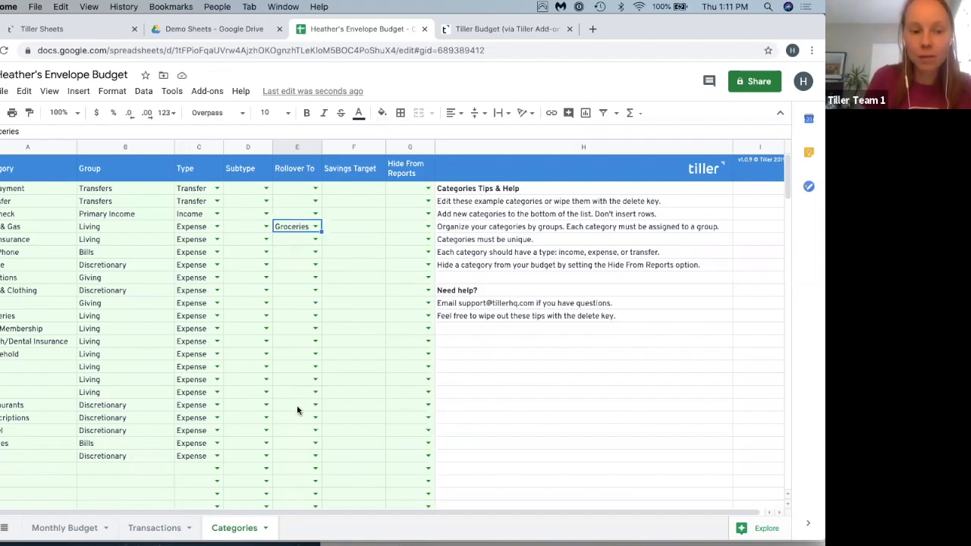
- Make the CC Payment category roll over to itself with the formula =A2 in its Rollover To cell
{"action": "scroll", "coordinate": [298, 410], "scroll_direction": "down", "scroll_amount": 1}
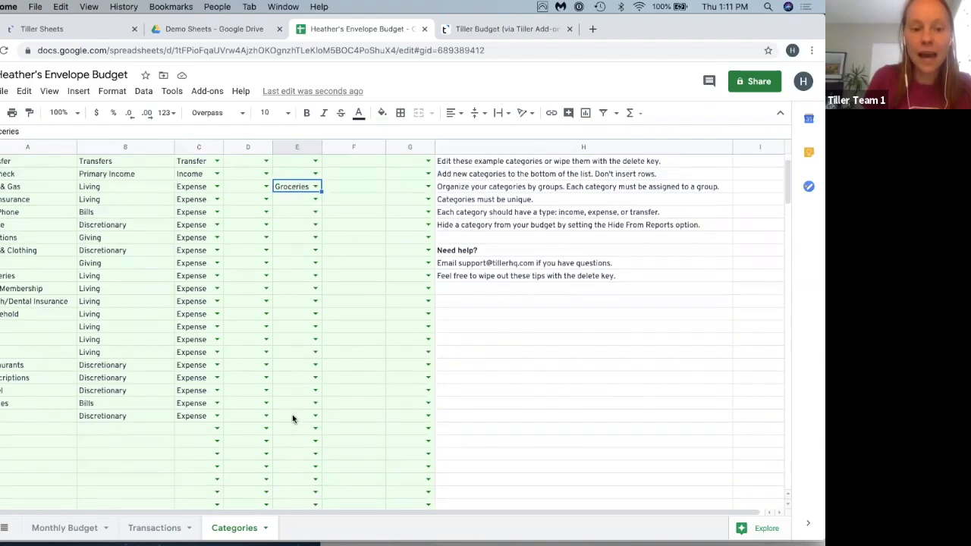
{"action": "scroll", "coordinate": [292, 416], "scroll_direction": "up", "scroll_amount": 1}
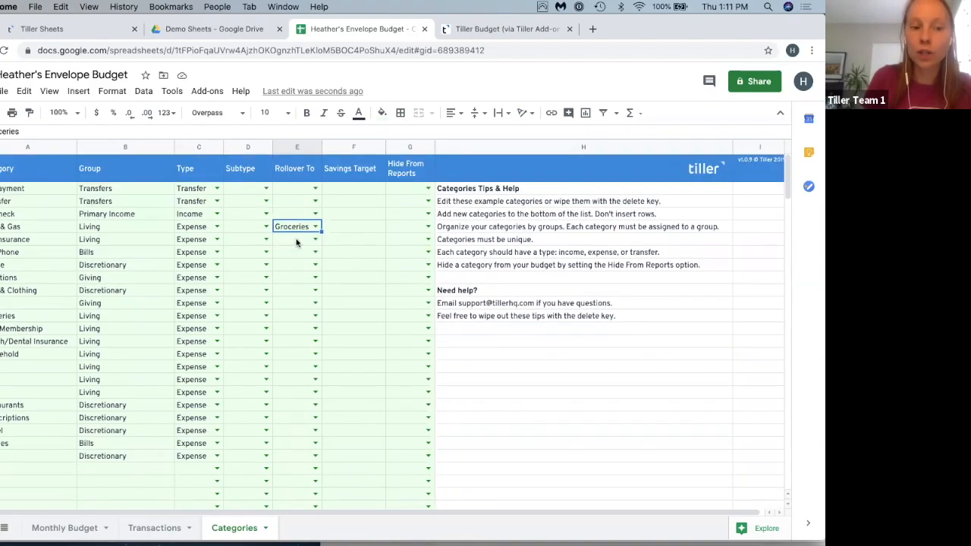
{"action": "left_click", "coordinate": [295, 189]}
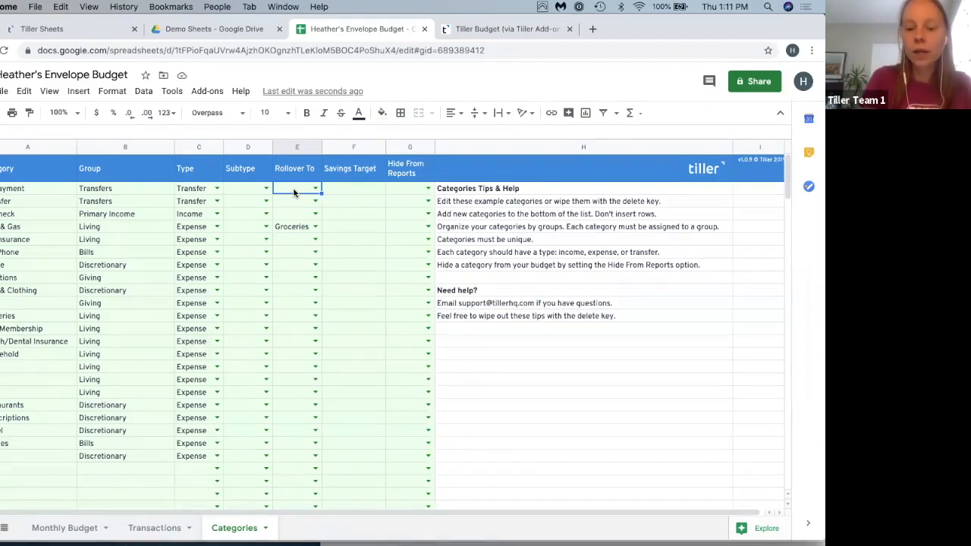
{"action": "type", "text": "="}
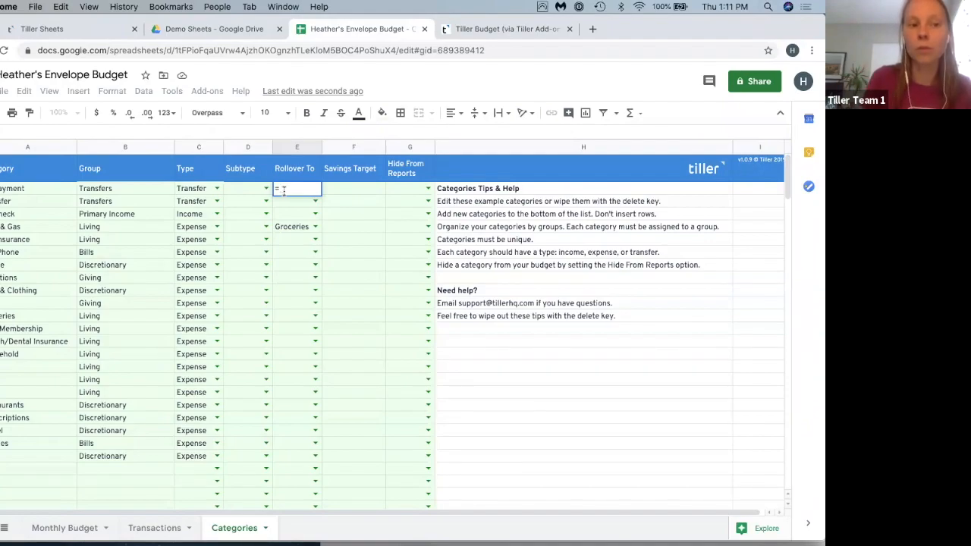
{"action": "left_click", "coordinate": [50, 193]}
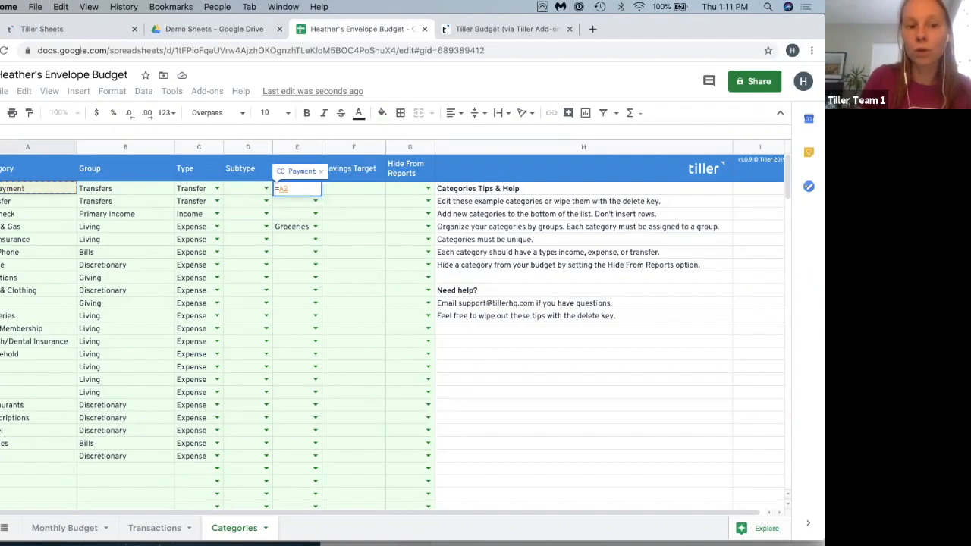
{"action": "key", "text": "Return"}
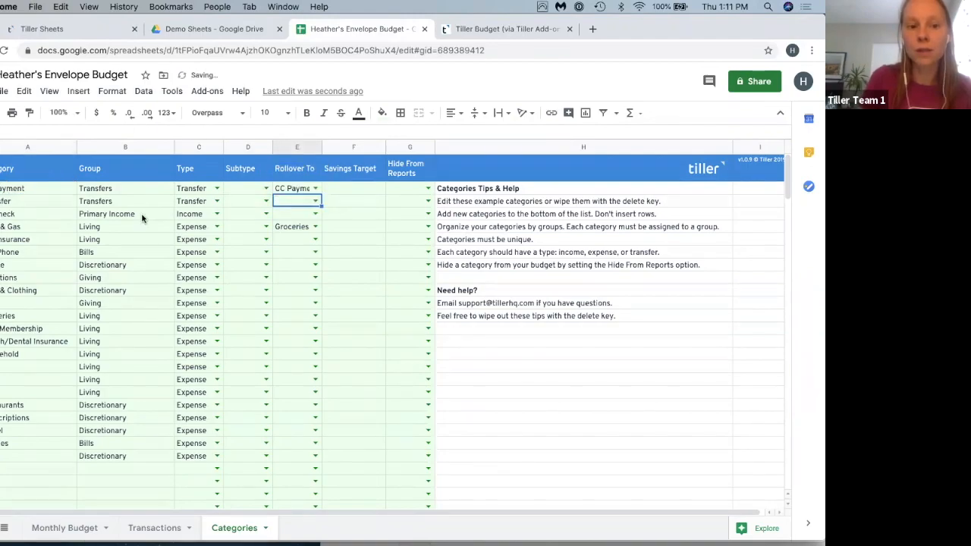
- Fill the CC Payment rollover formula down the Rollover To column so every category through Yoga rolls over to itself
{"action": "left_click", "coordinate": [314, 188]}
{"action": "left_click_drag", "start_coordinate": [321, 192], "coordinate": [314, 470]}
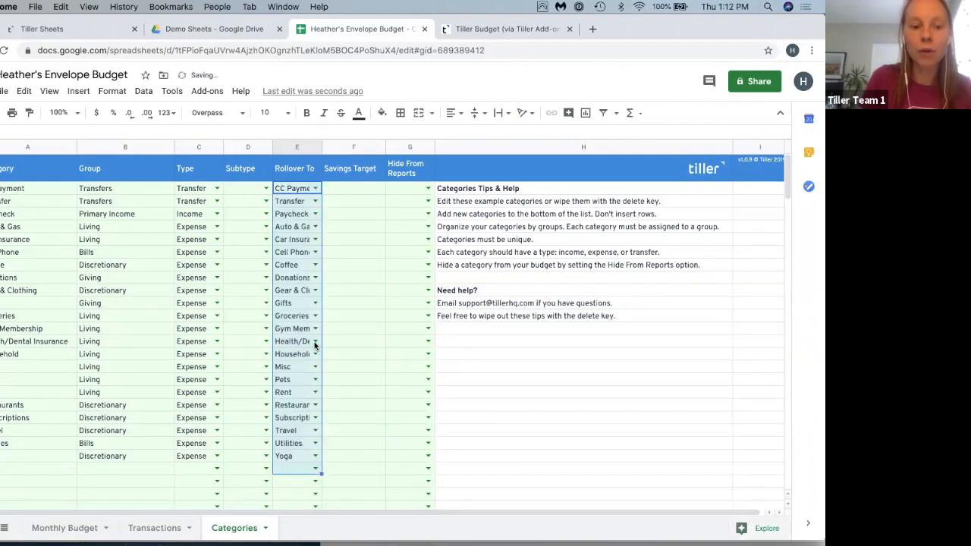
{"action": "scroll", "coordinate": [314, 345], "scroll_direction": "down", "scroll_amount": 2}
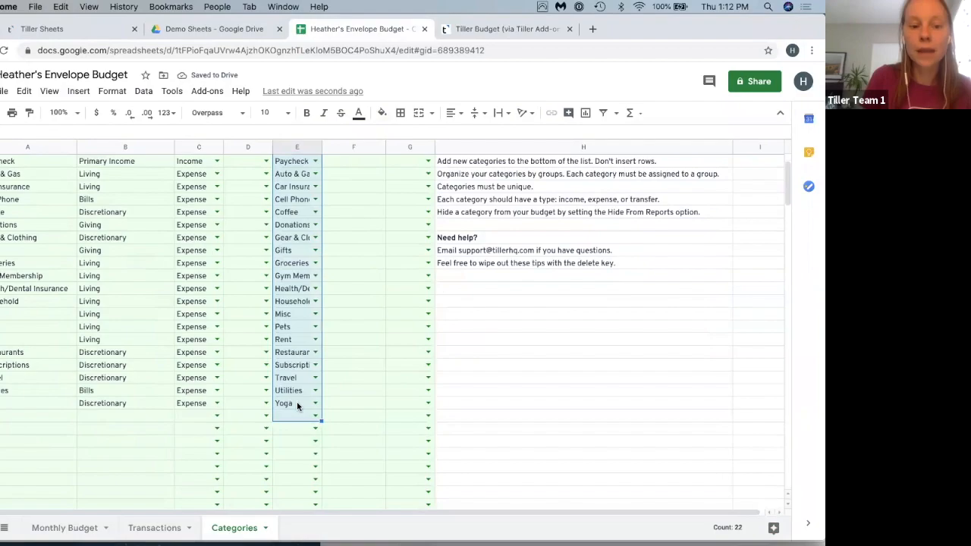
{"action": "scroll", "coordinate": [297, 401], "scroll_direction": "up", "scroll_amount": 2}
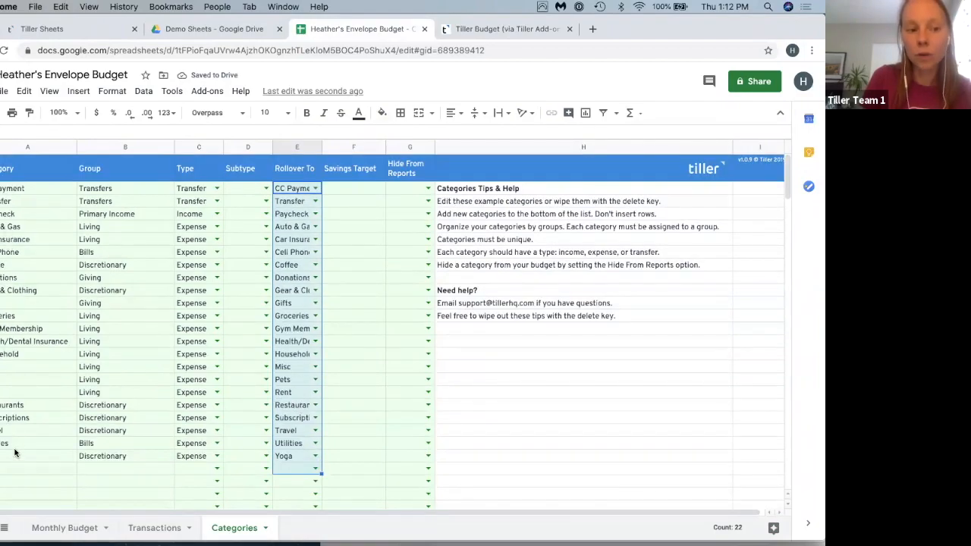
- Widen the Rollover To column on the Categories sheet so the category names are readable
{"action": "left_click", "coordinate": [316, 147]}
{"action": "left_click_drag", "start_coordinate": [334, 143], "coordinate": [352, 143]}
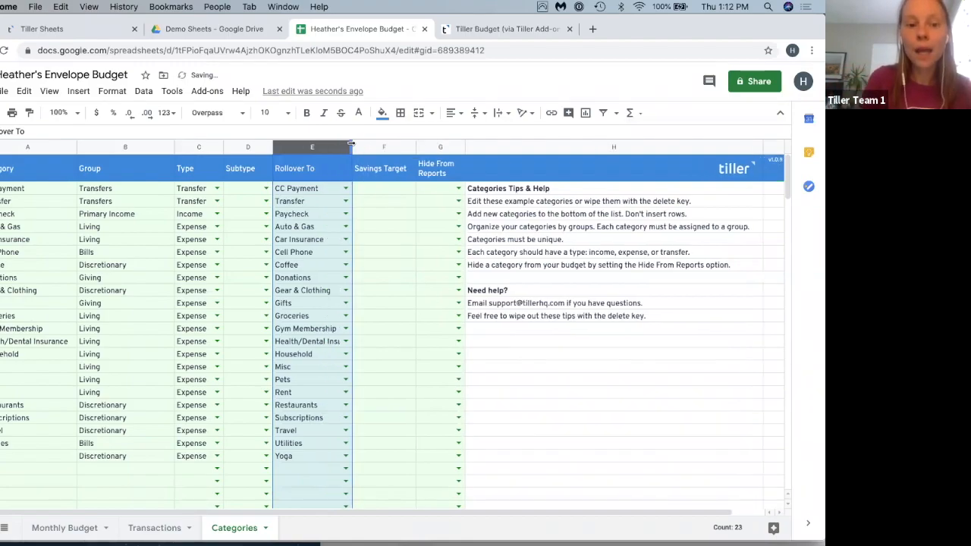
{"action": "left_click", "coordinate": [301, 302]}
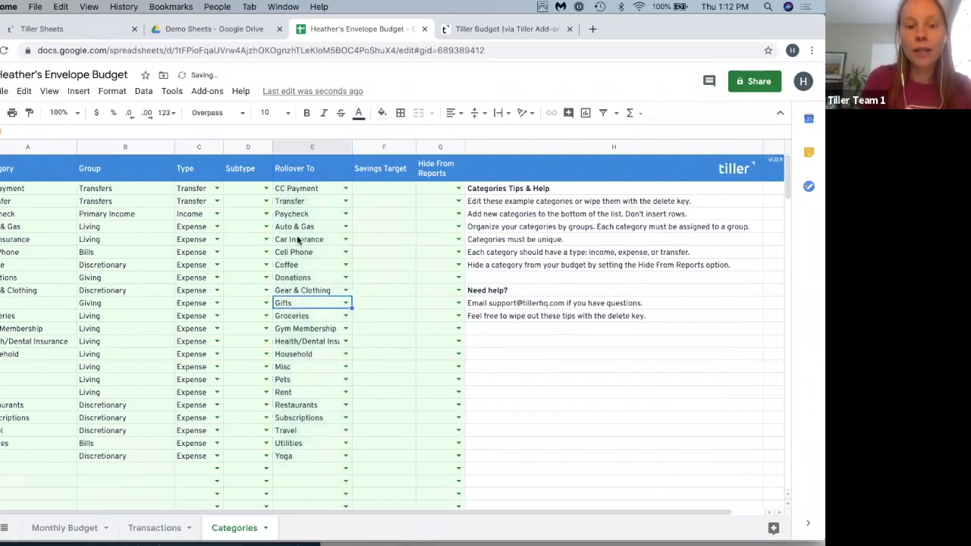
- Run Tiller's Analyze Budgets History for the Envelope Budget
{"action": "left_click", "coordinate": [218, 92]}
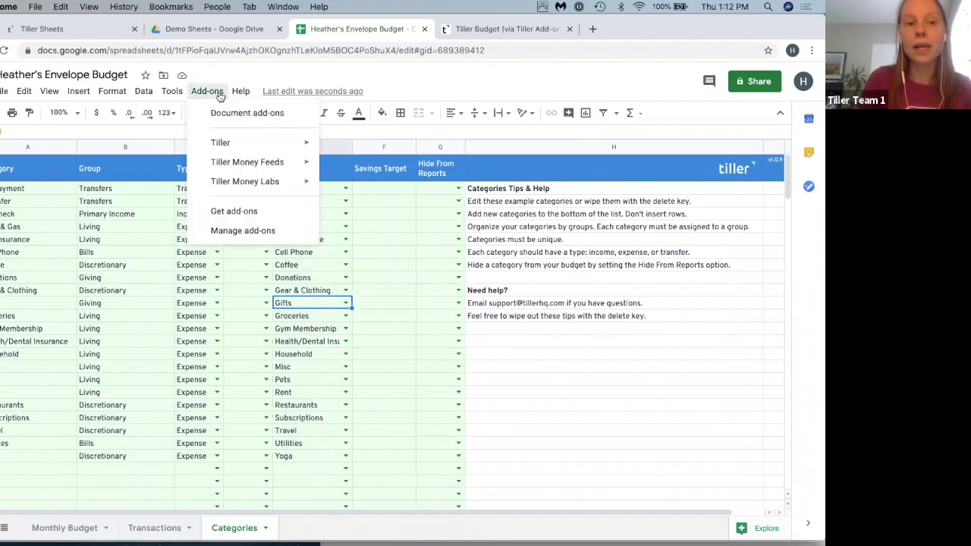
{"action": "mouse_move", "coordinate": [223, 144]}
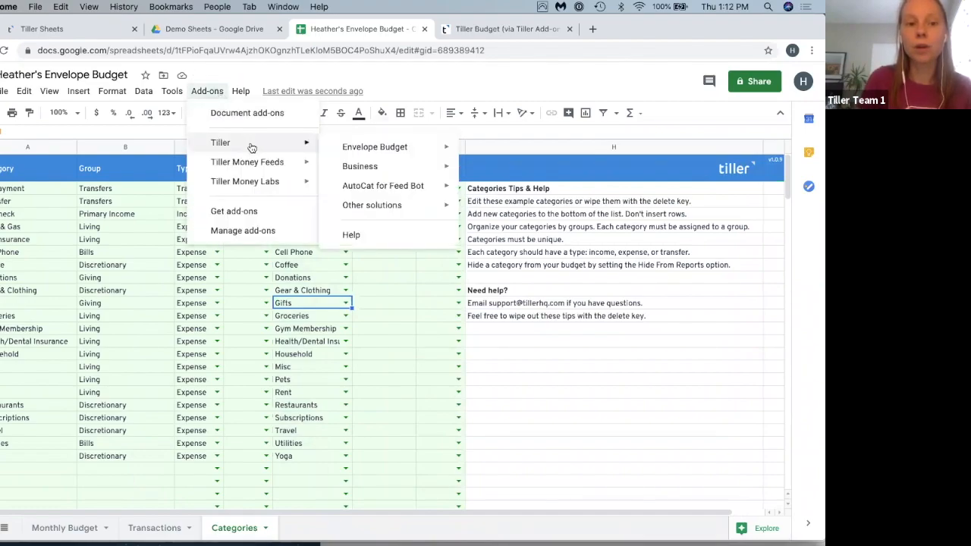
{"action": "mouse_move", "coordinate": [351, 152]}
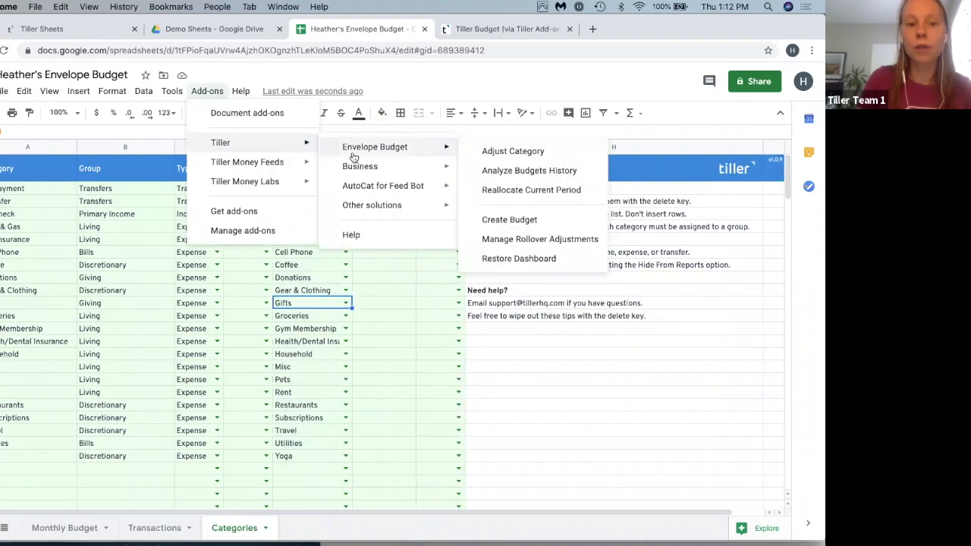
{"action": "left_click", "coordinate": [528, 170]}
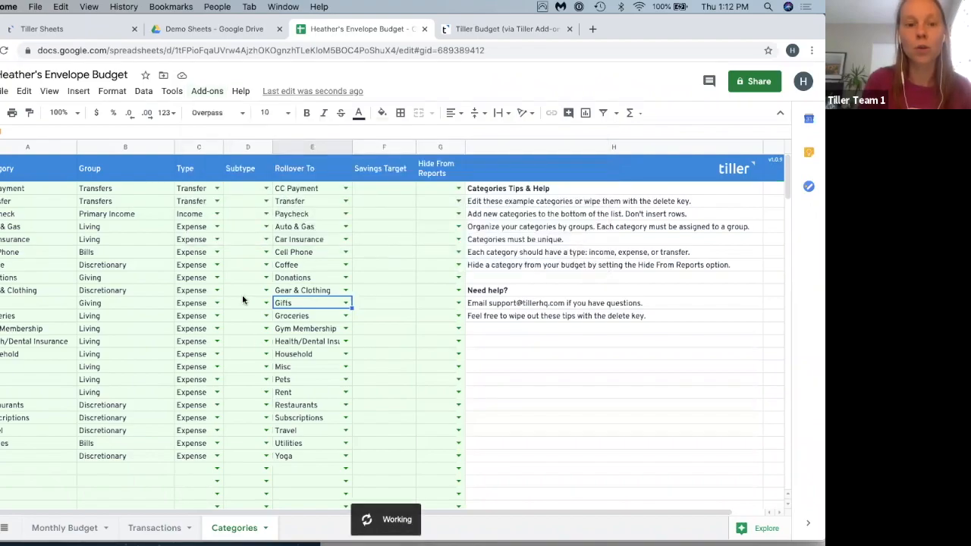
- On the Monthly Budget sheet, check the available months and inspect the budget accuracy message in the June 2020 summary
{"action": "left_click", "coordinate": [47, 527]}
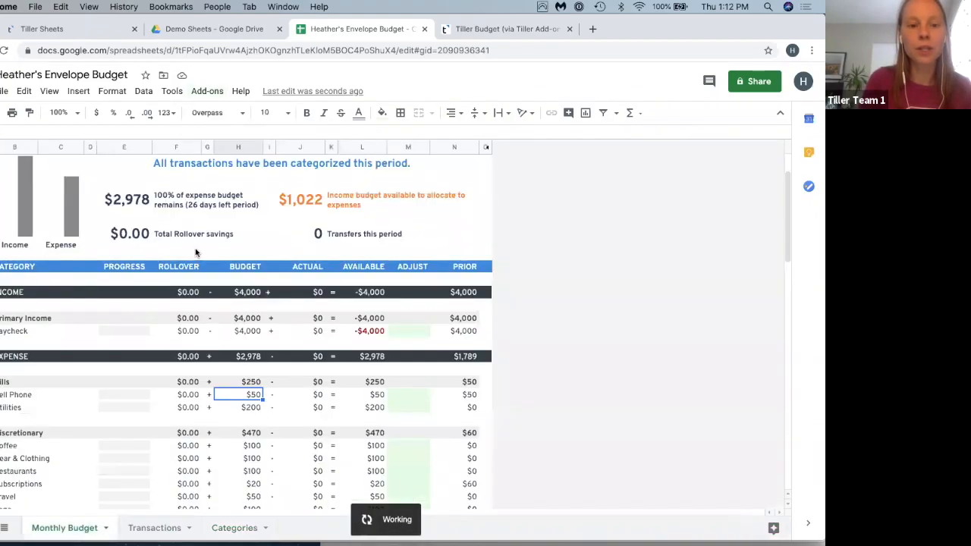
{"action": "scroll", "coordinate": [195, 252], "scroll_direction": "up", "scroll_amount": 2}
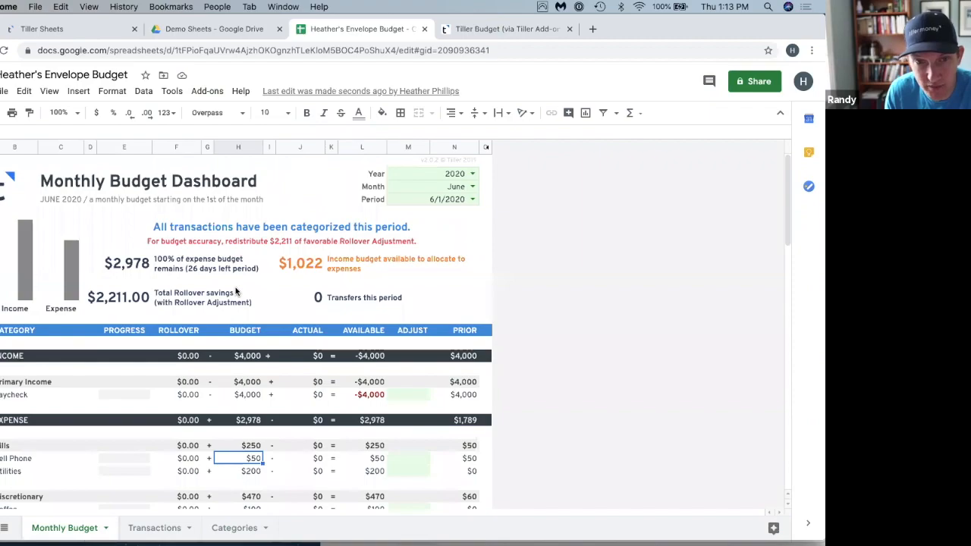
{"action": "left_click", "coordinate": [473, 187]}
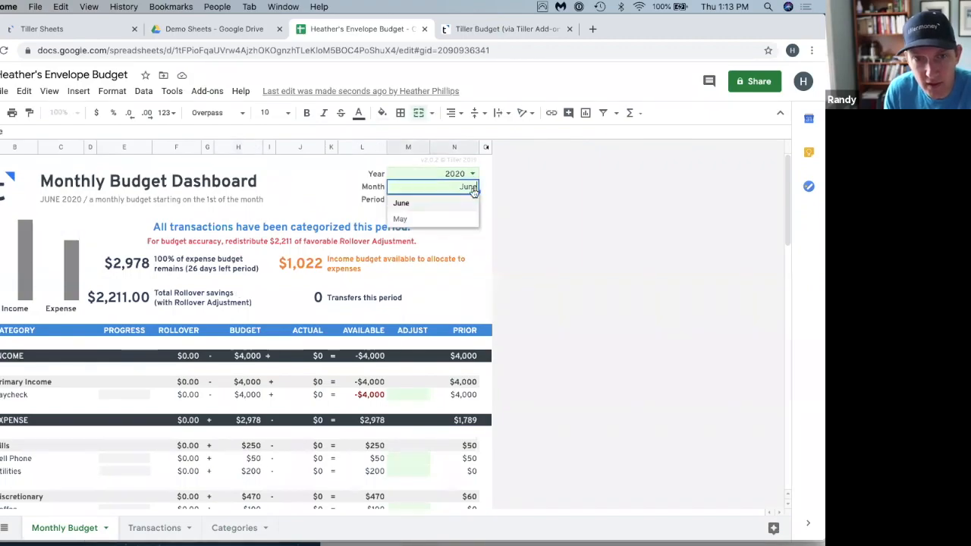
{"action": "left_click", "coordinate": [499, 225]}
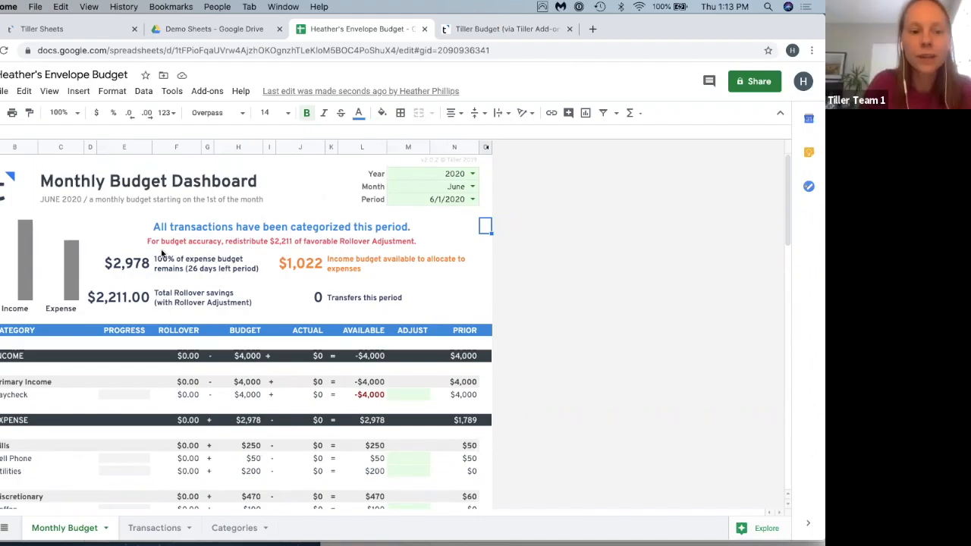
{"action": "left_click", "coordinate": [183, 243]}
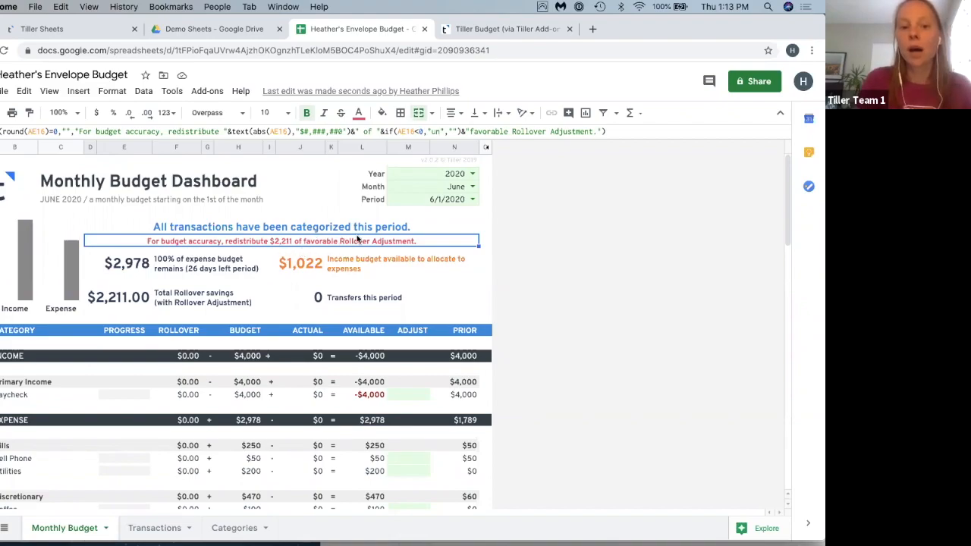
- Use Tiller's Adjust Category to move 2211 from Rollover Adjustment to (None)
{"action": "left_click", "coordinate": [218, 94]}
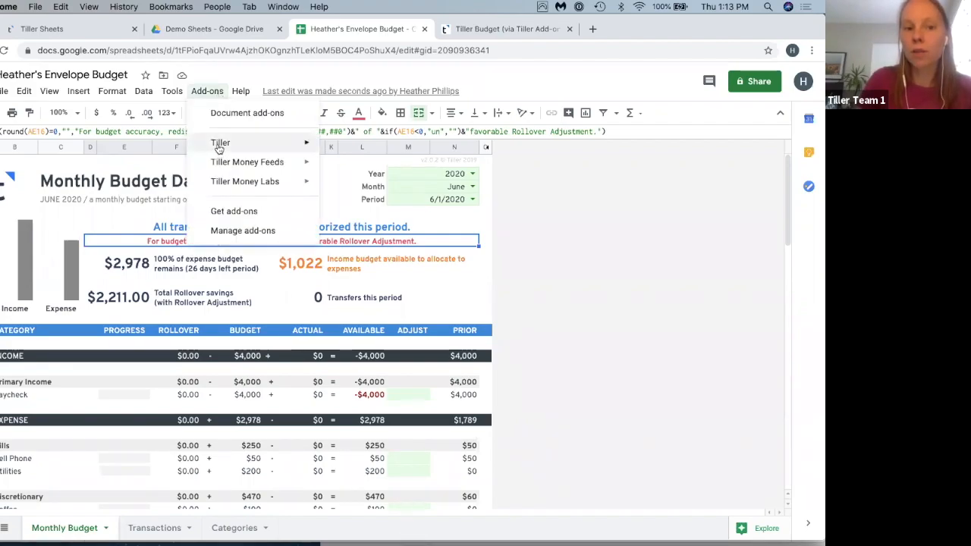
{"action": "mouse_move", "coordinate": [220, 148]}
{"action": "mouse_move", "coordinate": [440, 149]}
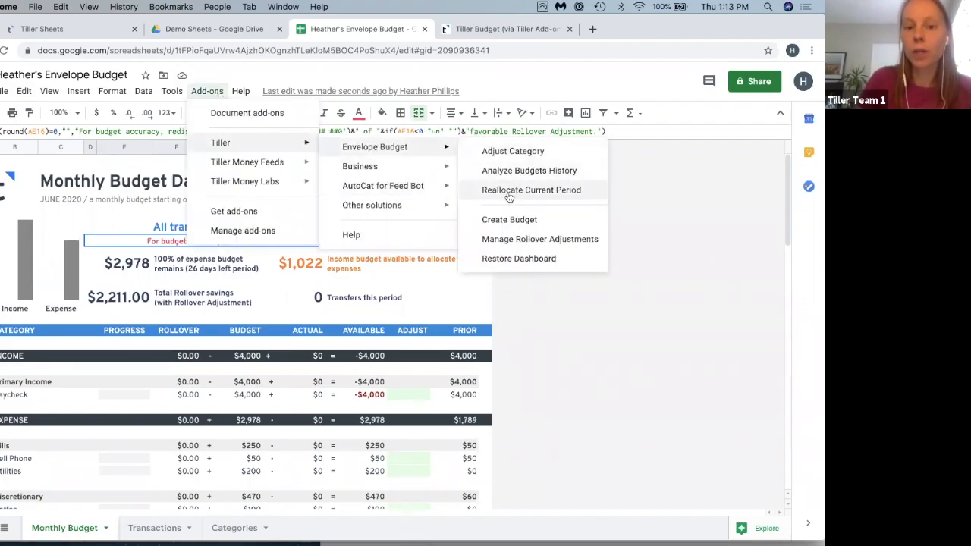
{"action": "left_click", "coordinate": [508, 153]}
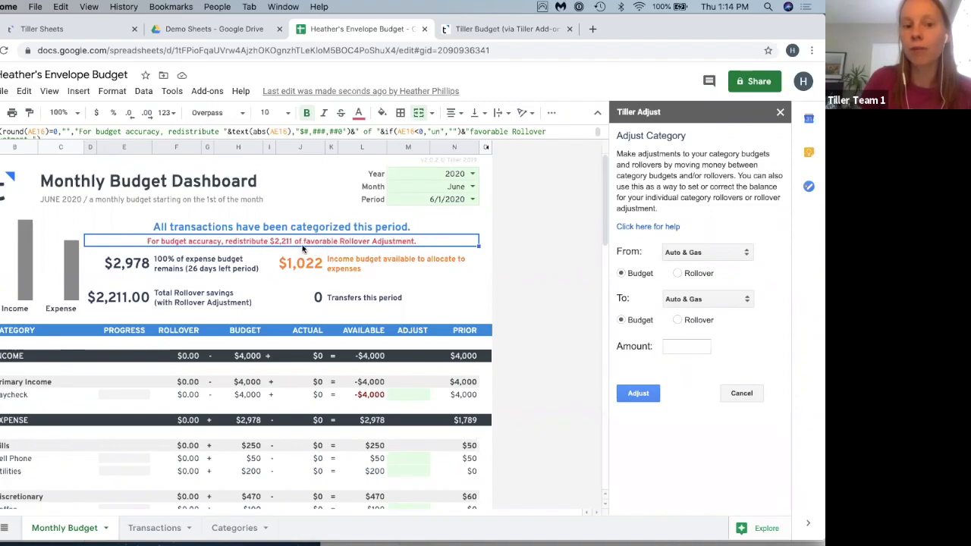
{"action": "left_click", "coordinate": [677, 257]}
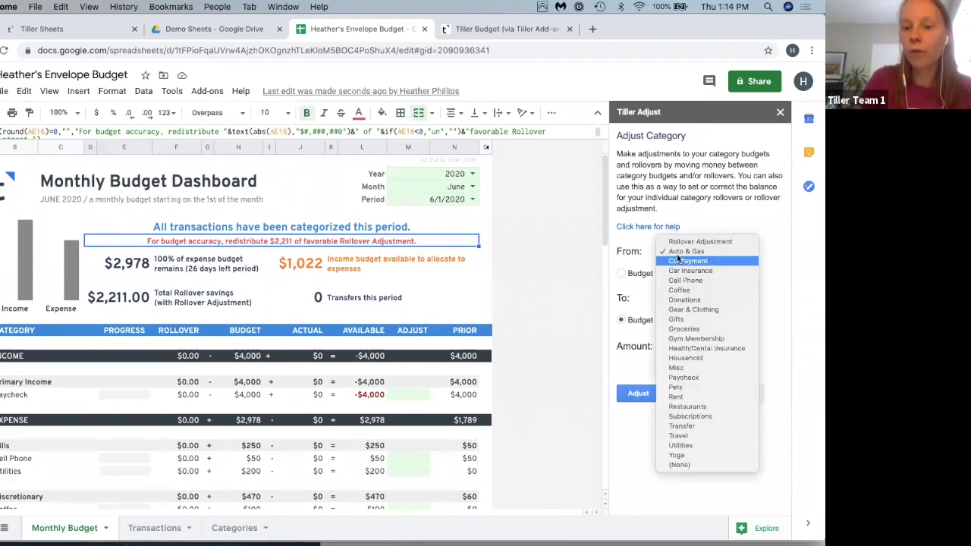
{"action": "left_click", "coordinate": [682, 241]}
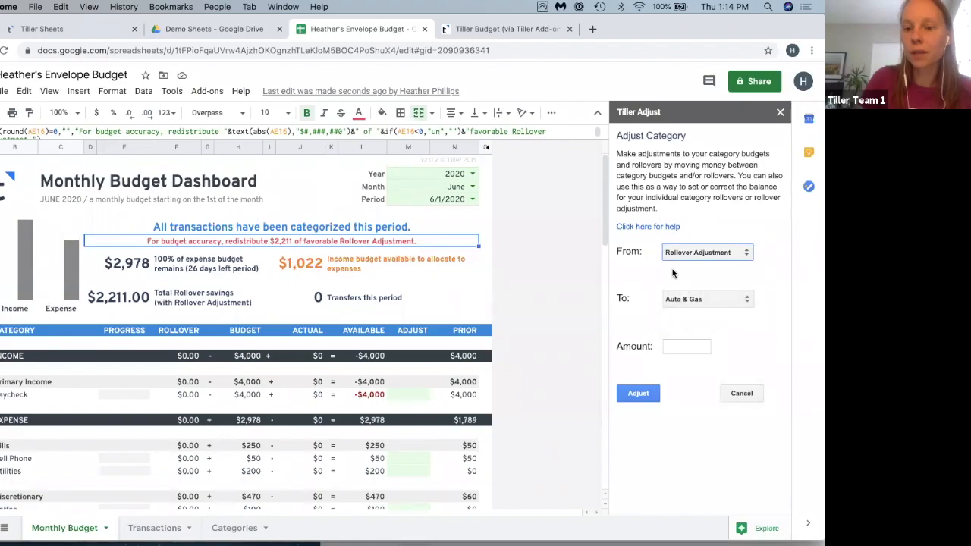
{"action": "left_click", "coordinate": [687, 300]}
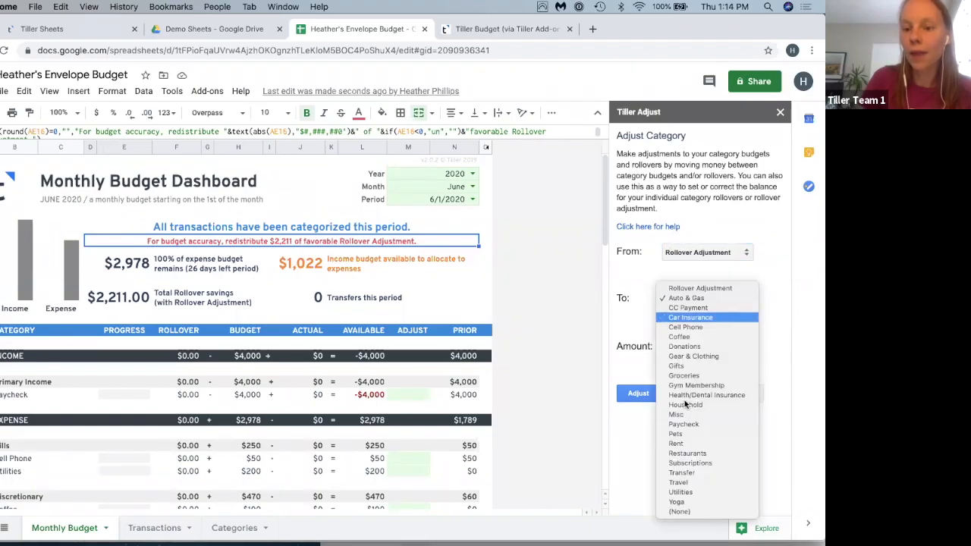
{"action": "left_click", "coordinate": [681, 511]}
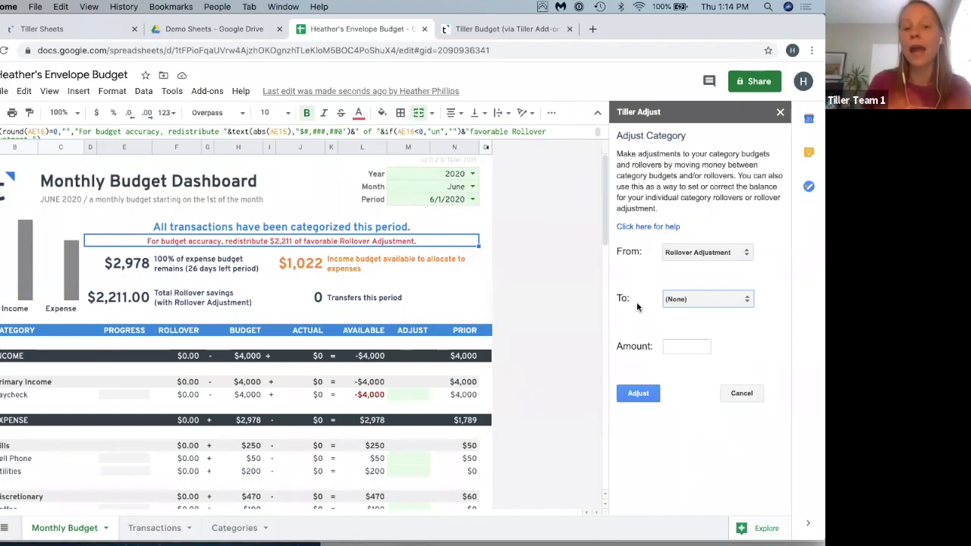
{"action": "left_click", "coordinate": [675, 345]}
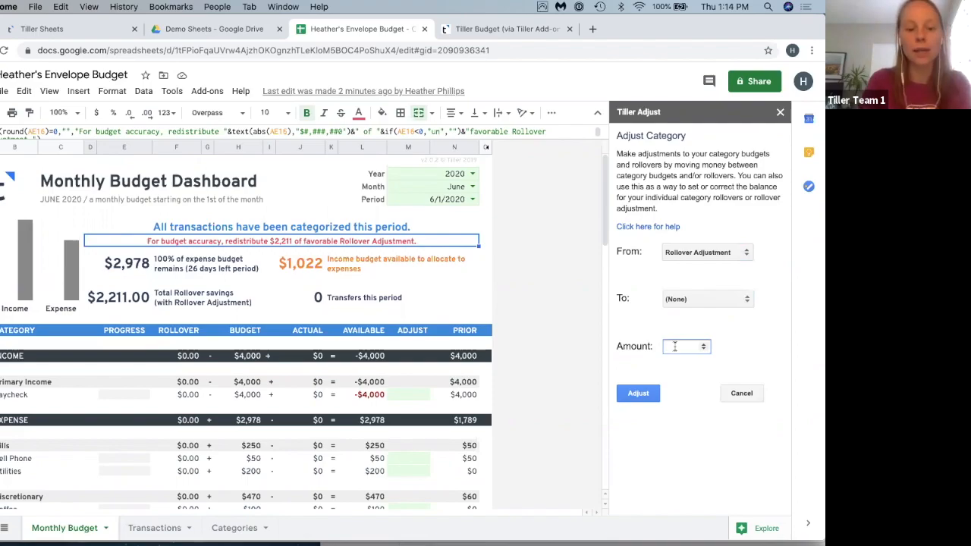
{"action": "type", "text": "2211"}
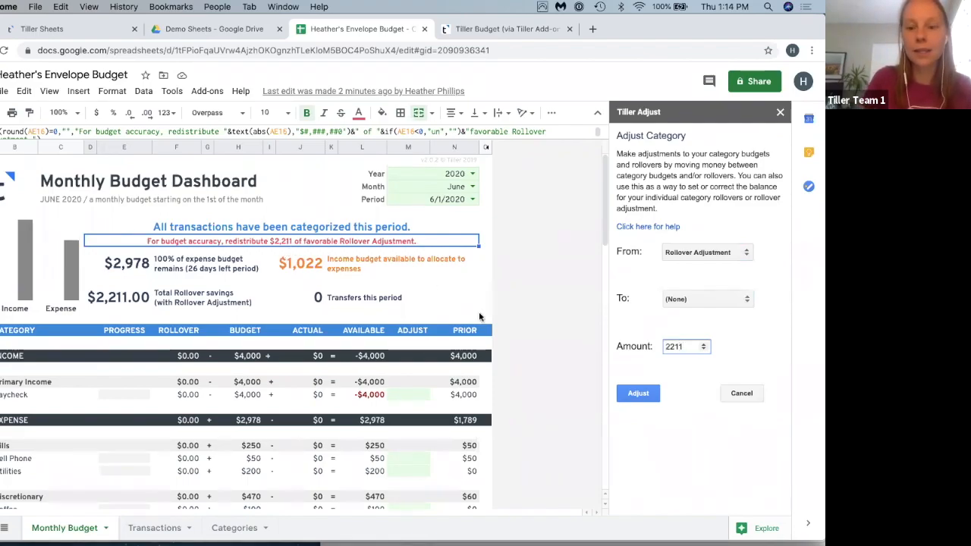
{"action": "left_click", "coordinate": [638, 393]}
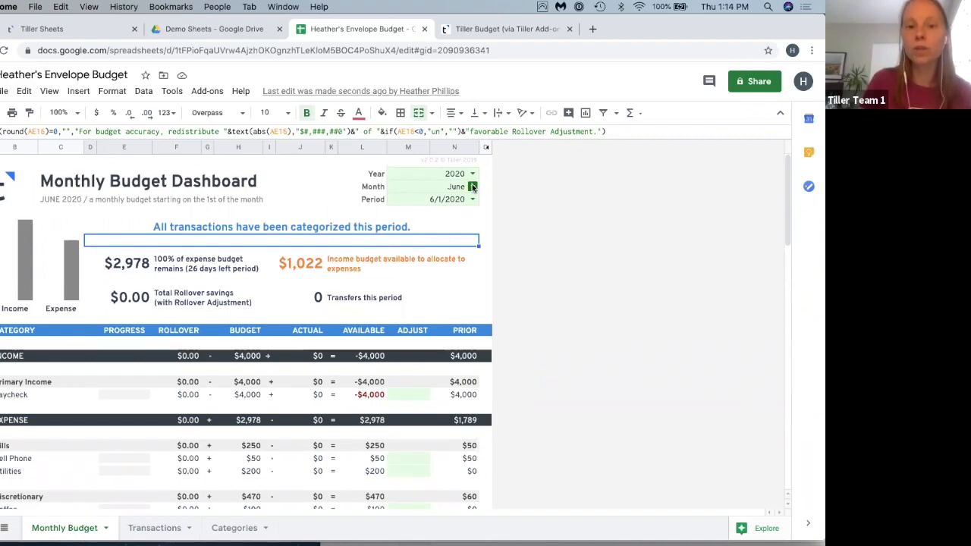
- Check the Month choices on the Monthly Budget Dashboard, keeping June selected
{"action": "left_click", "coordinate": [472, 186]}
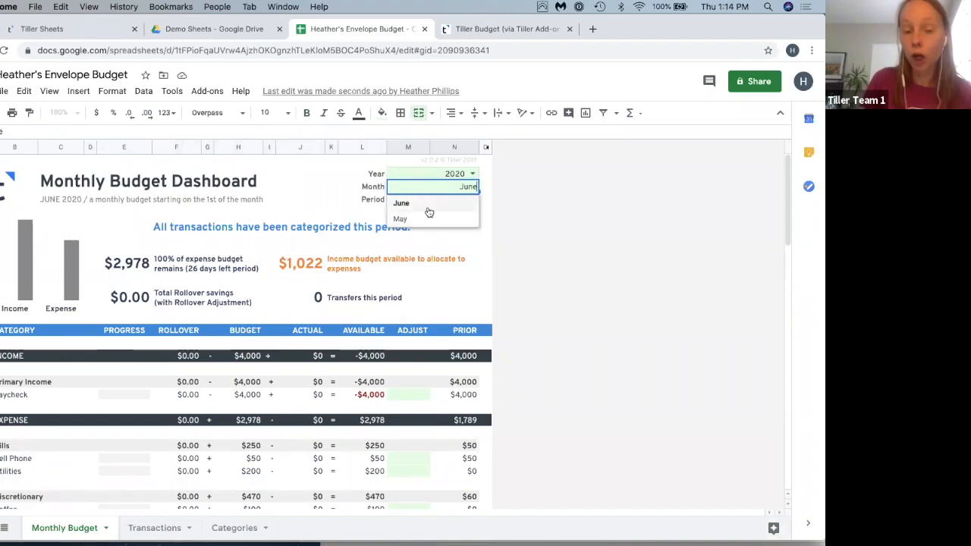
{"action": "left_click", "coordinate": [488, 226]}
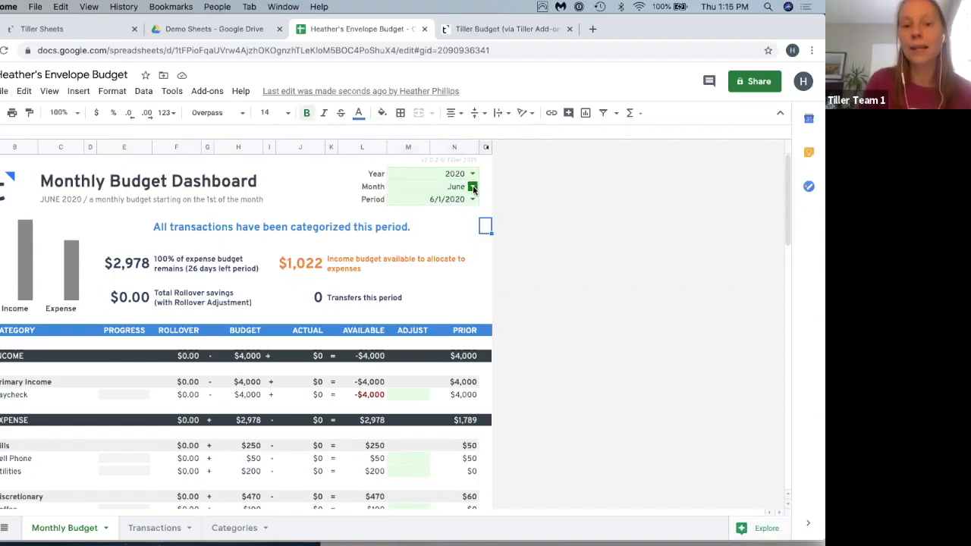
{"action": "left_click", "coordinate": [473, 189]}
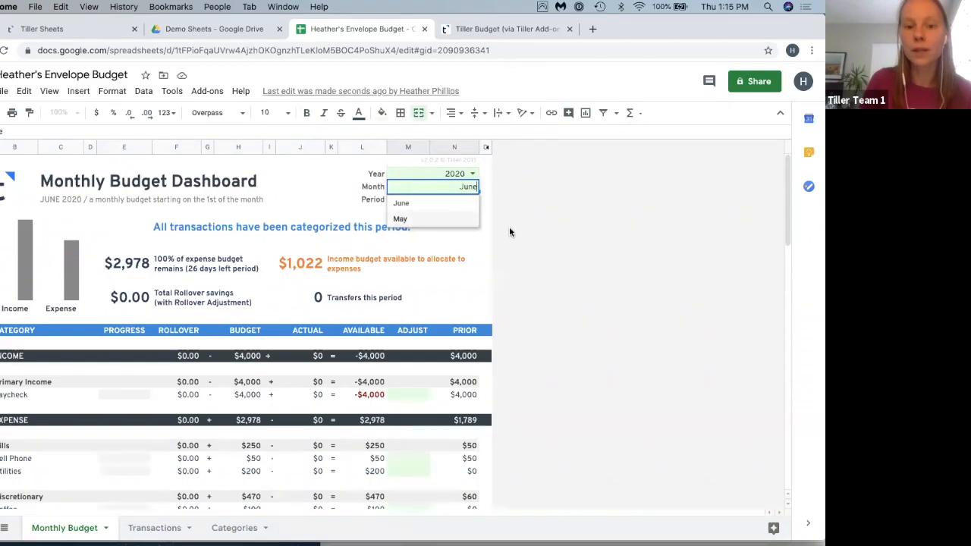
{"action": "left_click", "coordinate": [508, 226]}
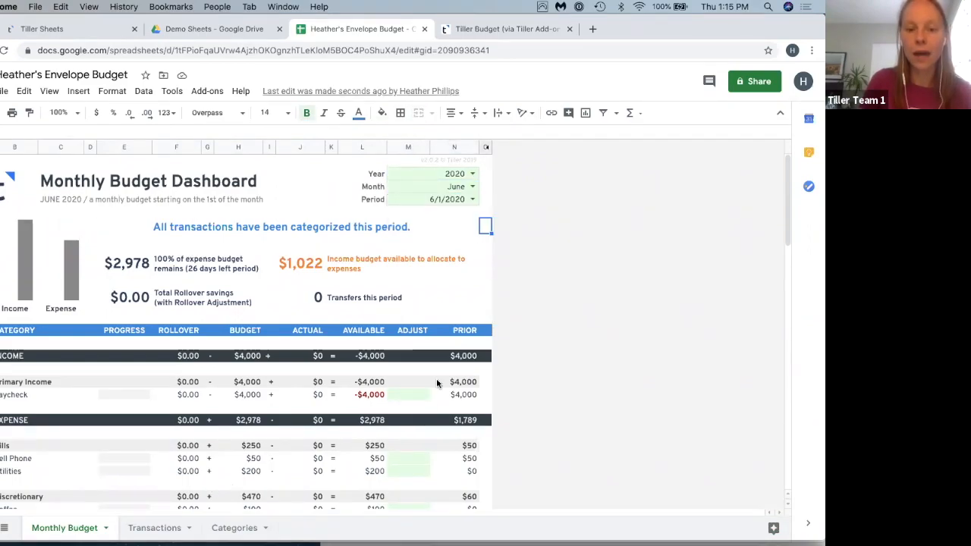
- Examine the Monthly Budget's Prior column alongside the Transactions sheet, then inspect the dashboard's budget accuracy message cell
{"action": "left_click", "coordinate": [455, 148]}
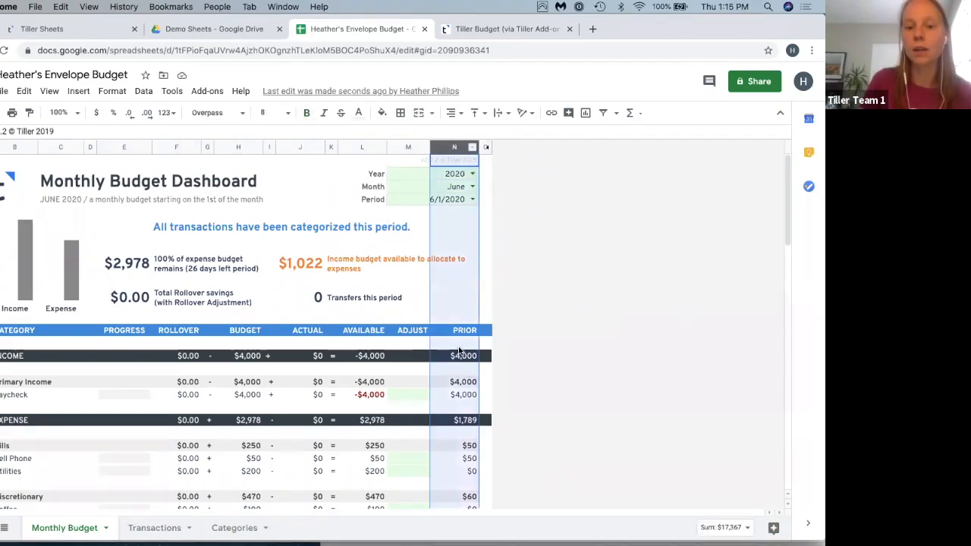
{"action": "scroll", "coordinate": [465, 353], "scroll_direction": "down", "scroll_amount": 2}
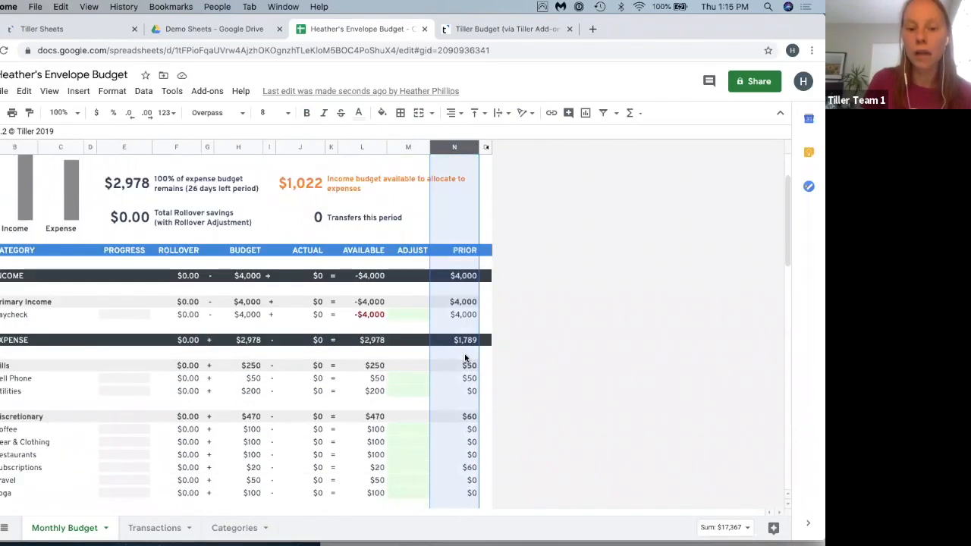
{"action": "scroll", "coordinate": [466, 358], "scroll_direction": "down", "scroll_amount": 2}
{"action": "left_click", "coordinate": [150, 527]}
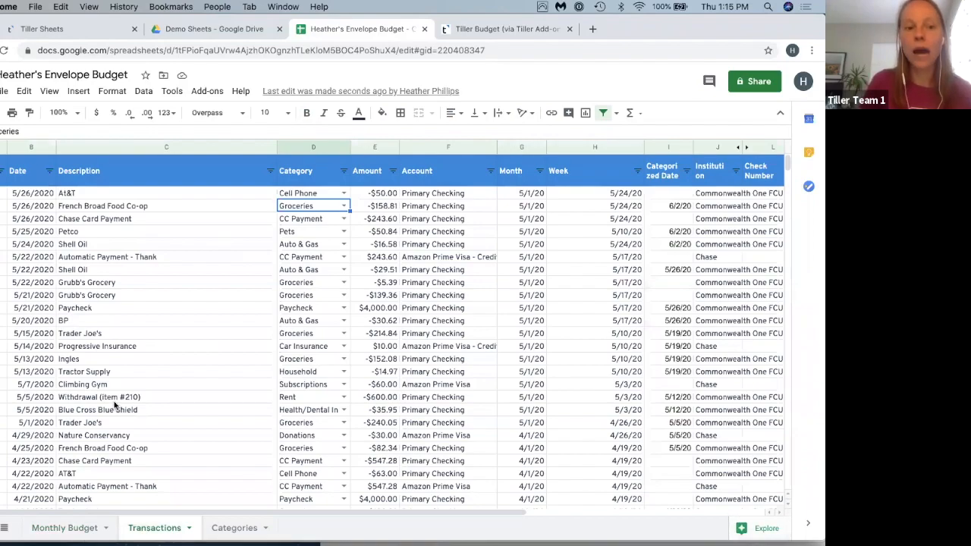
{"action": "left_click", "coordinate": [50, 529]}
{"action": "scroll", "coordinate": [412, 375], "scroll_direction": "up", "scroll_amount": 3}
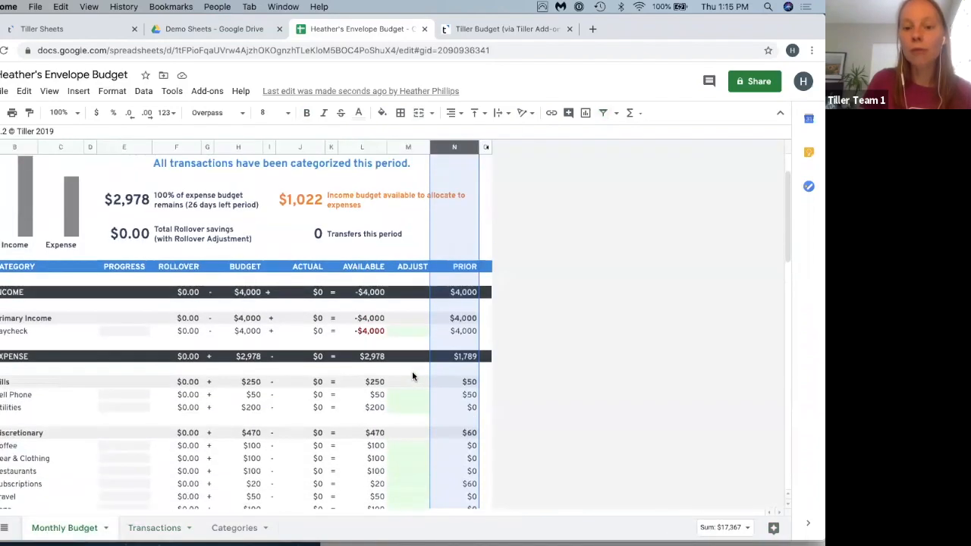
{"action": "scroll", "coordinate": [455, 288], "scroll_direction": "down", "scroll_amount": 1}
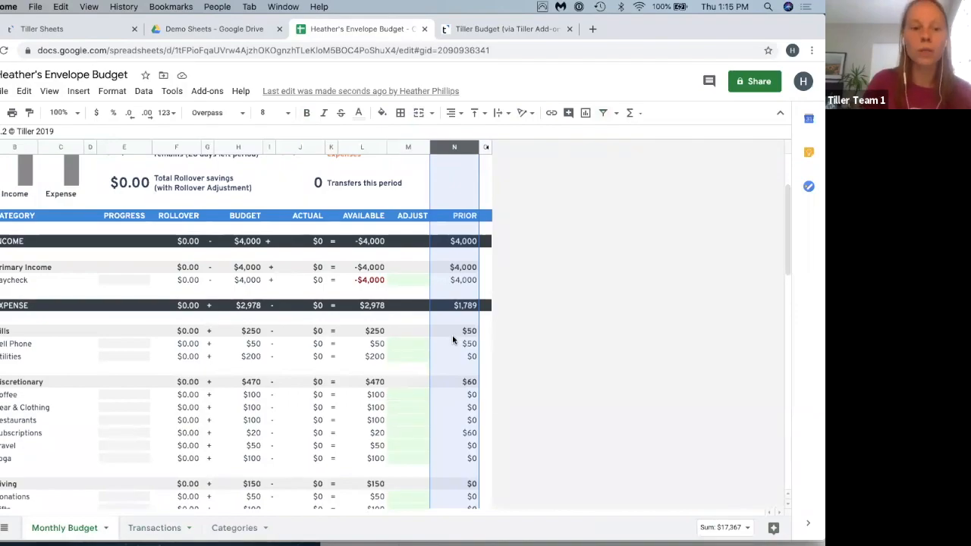
{"action": "scroll", "coordinate": [452, 339], "scroll_direction": "up", "scroll_amount": 3}
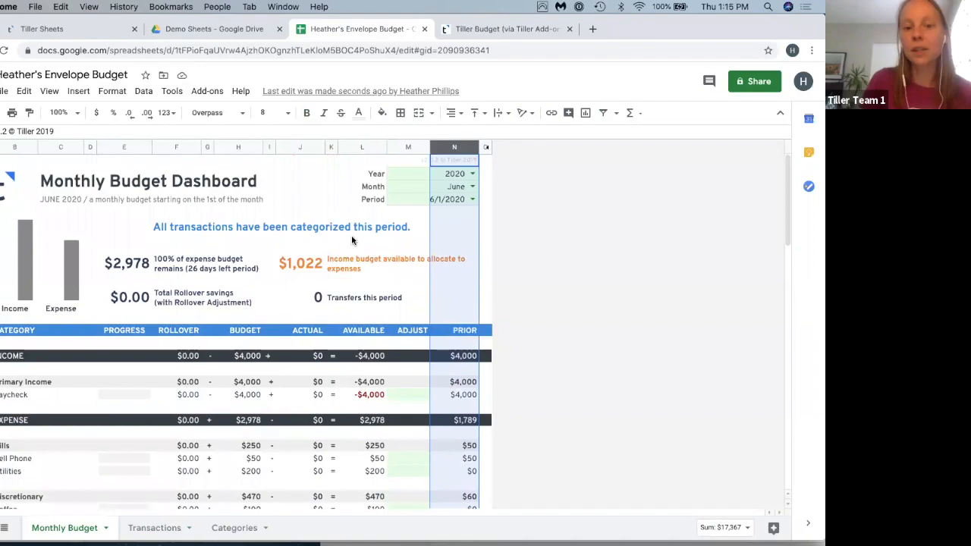
{"action": "left_click", "coordinate": [351, 241]}
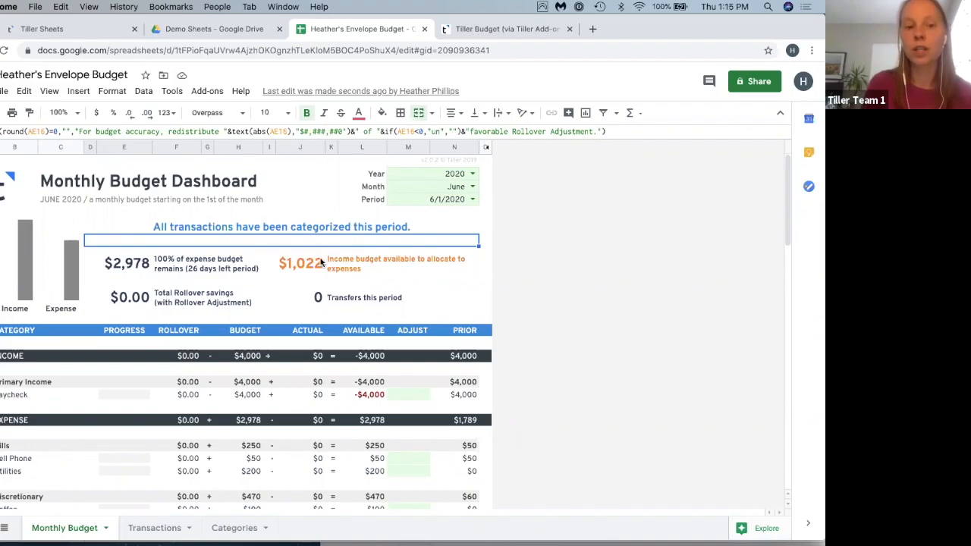
- Examine the unallocated income figure, the Income and Expense budget totals, and the category rows on the Monthly Budget sheet
{"action": "left_click", "coordinate": [321, 264]}
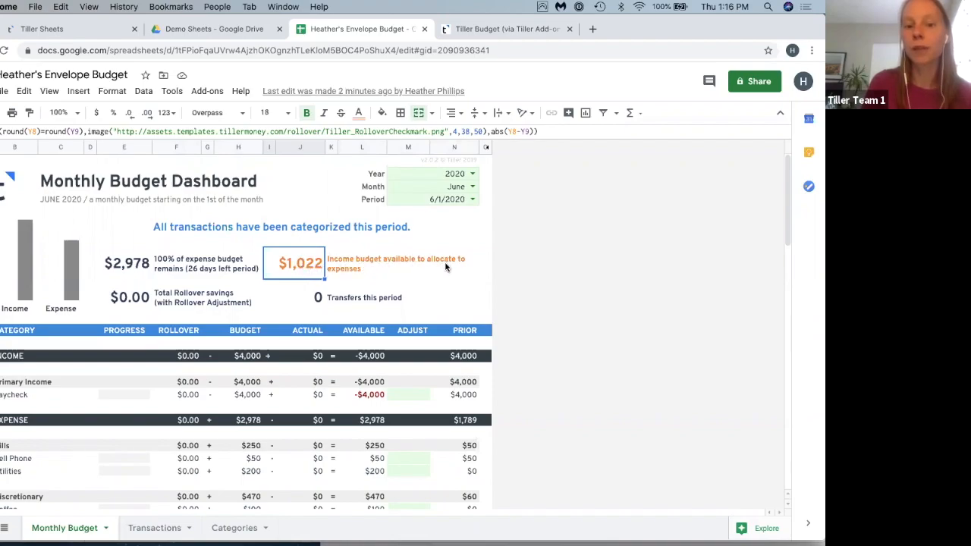
{"action": "scroll", "coordinate": [351, 274], "scroll_direction": "down", "scroll_amount": 1}
{"action": "scroll", "coordinate": [352, 275], "scroll_direction": "down", "scroll_amount": 1}
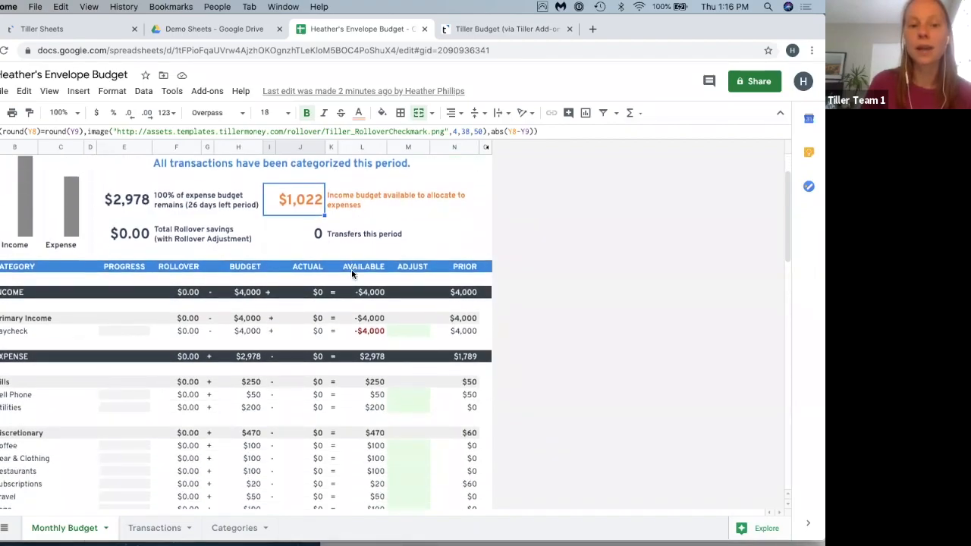
{"action": "left_click", "coordinate": [250, 292]}
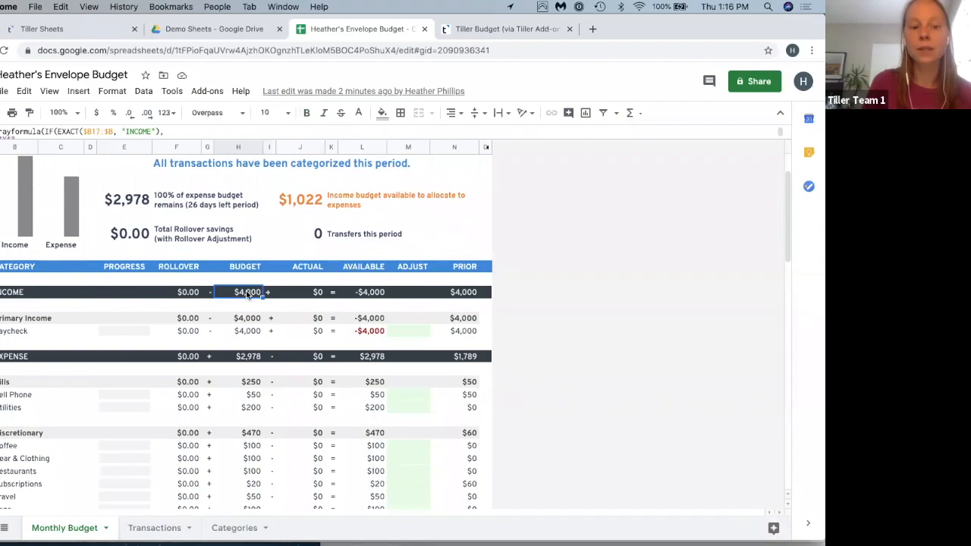
{"action": "left_click", "coordinate": [246, 361]}
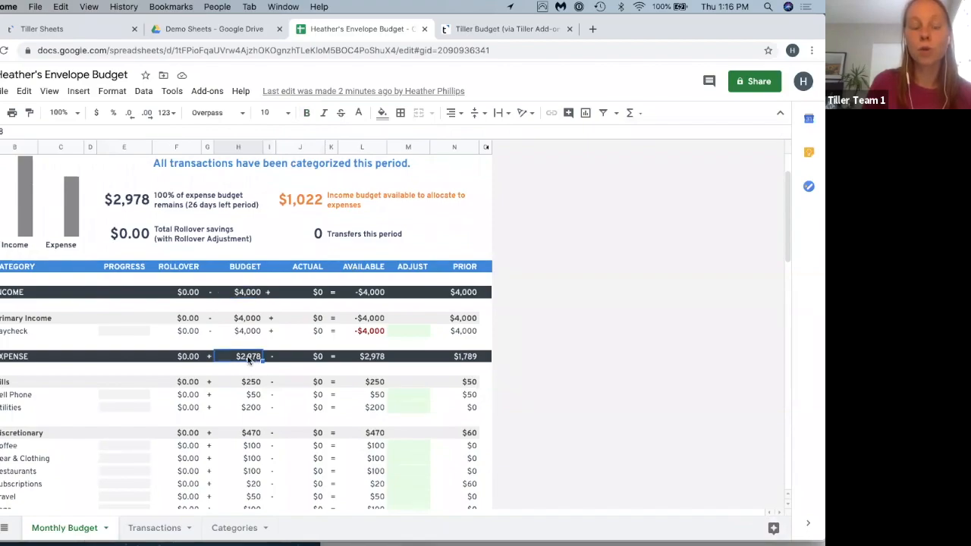
{"action": "left_click", "coordinate": [250, 293]}
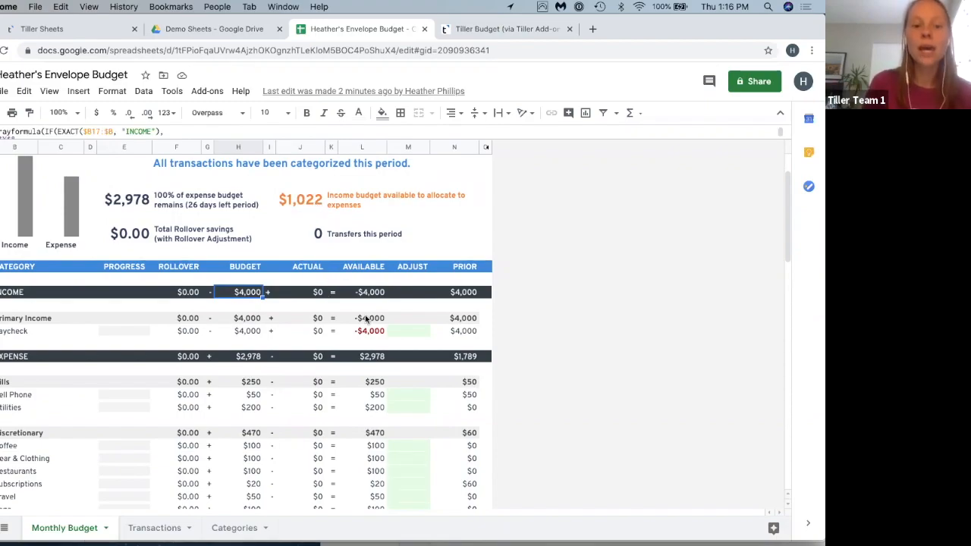
{"action": "scroll", "coordinate": [360, 356], "scroll_direction": "down", "scroll_amount": 3}
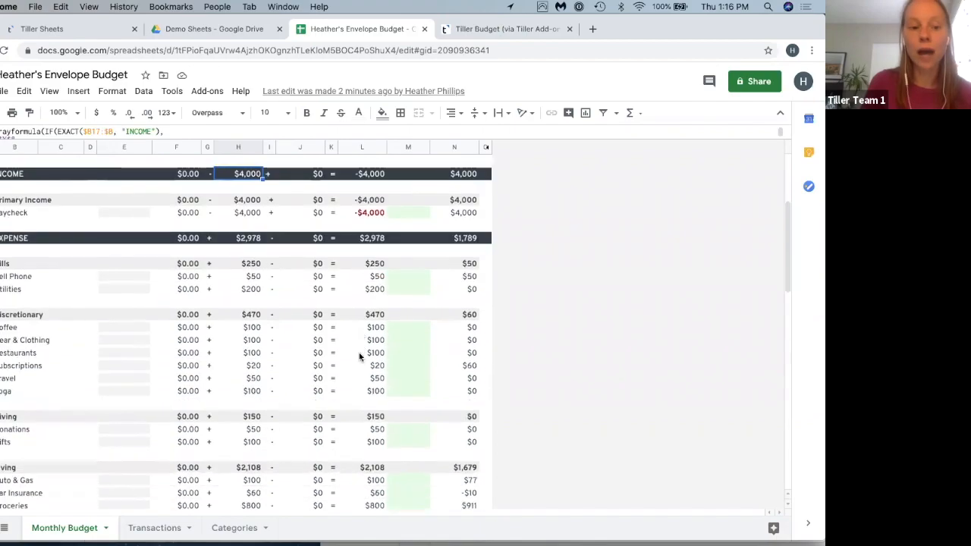
{"action": "left_click", "coordinate": [406, 275]}
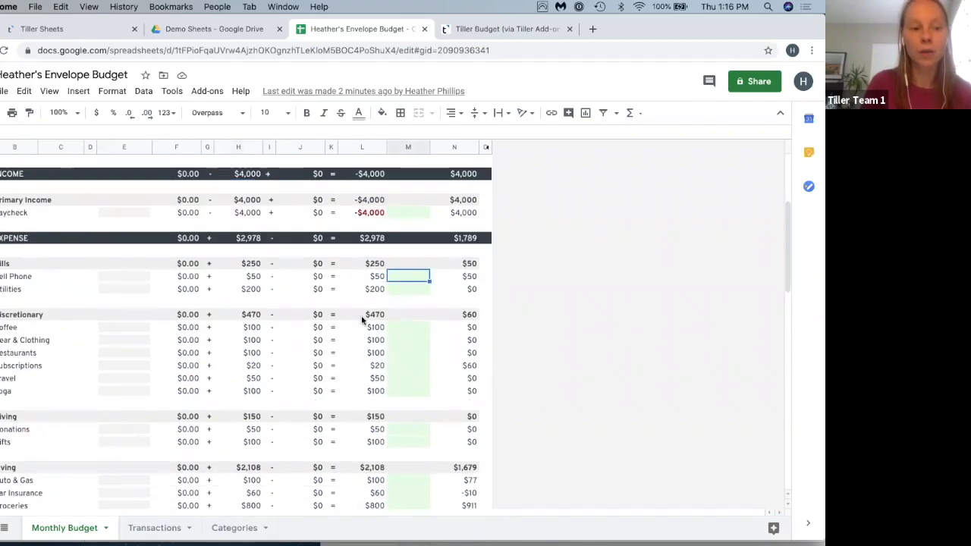
{"action": "scroll", "coordinate": [361, 319], "scroll_direction": "down", "scroll_amount": 5}
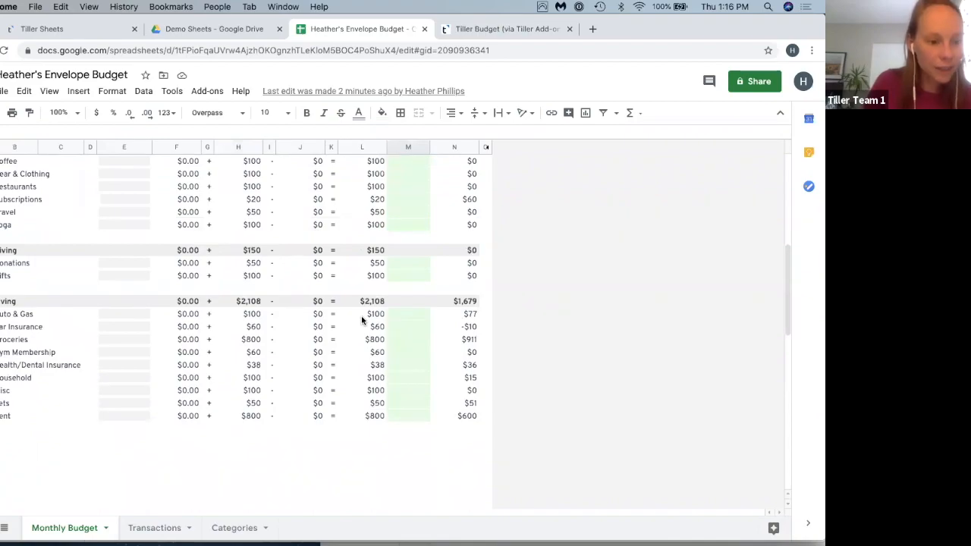
- Add a Savings category at the end of the Categories list, with group Savings and type Expense
{"action": "left_click", "coordinate": [230, 528]}
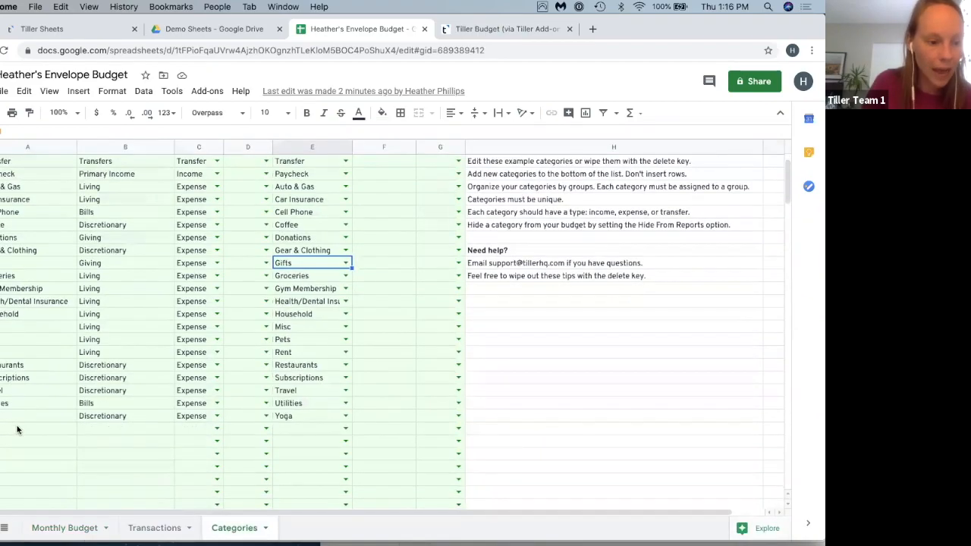
{"action": "left_click", "coordinate": [17, 429]}
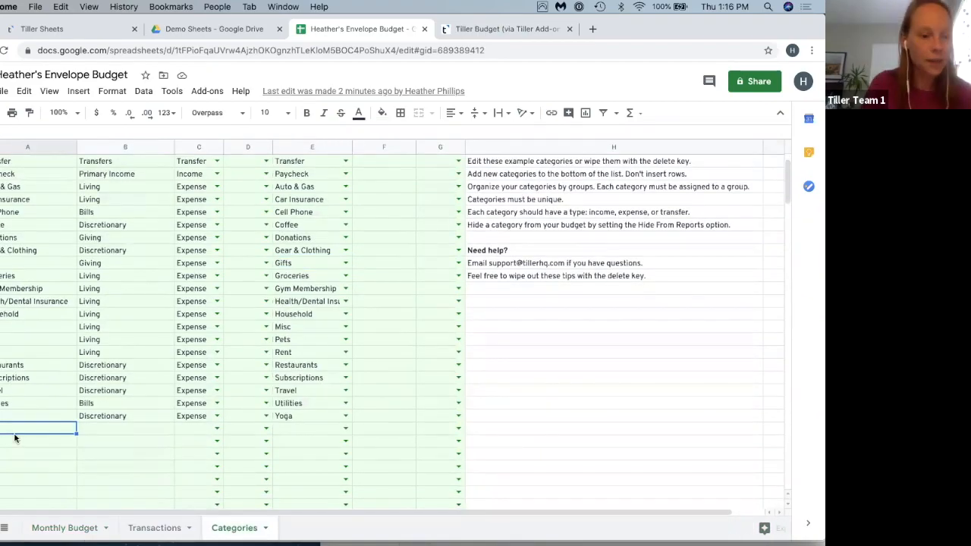
{"action": "type", "text": "Savings"}
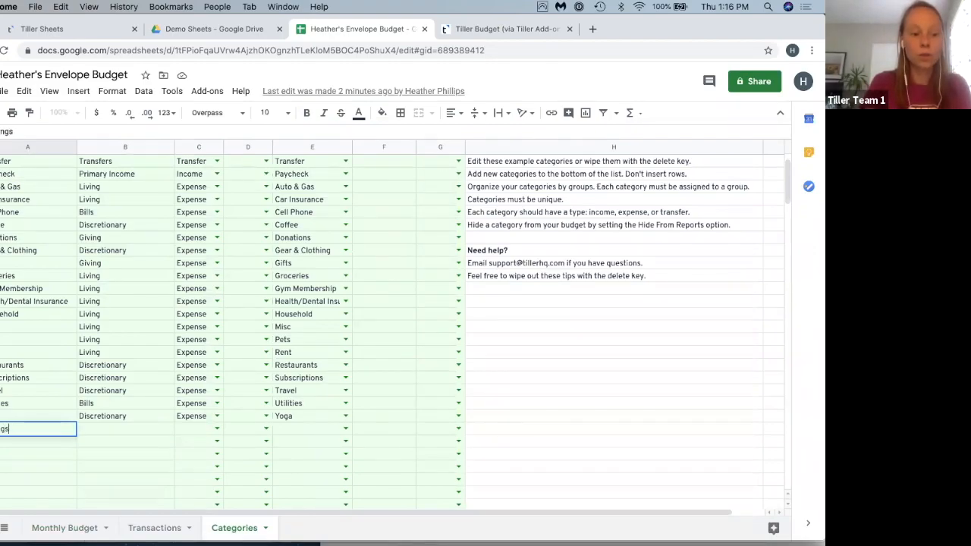
{"action": "key", "text": "Tab"}
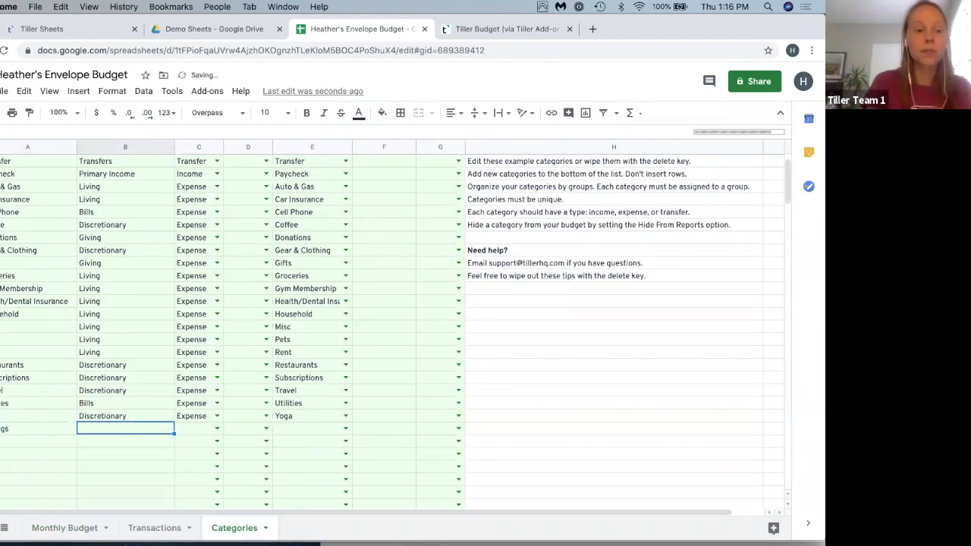
{"action": "type", "text": "Savings"}
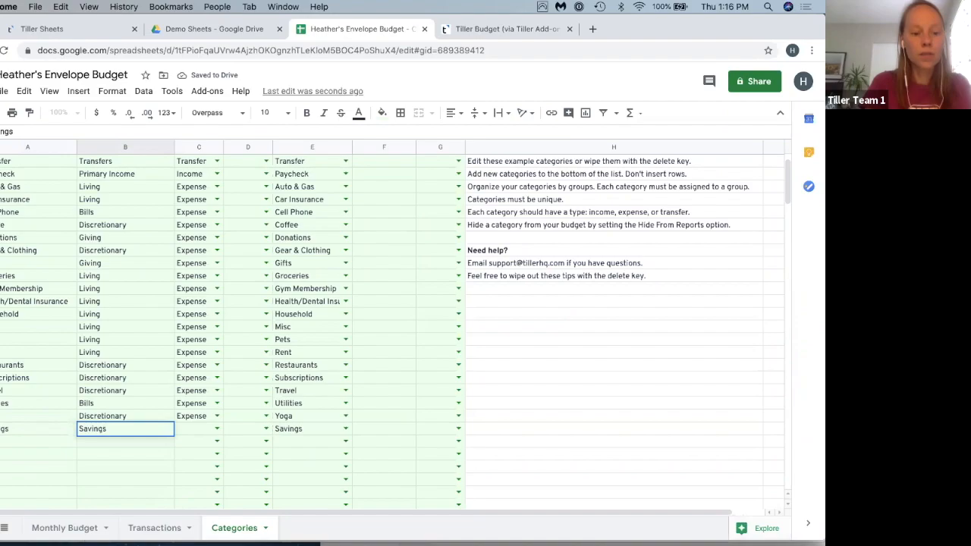
{"action": "key", "text": "Tab"}
{"action": "type", "text": "Ex"}
{"action": "key", "text": "Tab"}
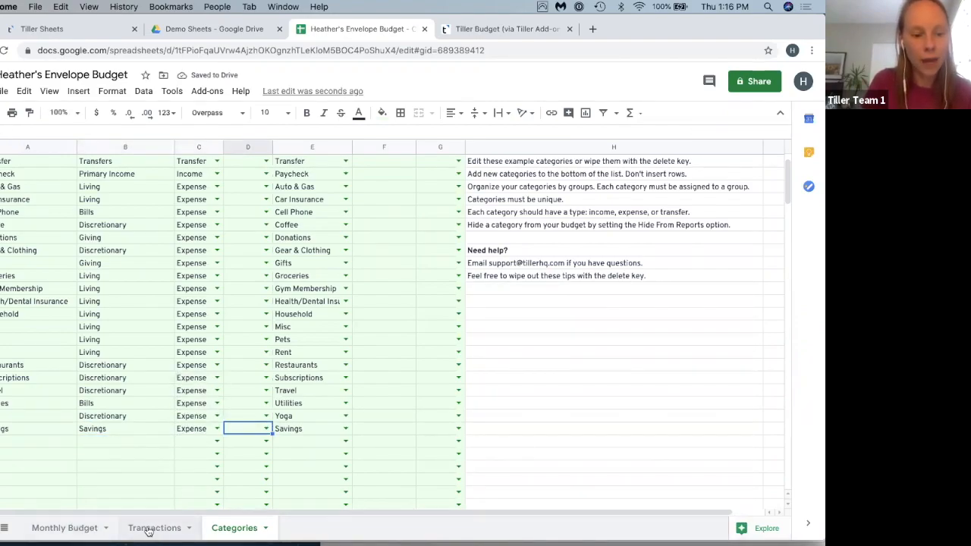
- Enter an adjustment of 1022 for the Savings category on the Monthly Budget sheet and check the dashboard summary
{"action": "left_click", "coordinate": [60, 533]}
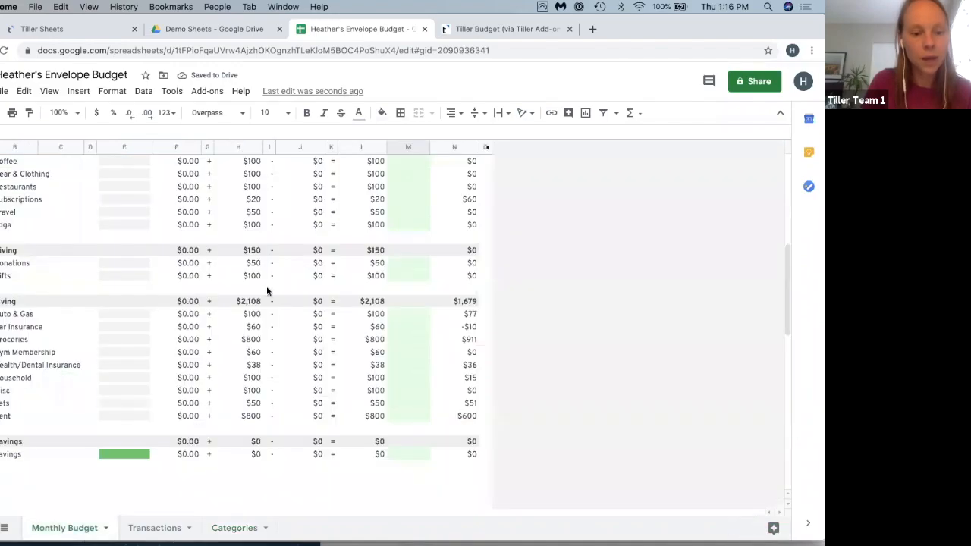
{"action": "scroll", "coordinate": [266, 286], "scroll_direction": "down", "scroll_amount": 2}
{"action": "scroll", "coordinate": [398, 398], "scroll_direction": "up", "scroll_amount": 10}
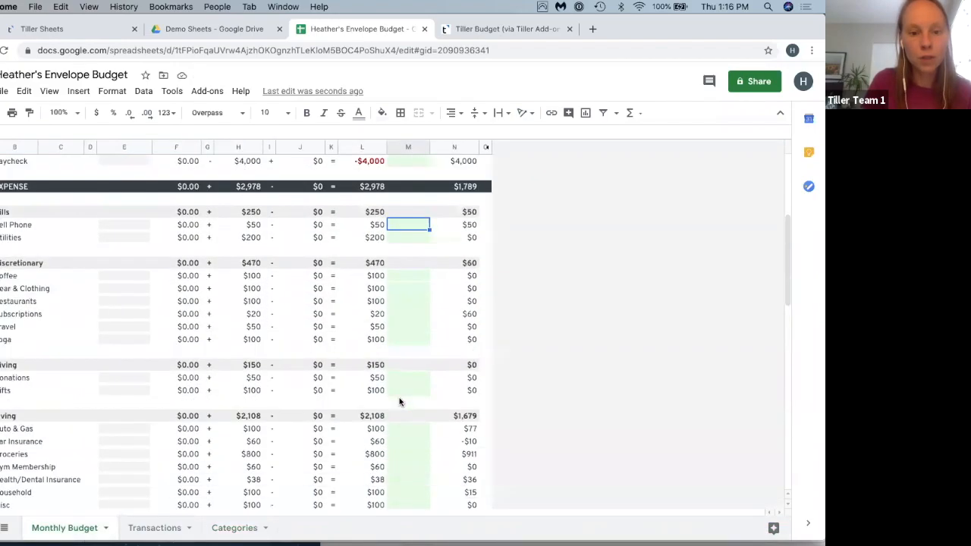
{"action": "scroll", "coordinate": [399, 285], "scroll_direction": "down", "scroll_amount": 10}
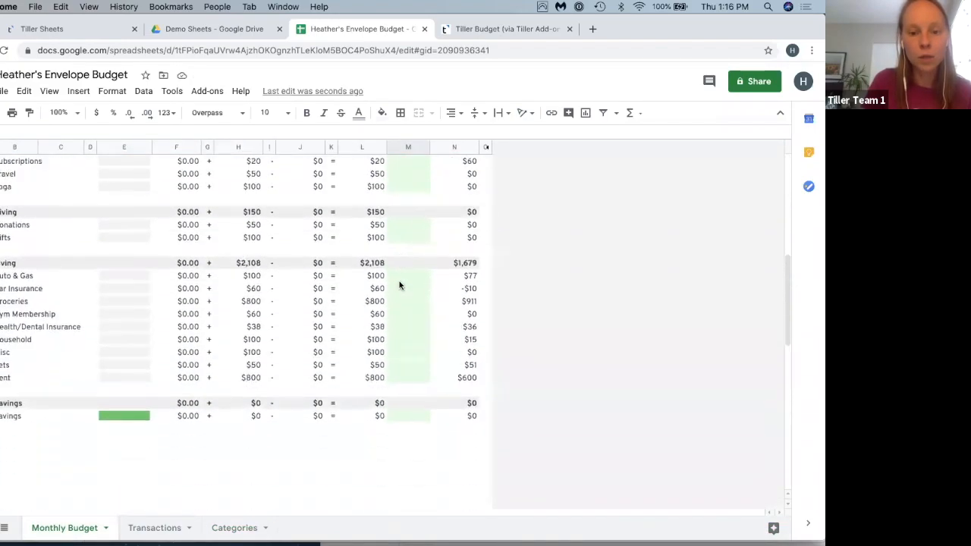
{"action": "type", "text": "1022"}
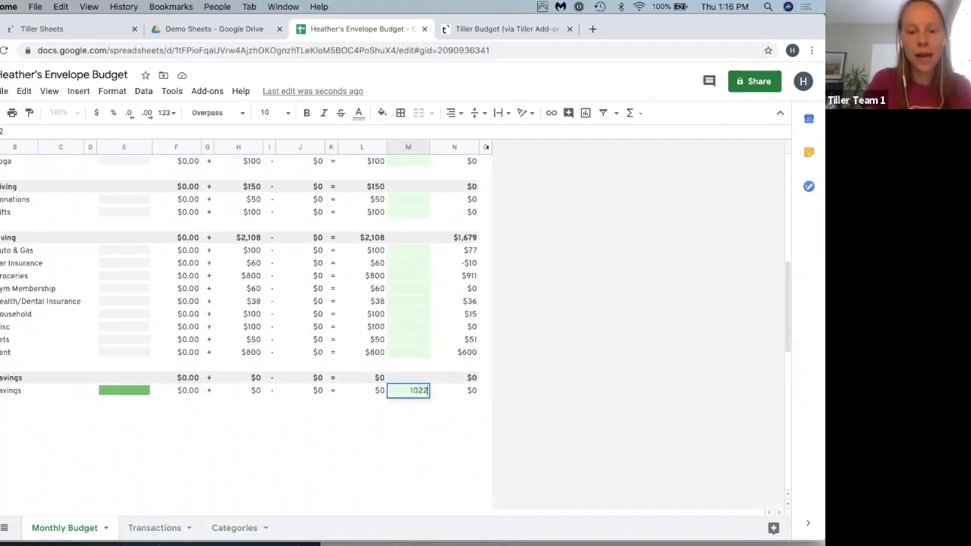
{"action": "key", "text": "Return"}
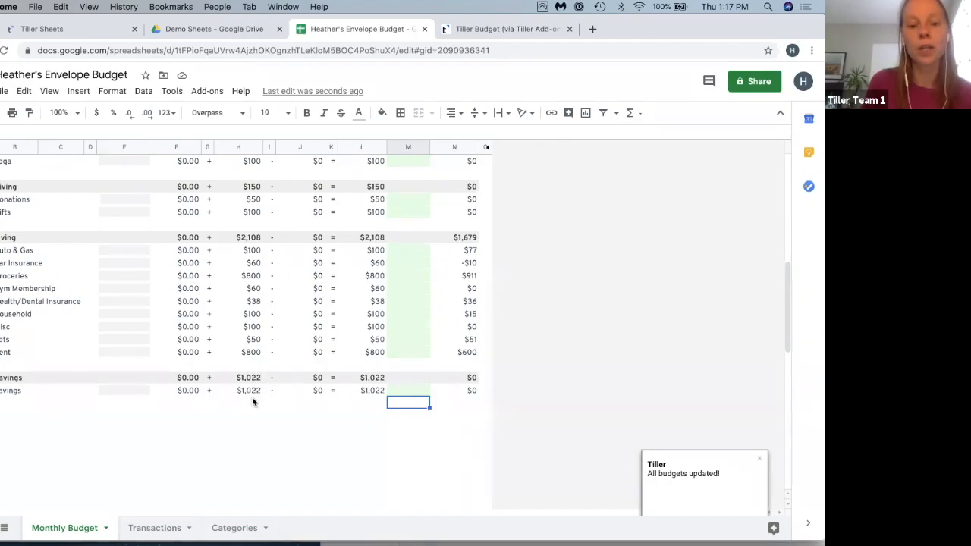
{"action": "scroll", "coordinate": [252, 402], "scroll_direction": "up", "scroll_amount": 15}
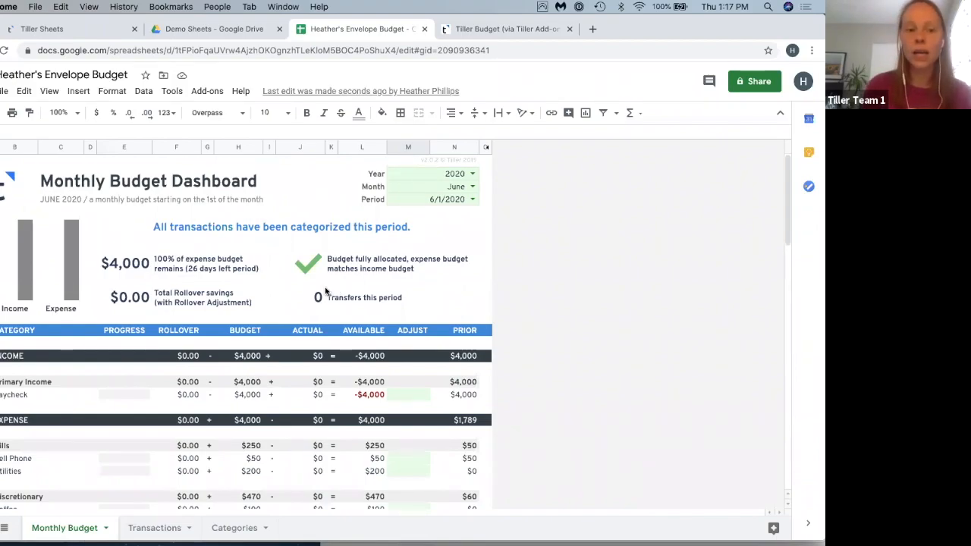
- Check the Transactions sheet, then view the Month choices on the Monthly Budget Dashboard
{"action": "left_click", "coordinate": [146, 530]}
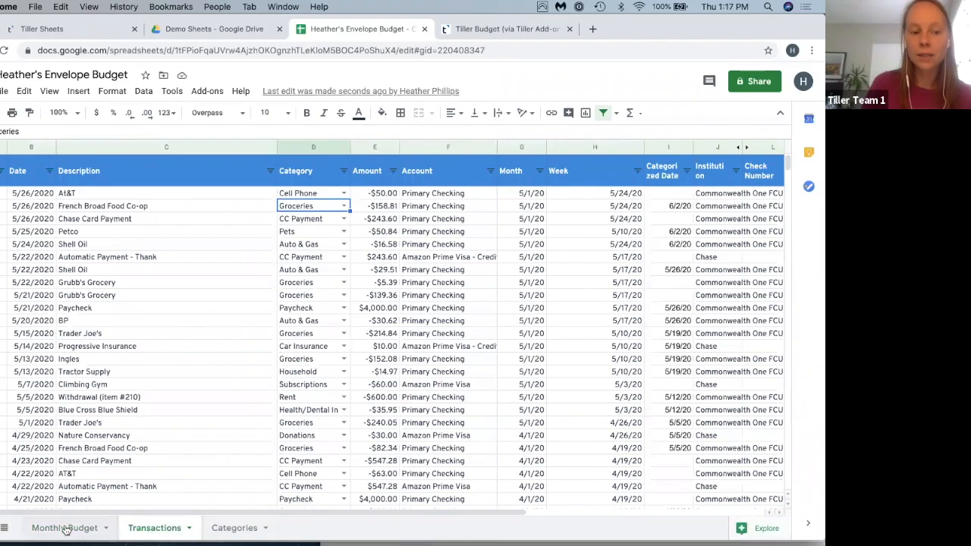
{"action": "left_click", "coordinate": [66, 530]}
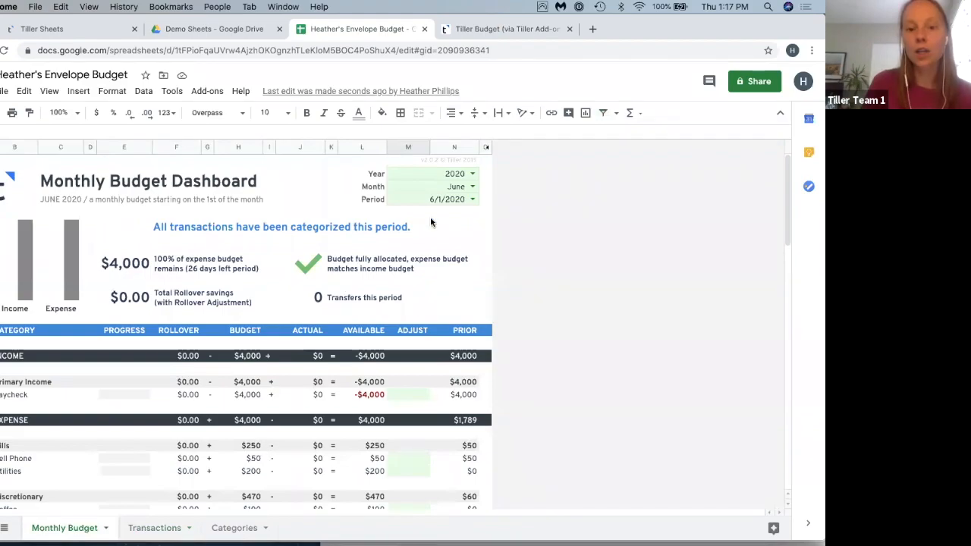
{"action": "left_click", "coordinate": [472, 187]}
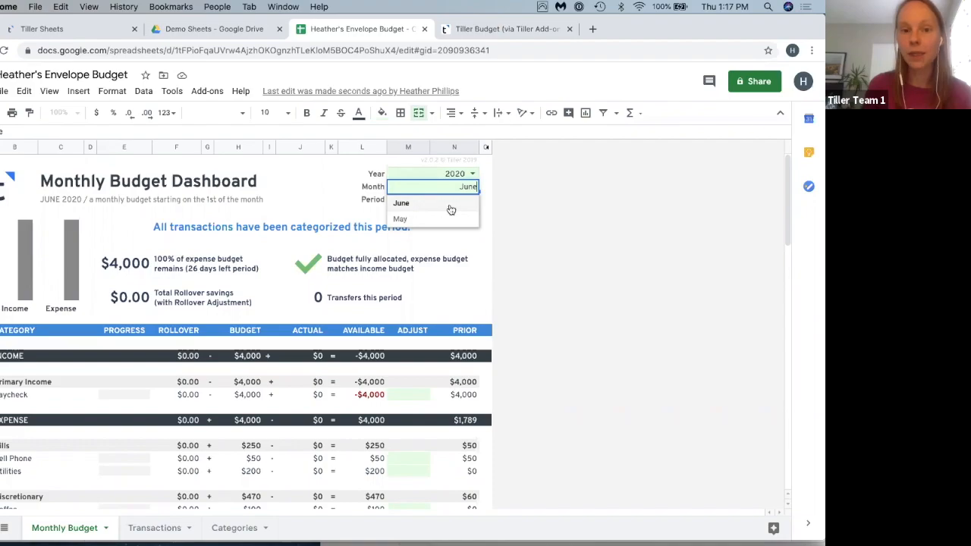
- View Tiller's Envelope Budget commands, then recheck the dashboard's Month choices while keeping June selected
{"action": "left_click", "coordinate": [206, 93]}
{"action": "left_click", "coordinate": [207, 91]}
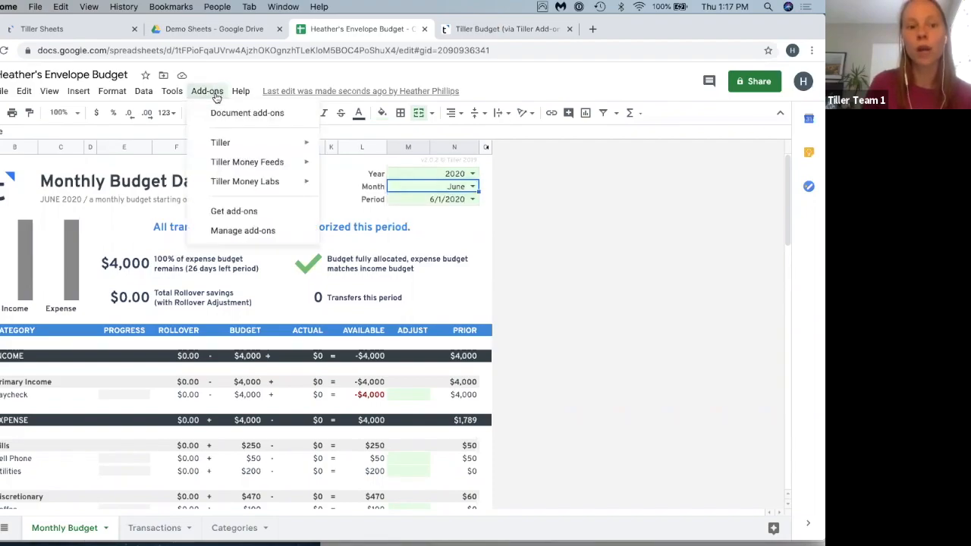
{"action": "mouse_move", "coordinate": [240, 143]}
{"action": "mouse_move", "coordinate": [353, 150]}
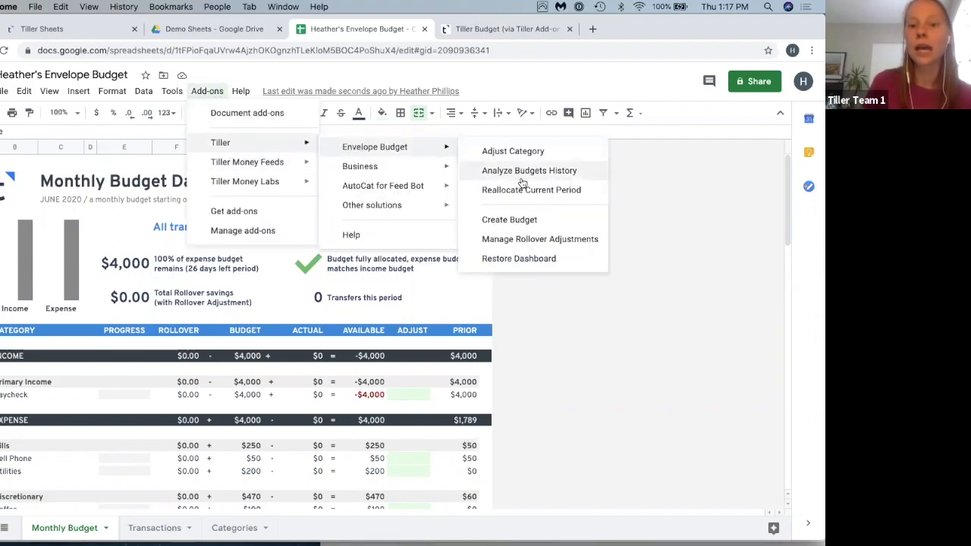
{"action": "left_click", "coordinate": [550, 314]}
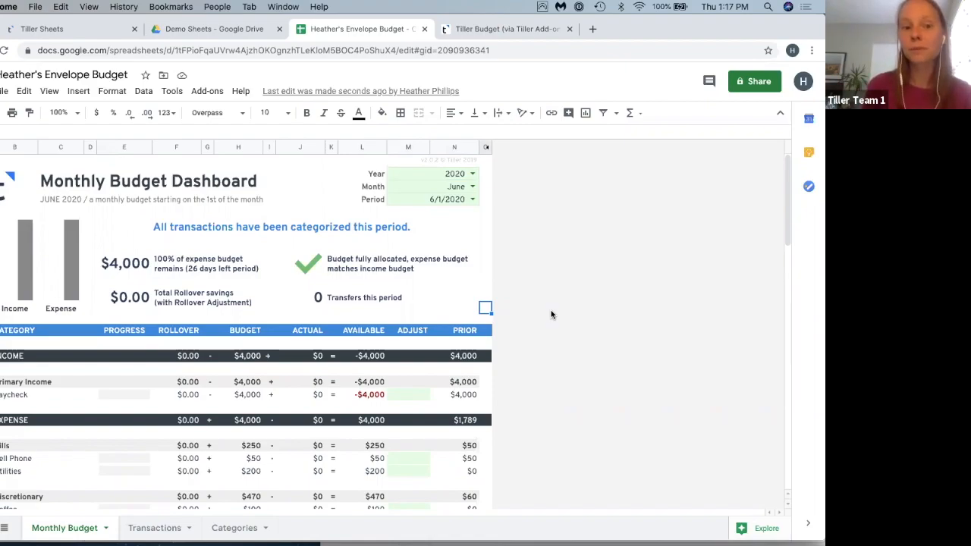
{"action": "left_click", "coordinate": [472, 186]}
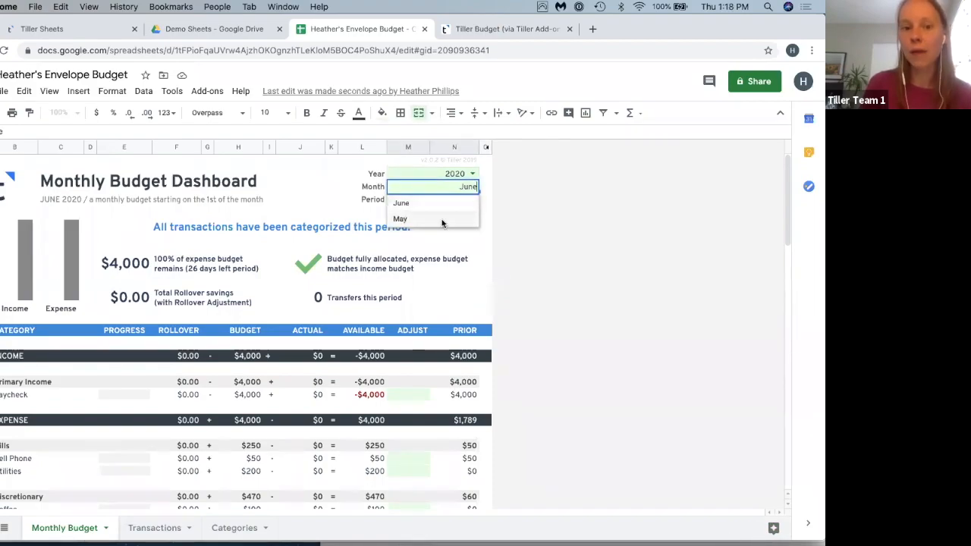
{"action": "left_click", "coordinate": [550, 196]}
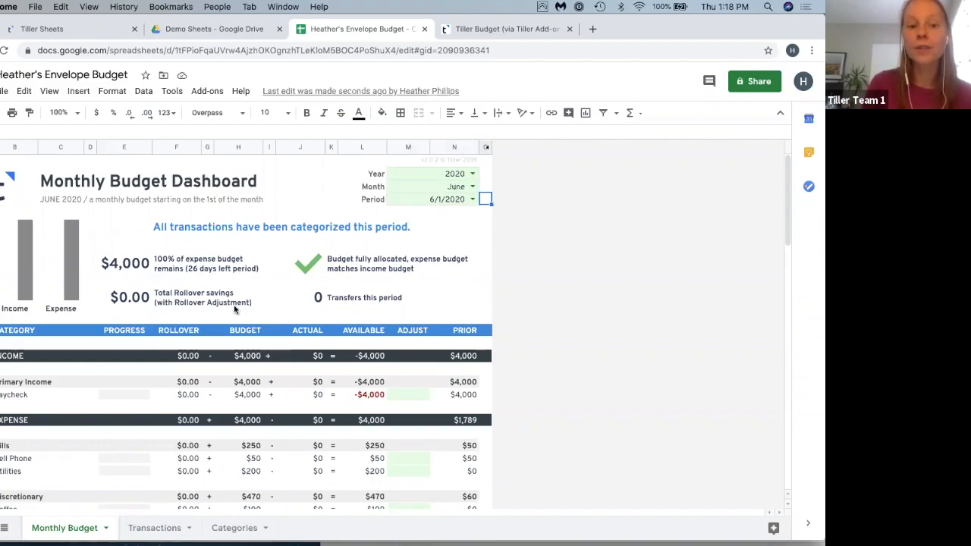
- Review the Monthly Budget category amounts, then examine the Rollover To column on the Categories sheet
{"action": "scroll", "coordinate": [218, 275], "scroll_direction": "down", "scroll_amount": 3}
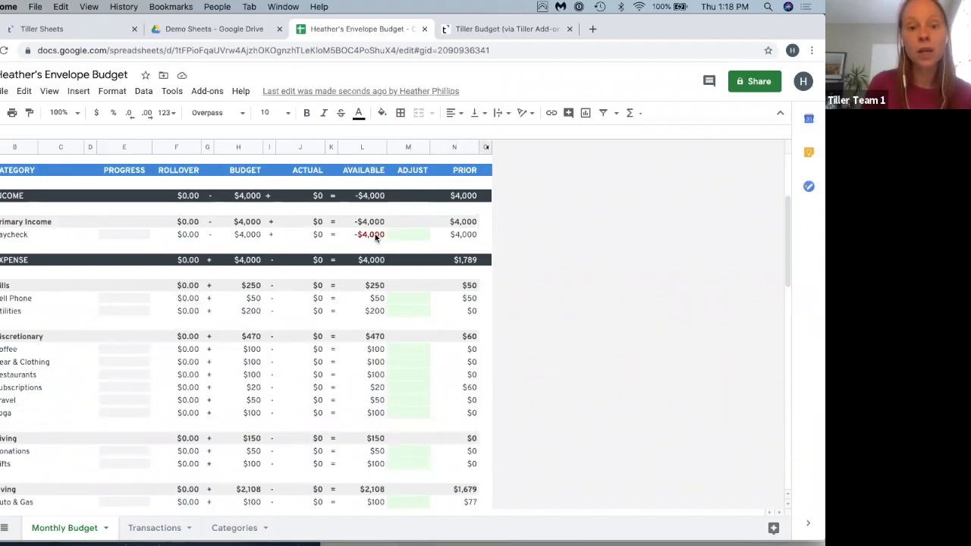
{"action": "left_click", "coordinate": [234, 527]}
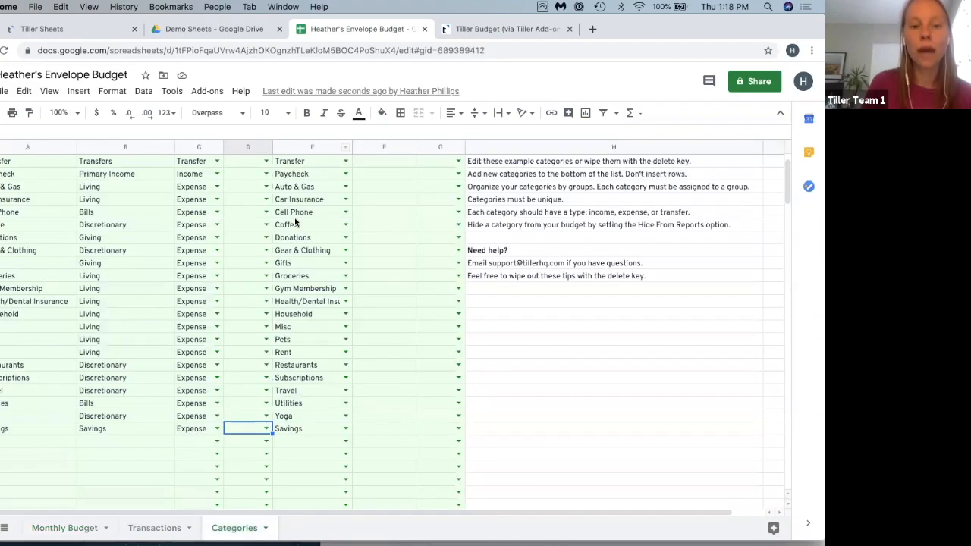
{"action": "left_click", "coordinate": [301, 147]}
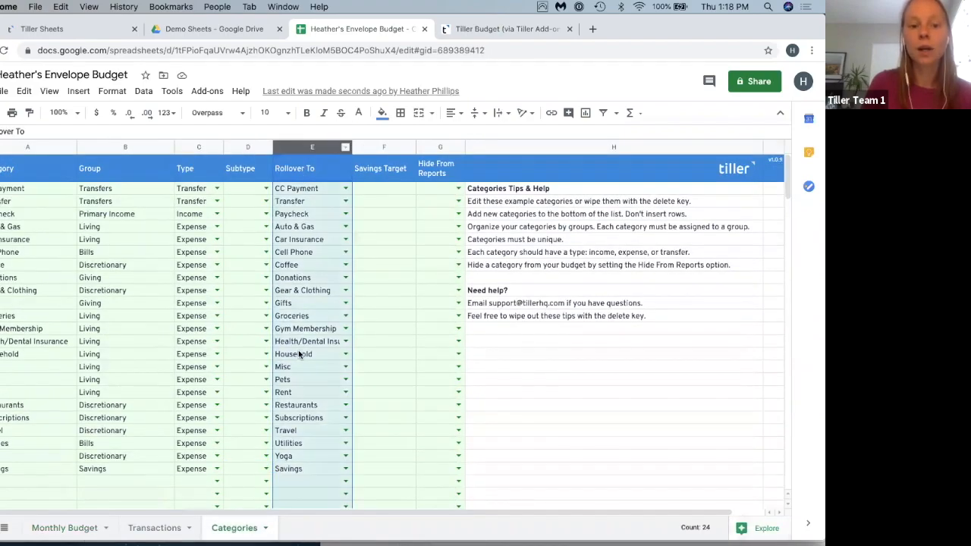
- Return to the Monthly Budget sheet, review the expense categories and select the Adjust cell for Donations
{"action": "left_click", "coordinate": [71, 527]}
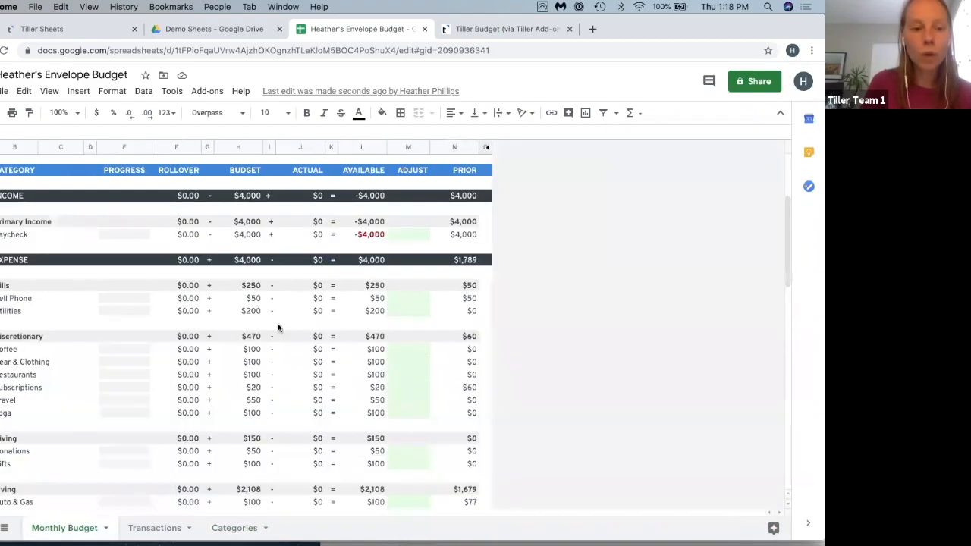
{"action": "scroll", "coordinate": [277, 328], "scroll_direction": "up", "scroll_amount": 2}
{"action": "scroll", "coordinate": [277, 328], "scroll_direction": "down", "scroll_amount": 4}
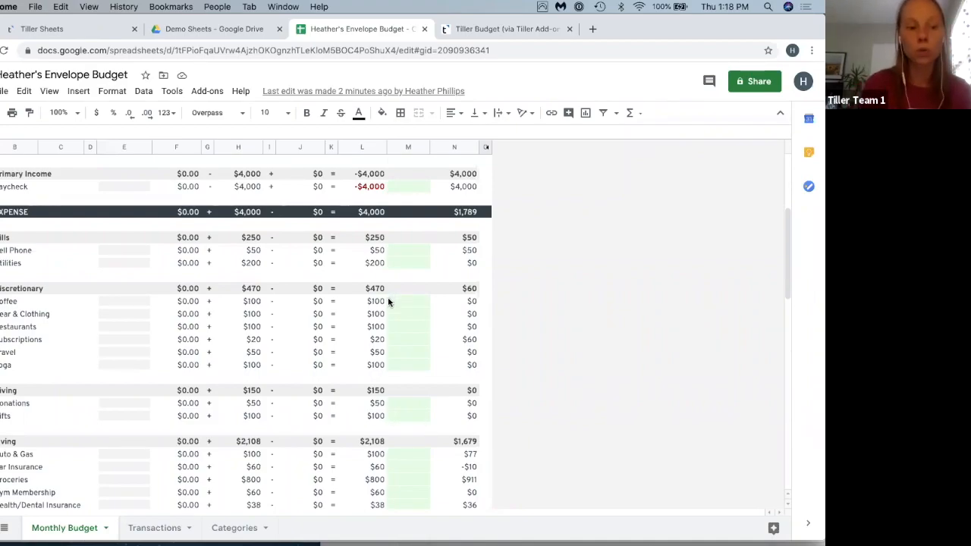
{"action": "scroll", "coordinate": [403, 367], "scroll_direction": "down", "scroll_amount": 2}
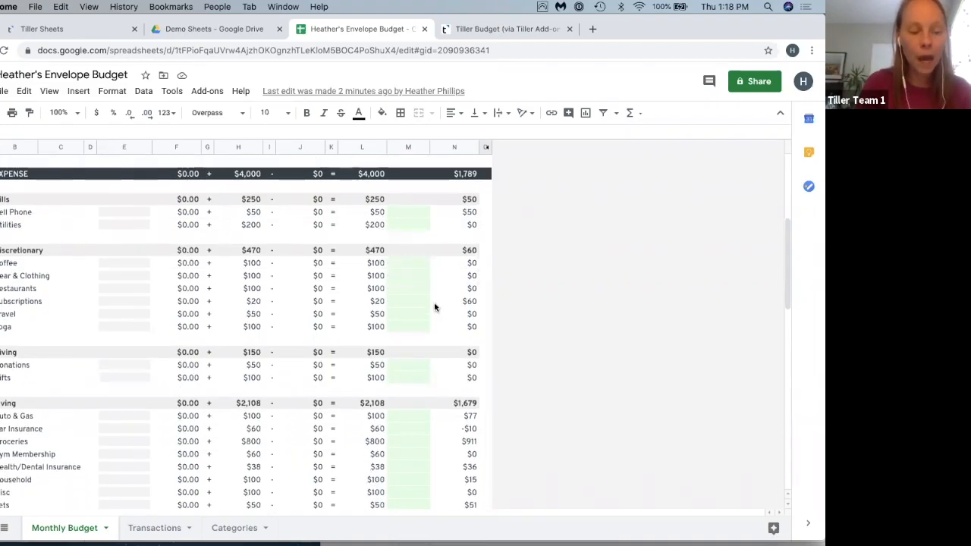
{"action": "left_click", "coordinate": [415, 367]}
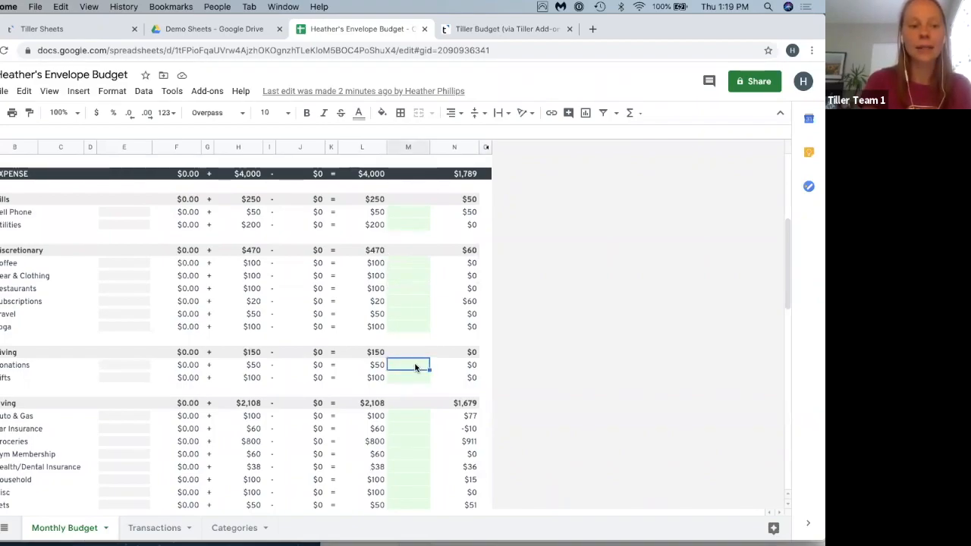
- Enter r=1000 as the Adjust value for Gifts to set its rollover to $1,000
{"action": "key", "text": "Down"}
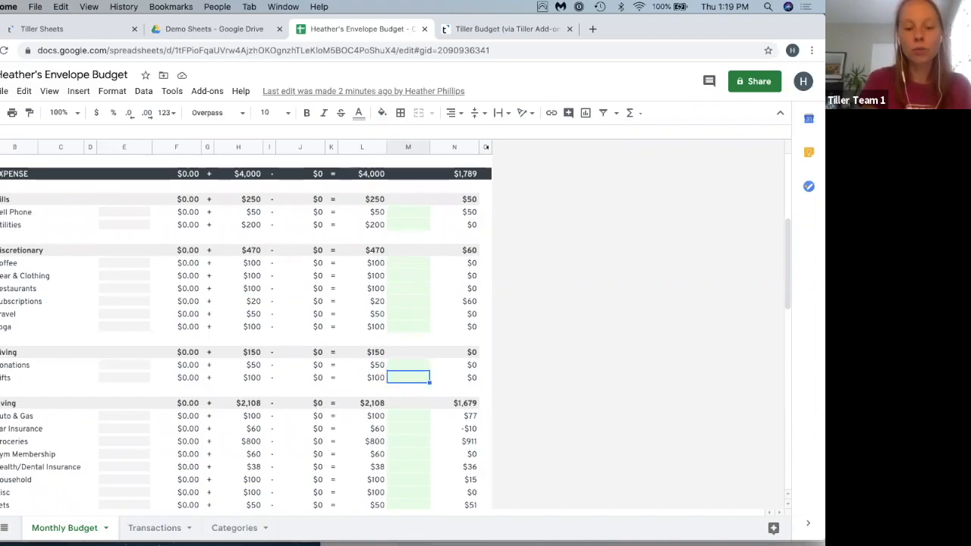
{"action": "key", "text": "Return"}
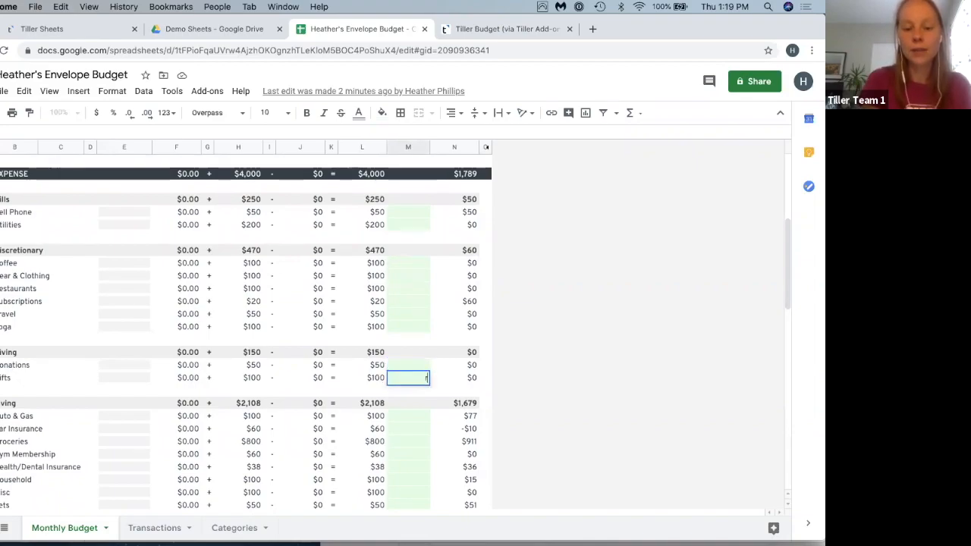
{"action": "type", "text": "r=1000"}
{"action": "key", "text": "Return"}
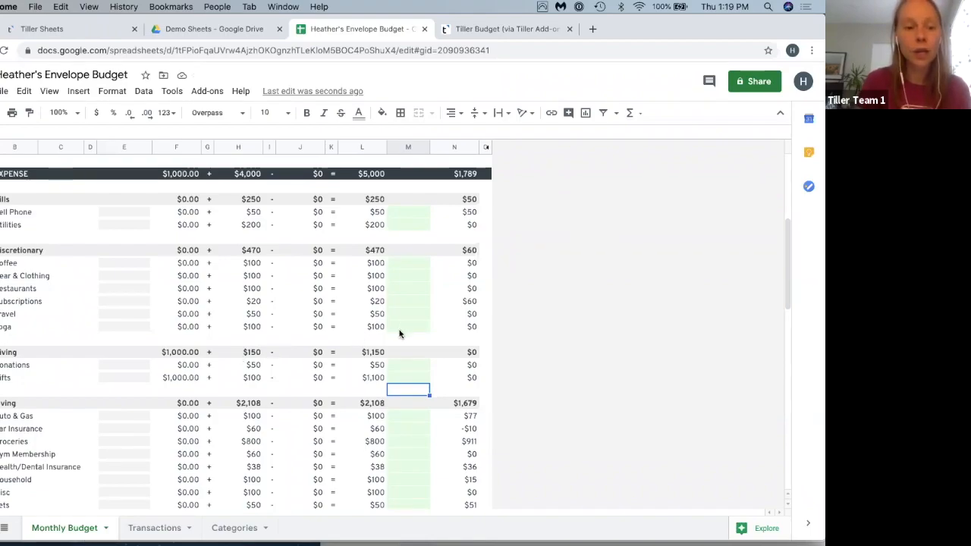
- Review the Rollover column across the expense categories and compare it with the Total Rollover savings on the dashboard
{"action": "scroll", "coordinate": [401, 327], "scroll_direction": "down", "scroll_amount": 5}
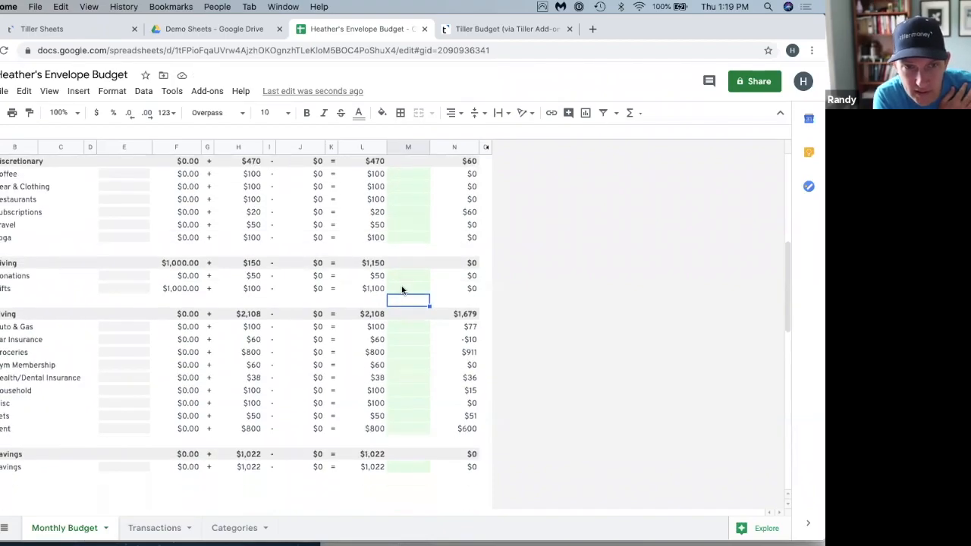
{"action": "scroll", "coordinate": [402, 290], "scroll_direction": "up", "scroll_amount": 10}
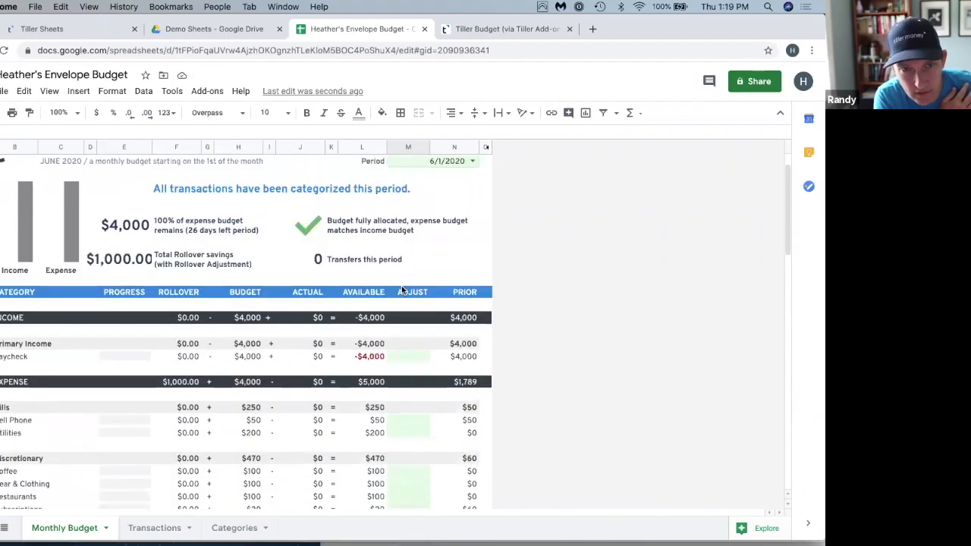
{"action": "left_click", "coordinate": [176, 146]}
{"action": "scroll", "coordinate": [180, 431], "scroll_direction": "down", "scroll_amount": 1}
{"action": "scroll", "coordinate": [180, 433], "scroll_direction": "down", "scroll_amount": 1}
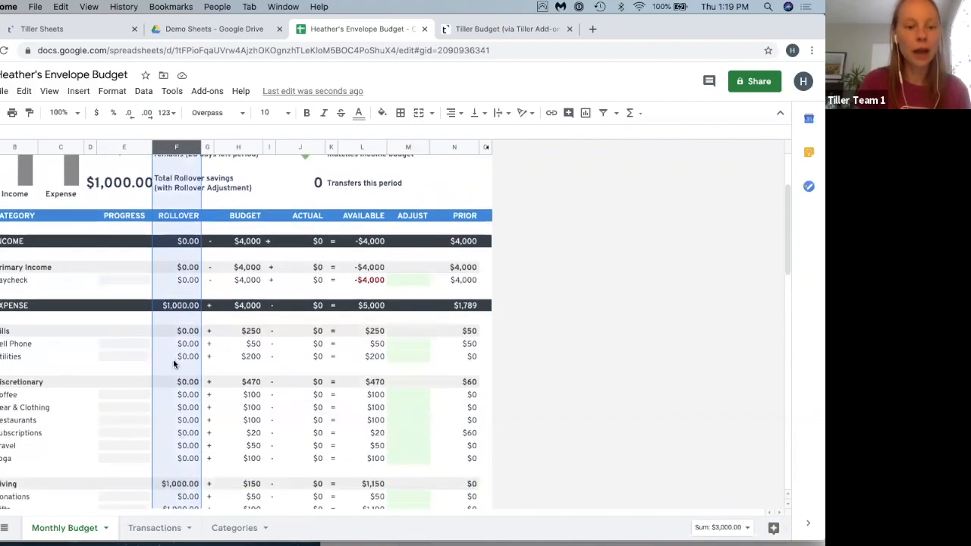
{"action": "scroll", "coordinate": [173, 359], "scroll_direction": "down", "scroll_amount": 3}
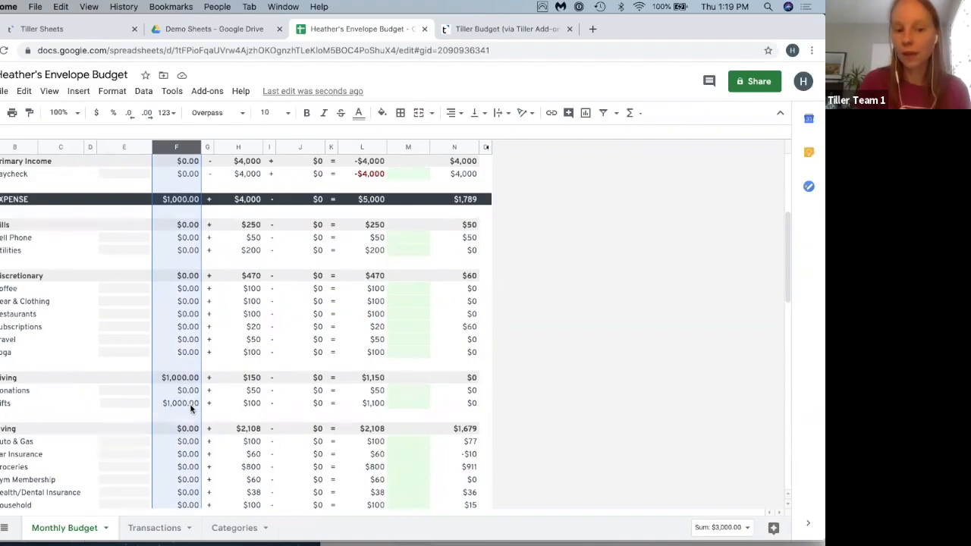
{"action": "scroll", "coordinate": [190, 410], "scroll_direction": "up", "scroll_amount": 1}
{"action": "scroll", "coordinate": [191, 410], "scroll_direction": "up", "scroll_amount": 3}
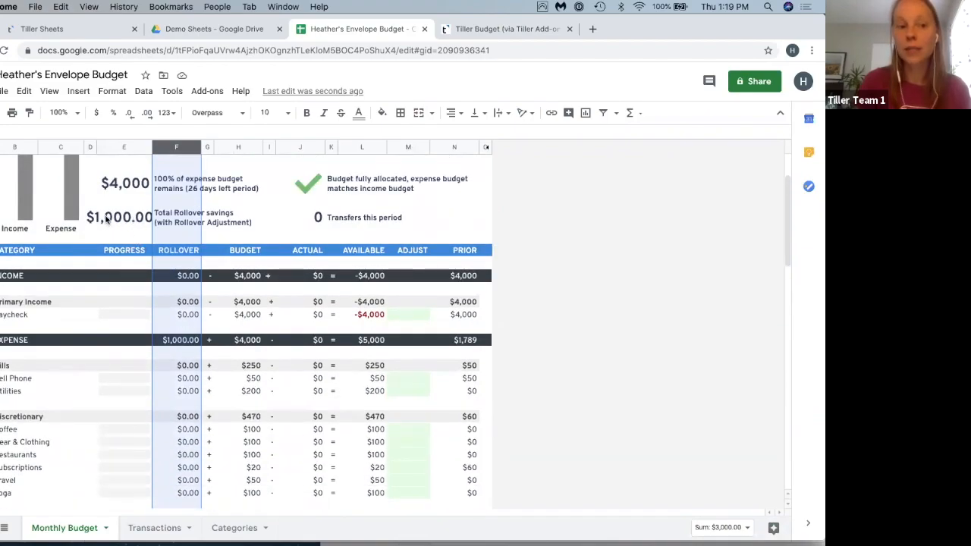
{"action": "scroll", "coordinate": [156, 347], "scroll_direction": "down", "scroll_amount": 4}
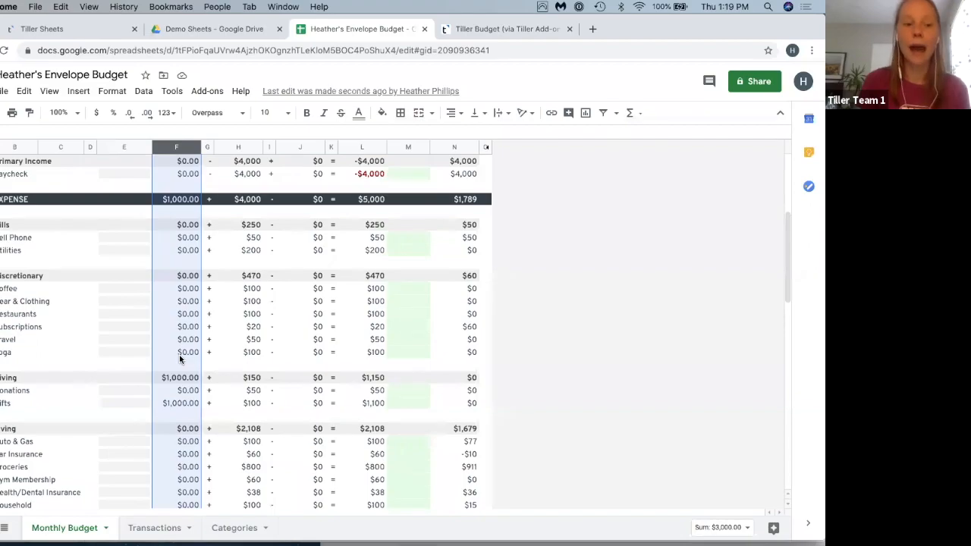
- Reduce the Coffee budget by $20 with the adjustment b-20, then check the dashboard's income allocation status
{"action": "left_click", "coordinate": [409, 404]}
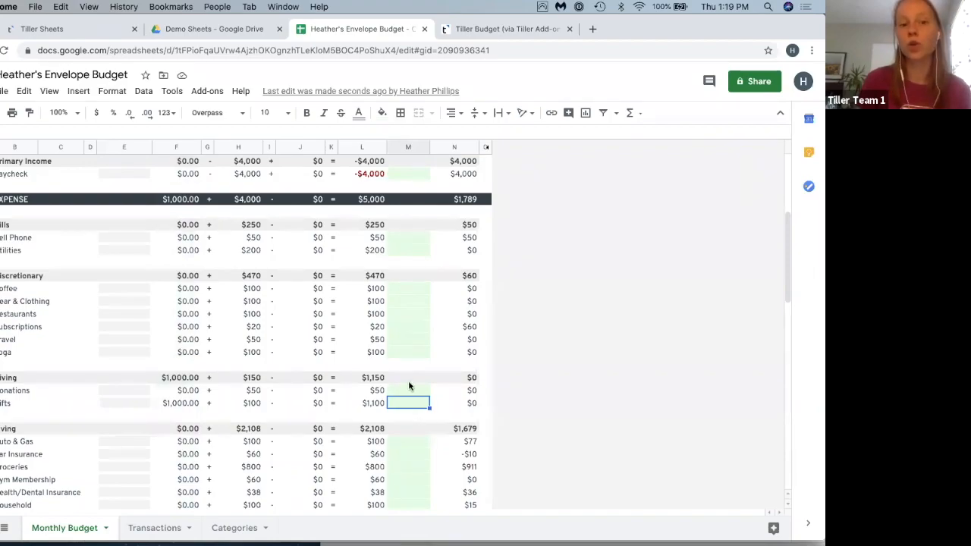
{"action": "left_click", "coordinate": [401, 288]}
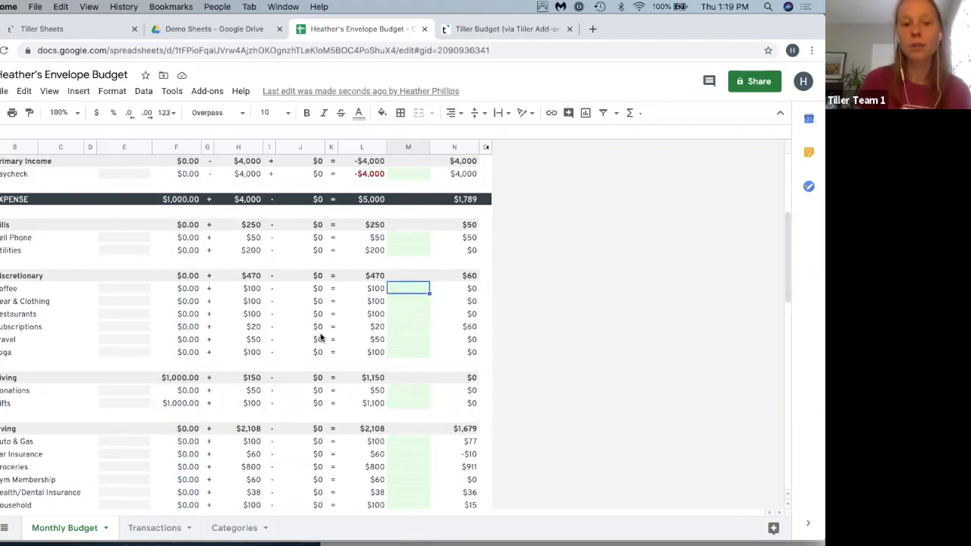
{"action": "scroll", "coordinate": [320, 338], "scroll_direction": "up", "scroll_amount": 1}
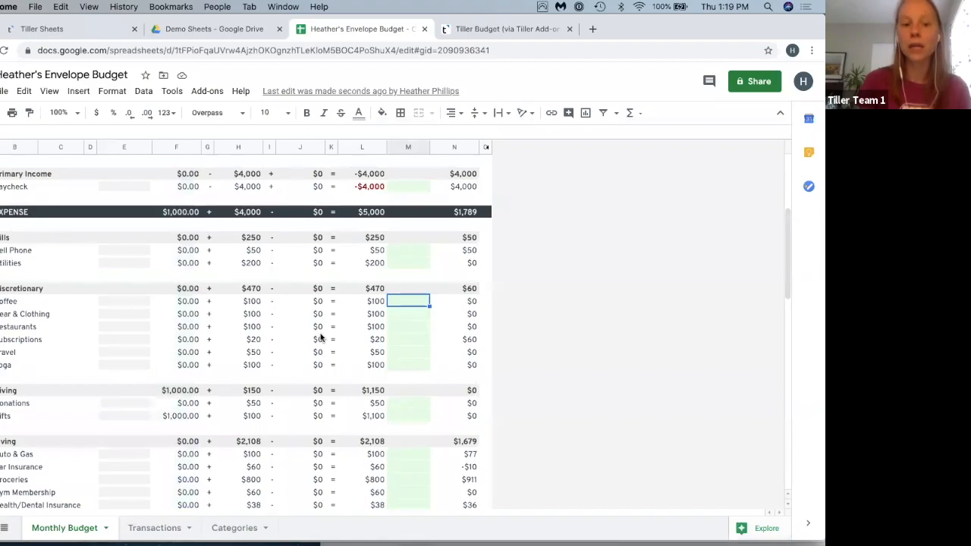
{"action": "type", "text": "6"}
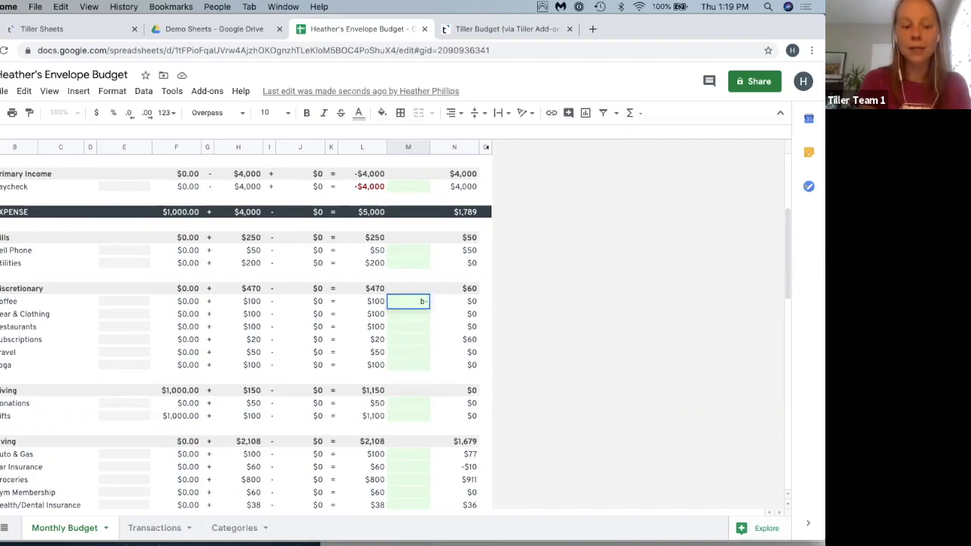
{"action": "type", "text": "-20"}
{"action": "key", "text": "Return"}
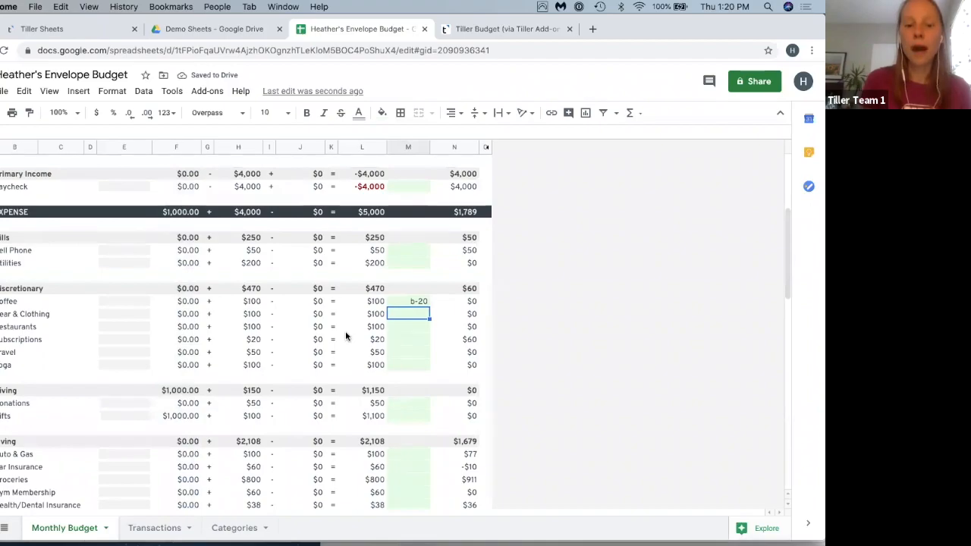
{"action": "scroll", "coordinate": [345, 331], "scroll_direction": "up", "scroll_amount": 4}
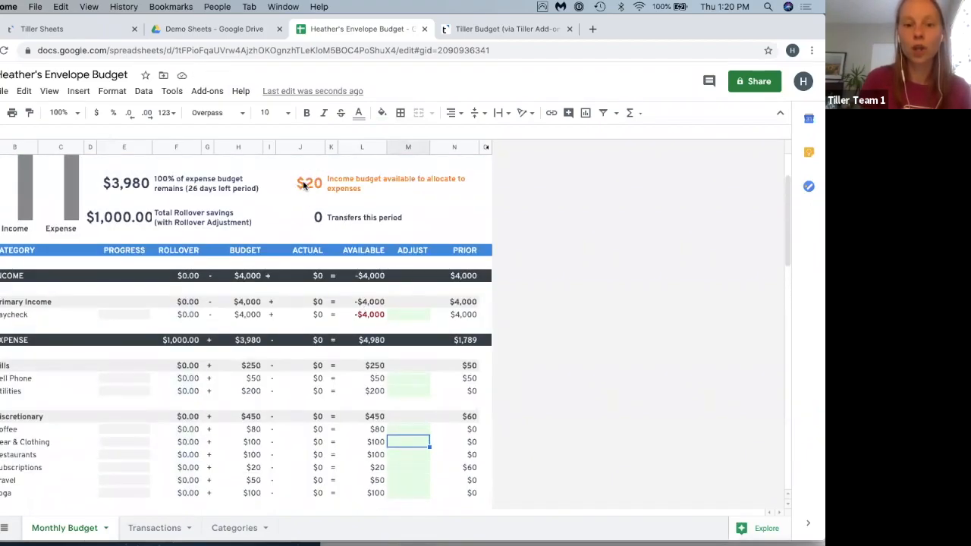
{"action": "scroll", "coordinate": [306, 325], "scroll_direction": "down", "scroll_amount": 3}
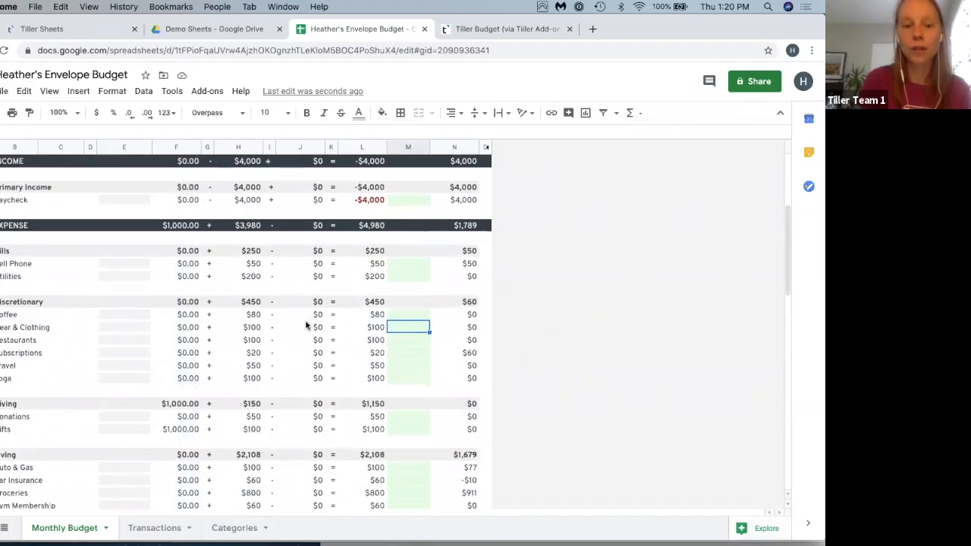
{"action": "scroll", "coordinate": [310, 325], "scroll_direction": "up", "scroll_amount": 3}
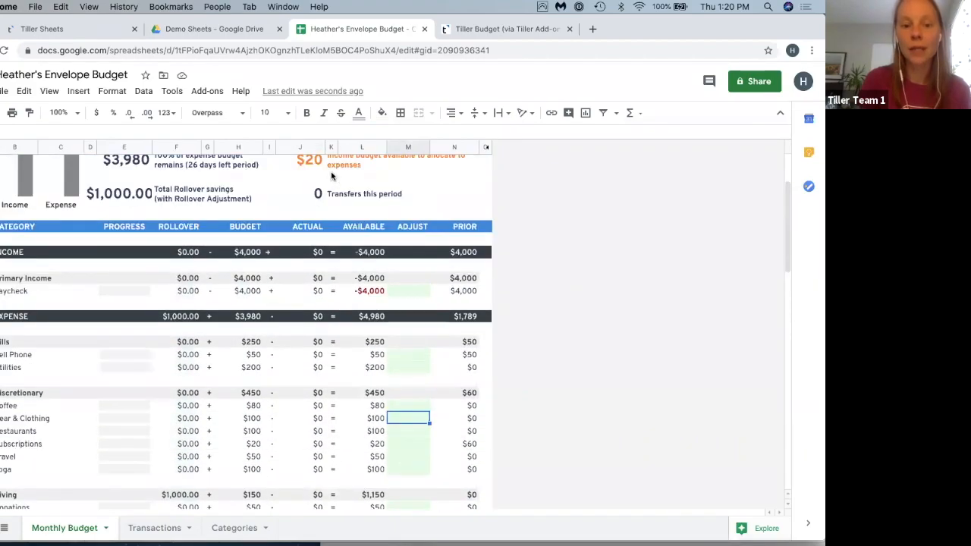
- Increase the Restaurants budget by $20 with the adjustment b+20, then check the dashboard's allocation status
{"action": "scroll", "coordinate": [357, 310], "scroll_direction": "down", "scroll_amount": 3}
{"action": "left_click", "coordinate": [402, 343]}
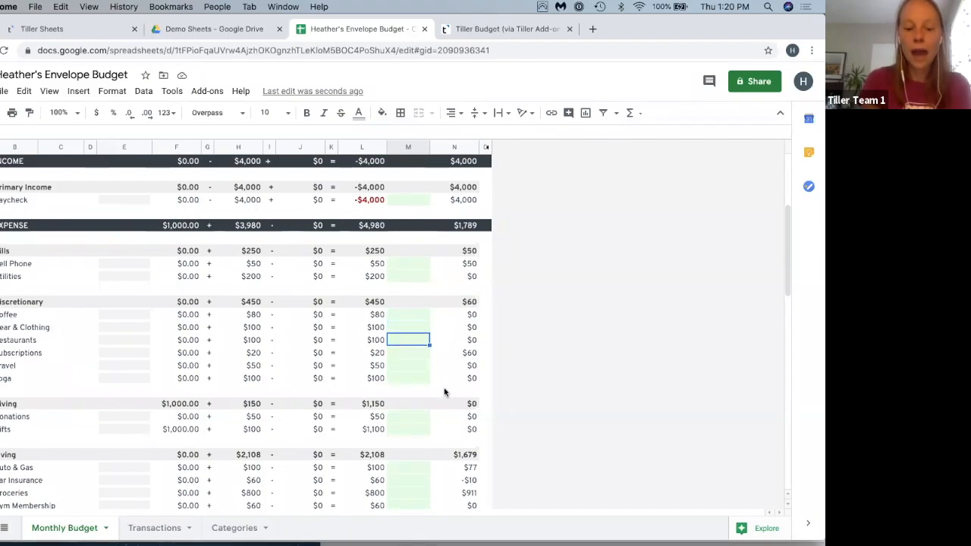
{"action": "type", "text": "b+"}
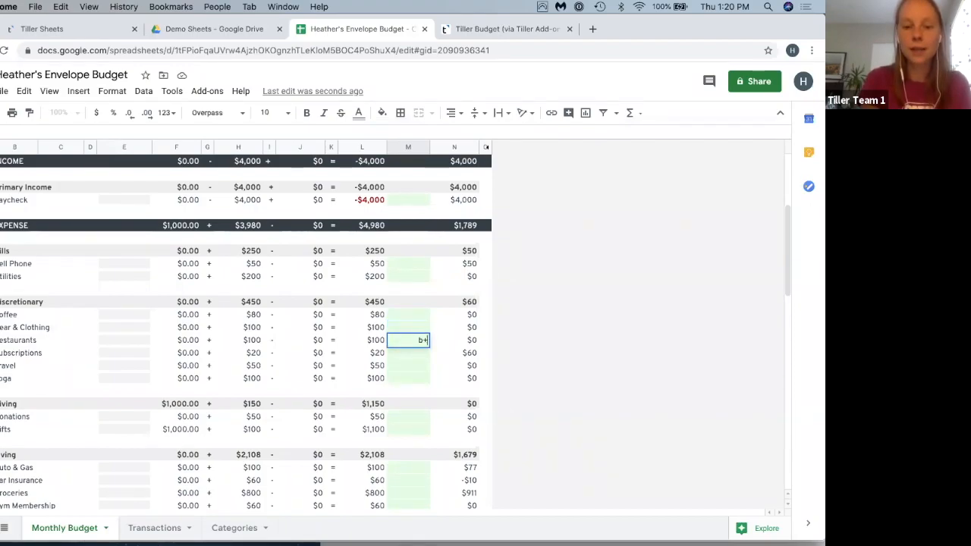
{"action": "type", "text": "20"}
{"action": "key", "text": "Return"}
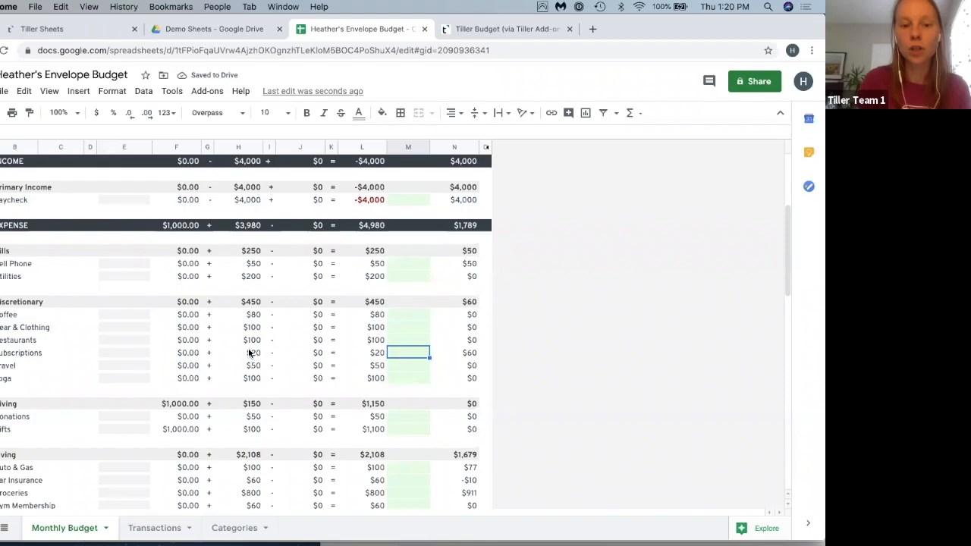
{"action": "scroll", "coordinate": [251, 351], "scroll_direction": "up", "scroll_amount": 4}
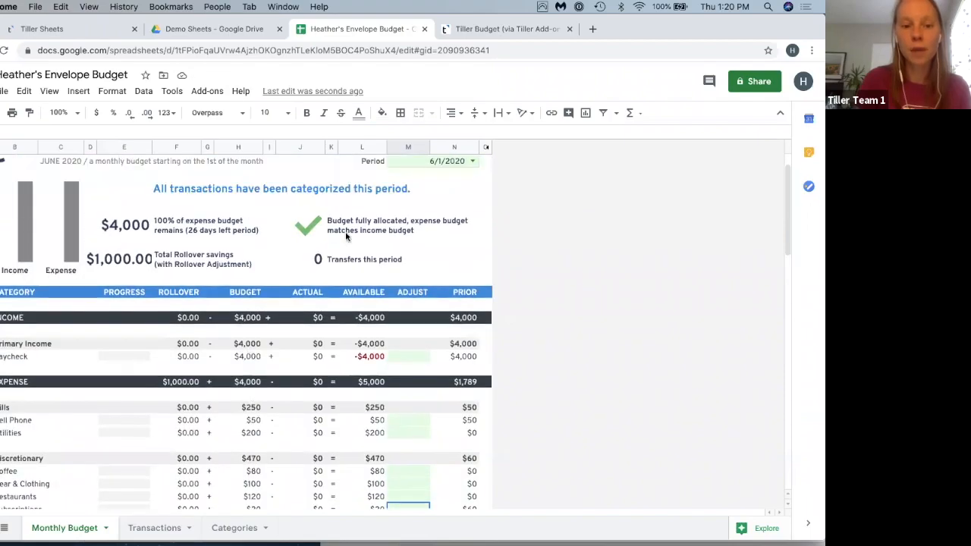
{"action": "scroll", "coordinate": [219, 373], "scroll_direction": "up", "scroll_amount": 1}
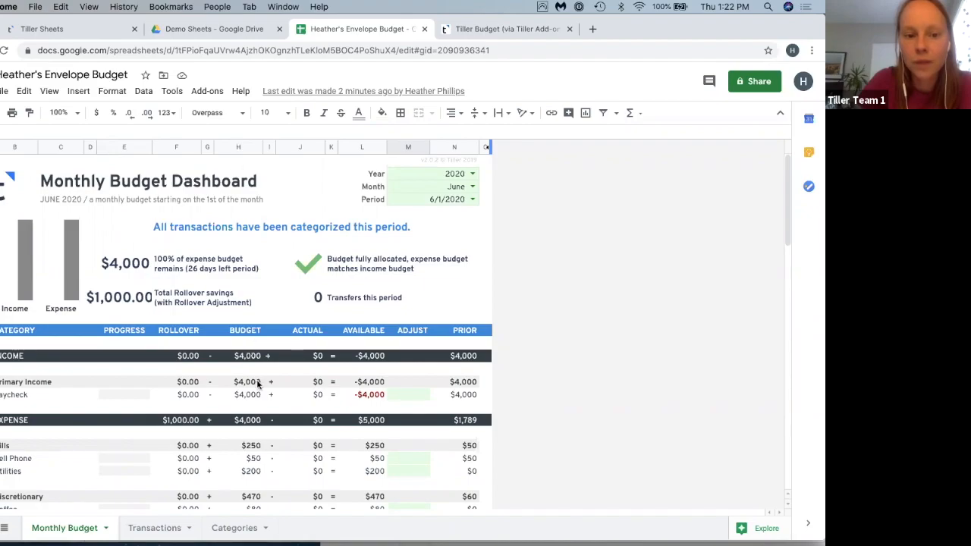
- Highlight the Budget column on the Monthly Budget sheet and review its income and expense amounts
{"action": "left_click", "coordinate": [229, 146]}
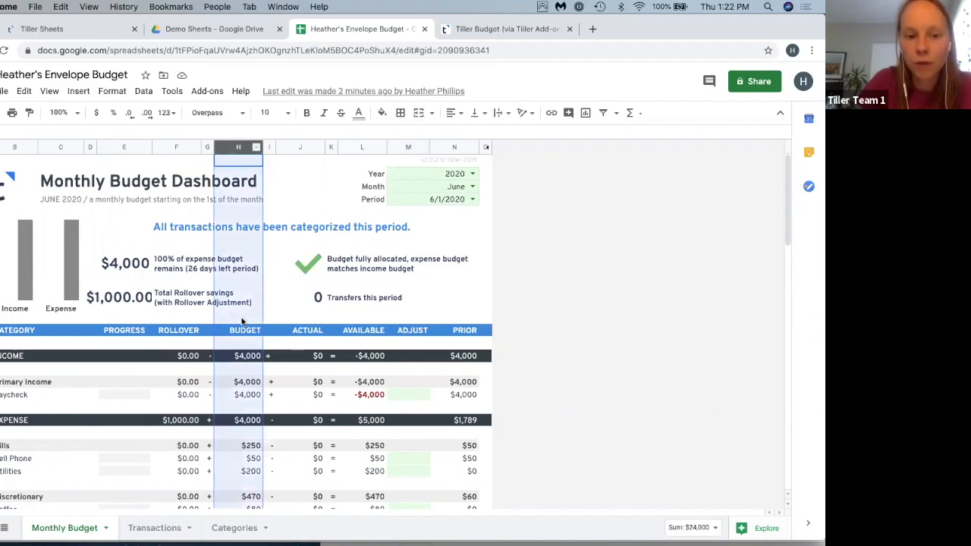
{"action": "scroll", "coordinate": [247, 387], "scroll_direction": "down", "scroll_amount": 2}
{"action": "scroll", "coordinate": [249, 385], "scroll_direction": "up", "scroll_amount": 2}
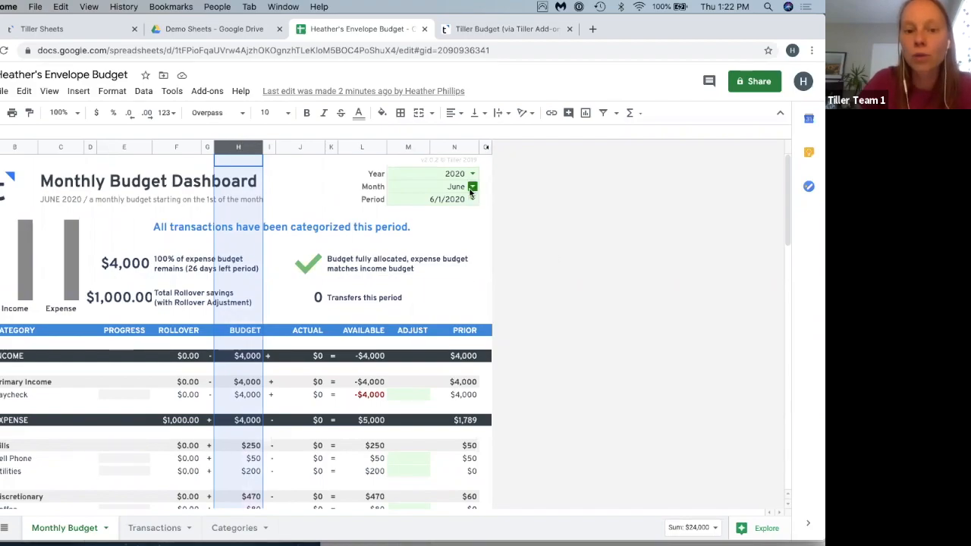
{"action": "scroll", "coordinate": [250, 328], "scroll_direction": "down", "scroll_amount": 3}
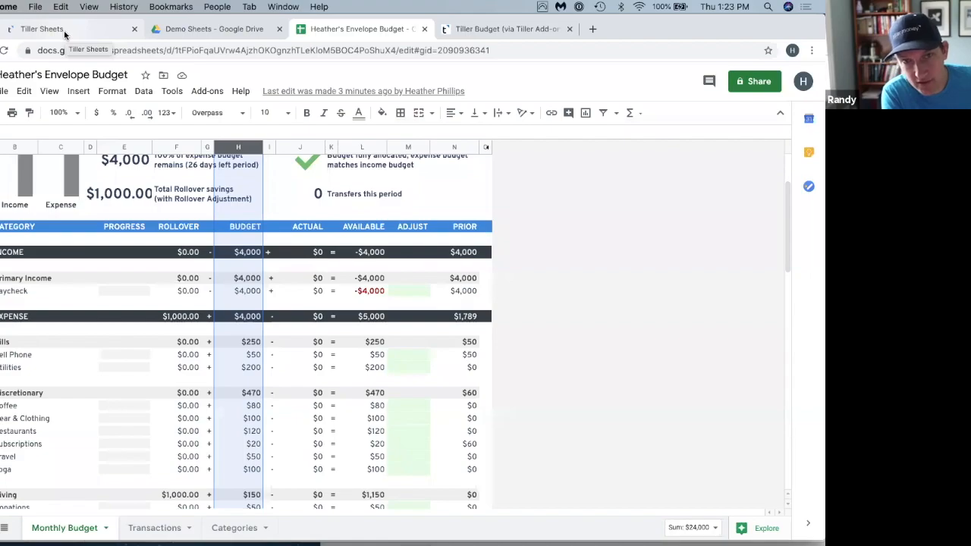
- Launch the Tiller Money Labs add-on and view its Utilities tools, including the Migration Helper
{"action": "left_click", "coordinate": [196, 92]}
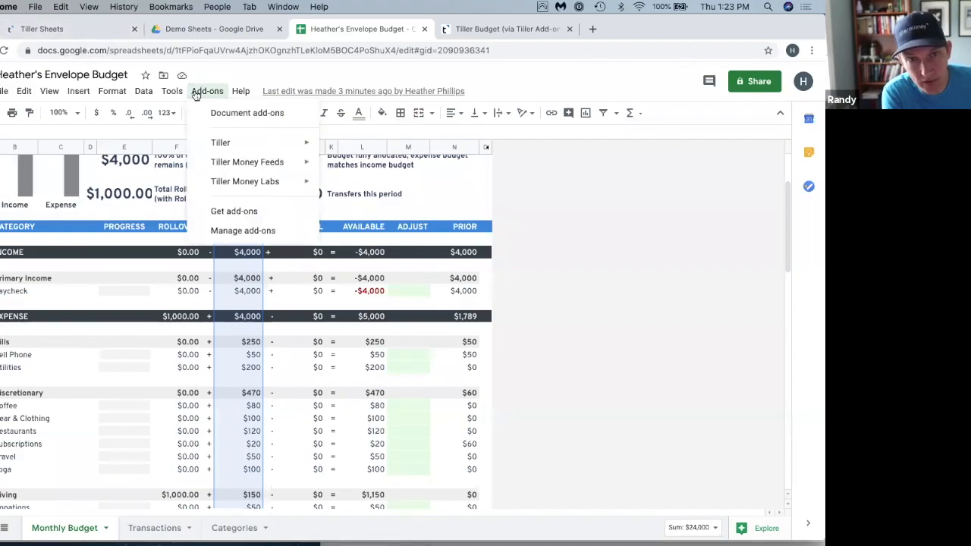
{"action": "mouse_move", "coordinate": [243, 181]}
{"action": "left_click", "coordinate": [354, 187]}
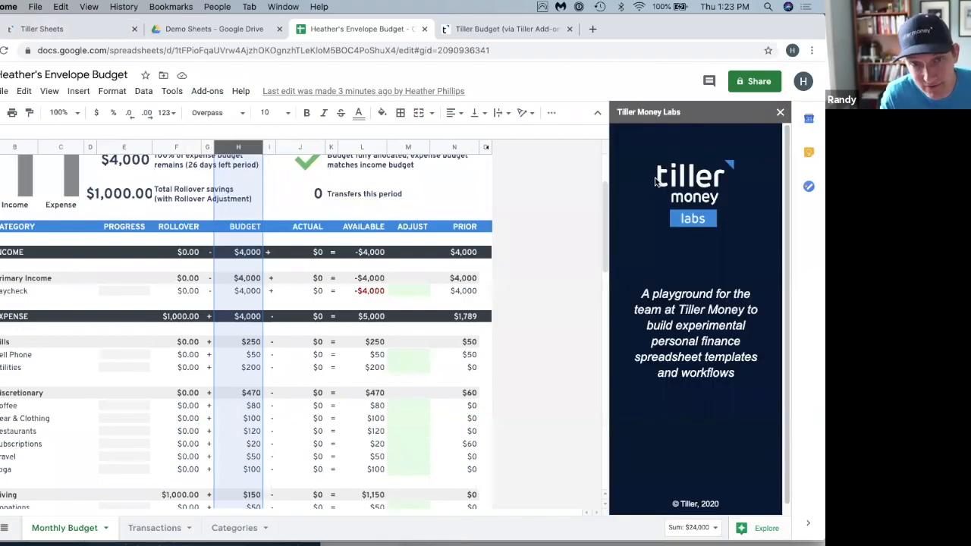
{"action": "left_click", "coordinate": [656, 393]}
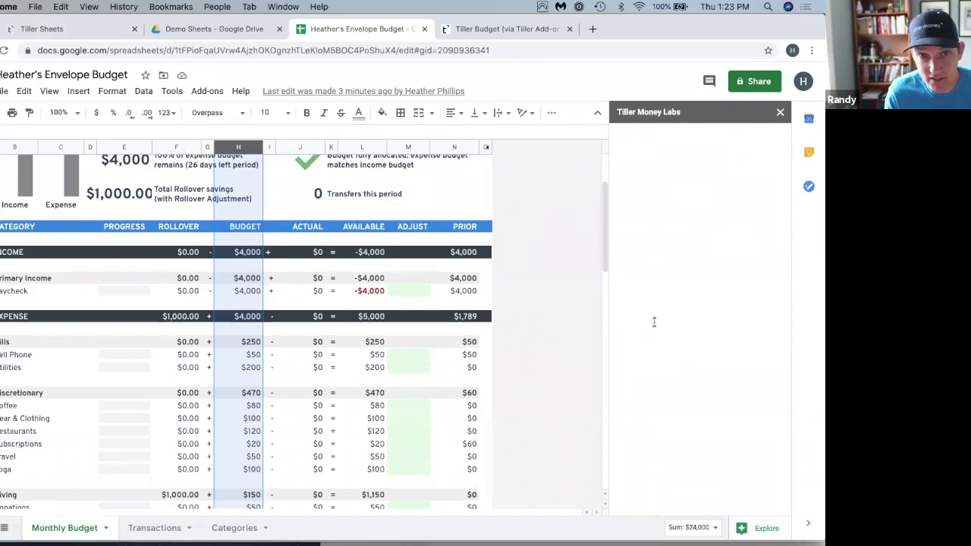
{"action": "scroll", "coordinate": [652, 311], "scroll_direction": "down", "scroll_amount": 5}
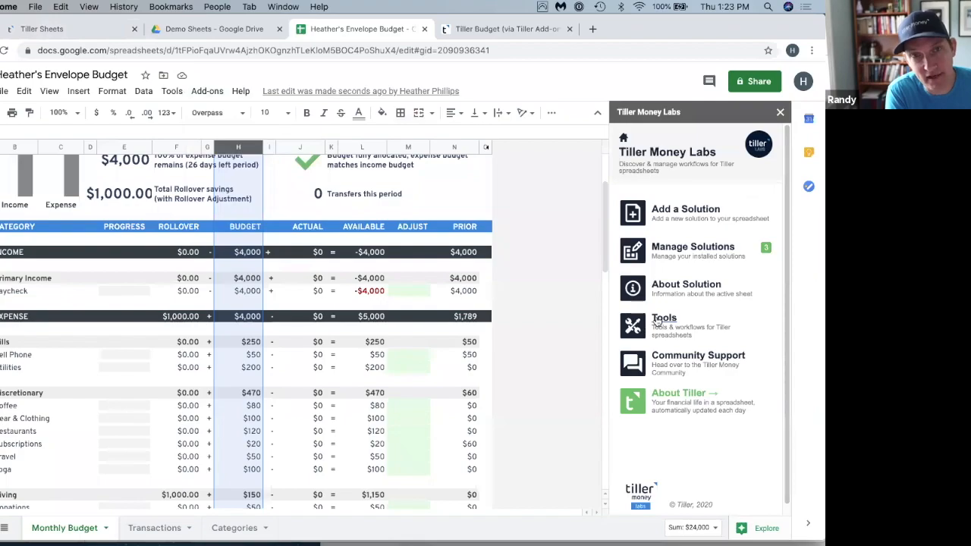
{"action": "left_click", "coordinate": [656, 323]}
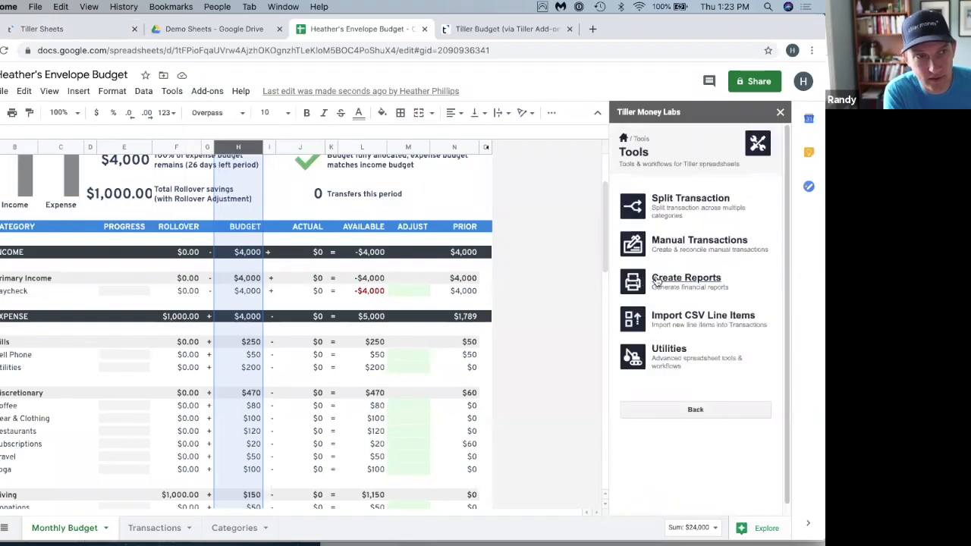
{"action": "left_click", "coordinate": [657, 349]}
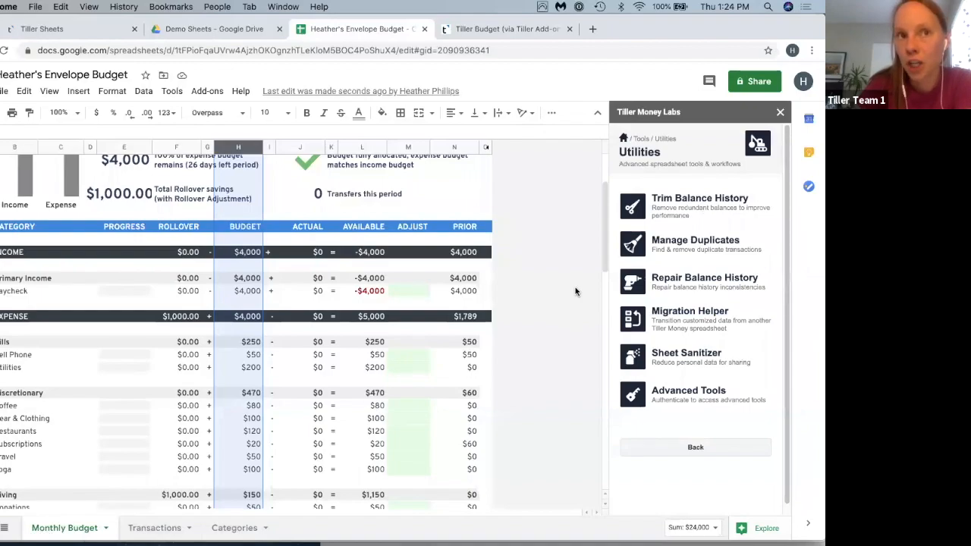
- Switch to the Tiller Sheets console, open the Foundation Template spreadsheet and show its Categories sheet
{"action": "left_click", "coordinate": [224, 531]}
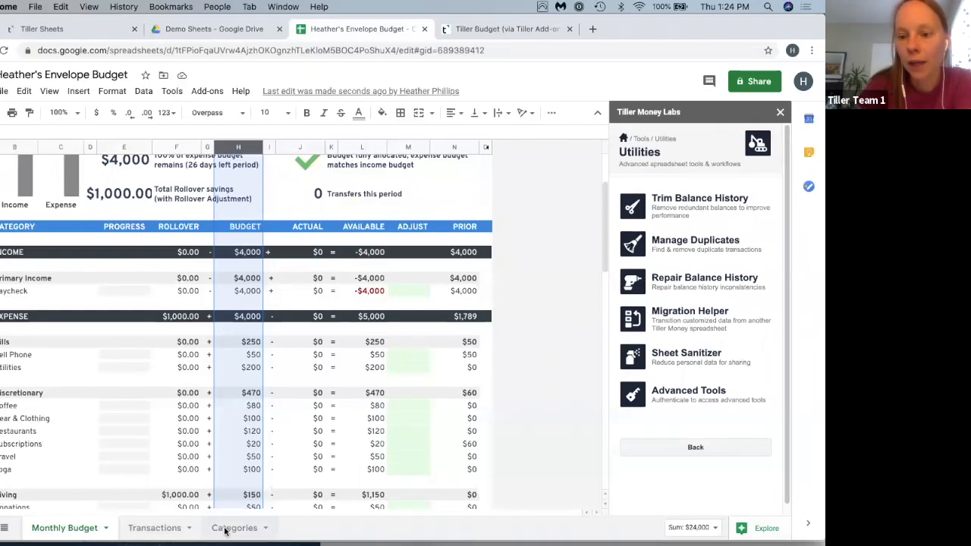
{"action": "left_click", "coordinate": [42, 29]}
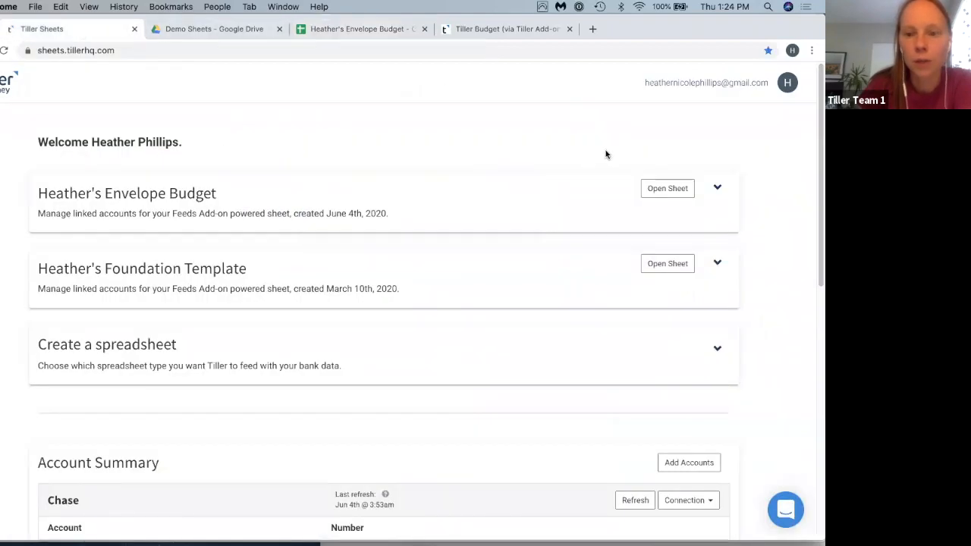
{"action": "left_click", "coordinate": [650, 265]}
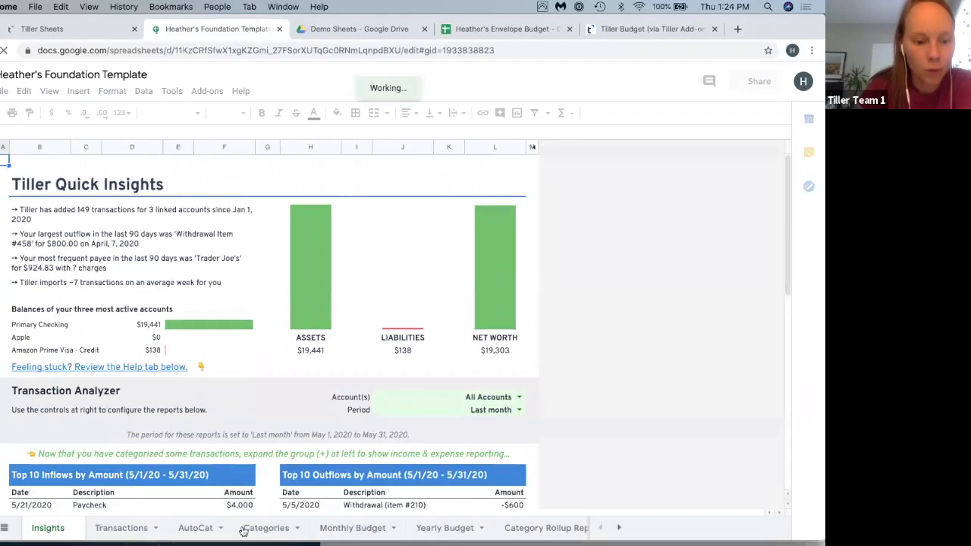
{"action": "left_click", "coordinate": [249, 528]}
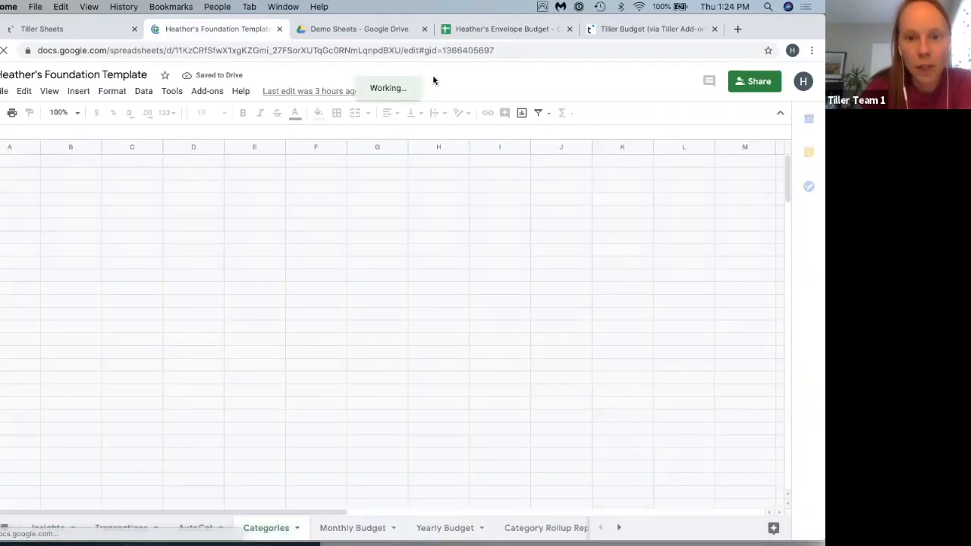
- Highlight the Jan 2020 budget column on the Foundation Template's Categories sheet, then switch back to the envelope budget spreadsheet
{"action": "left_click", "coordinate": [302, 146]}
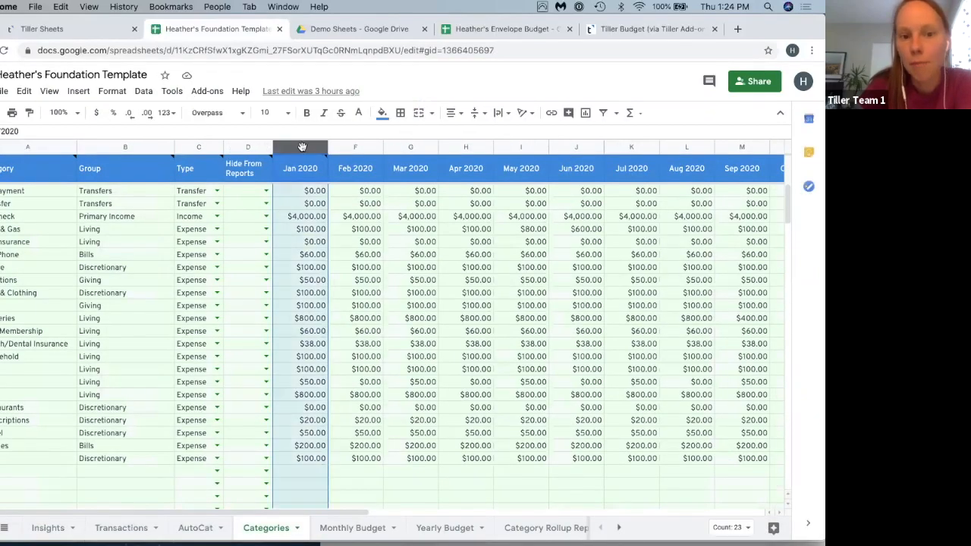
{"action": "left_click", "coordinate": [486, 29]}
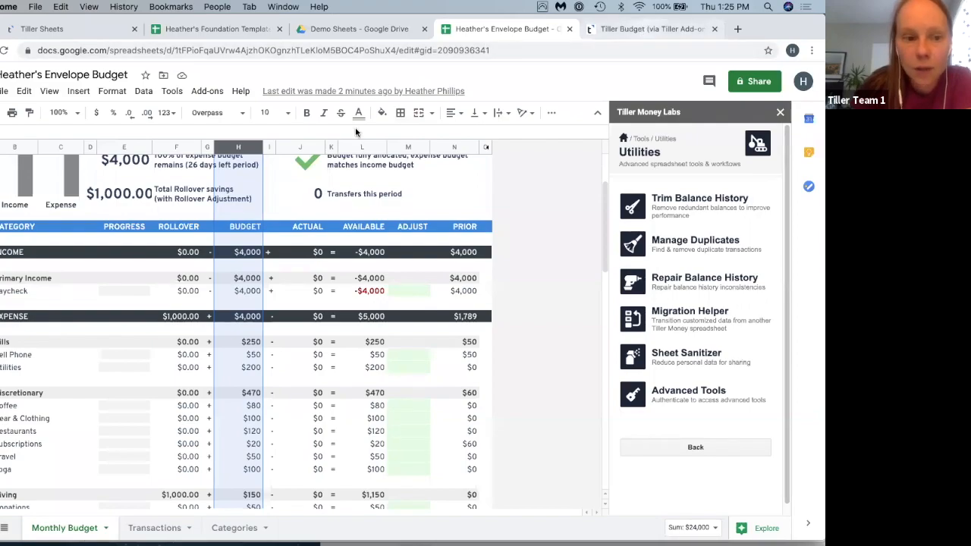
- Open the Tiller Budget Comprehensive Guide and go to Key Workflows under Monitoring and Managing Your Budget
{"action": "left_click", "coordinate": [644, 28]}
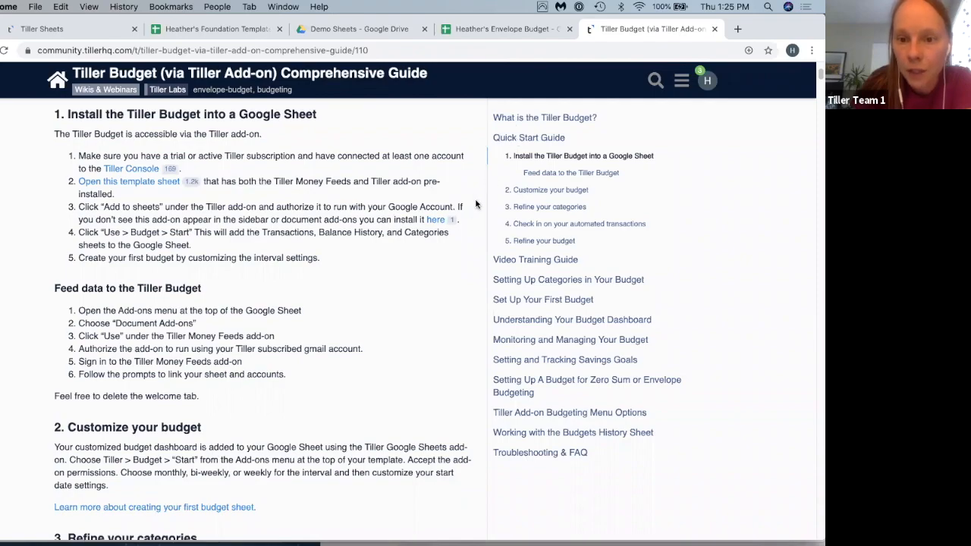
{"action": "scroll", "coordinate": [473, 286], "scroll_direction": "down", "scroll_amount": 1}
{"action": "scroll", "coordinate": [472, 285], "scroll_direction": "down", "scroll_amount": 2}
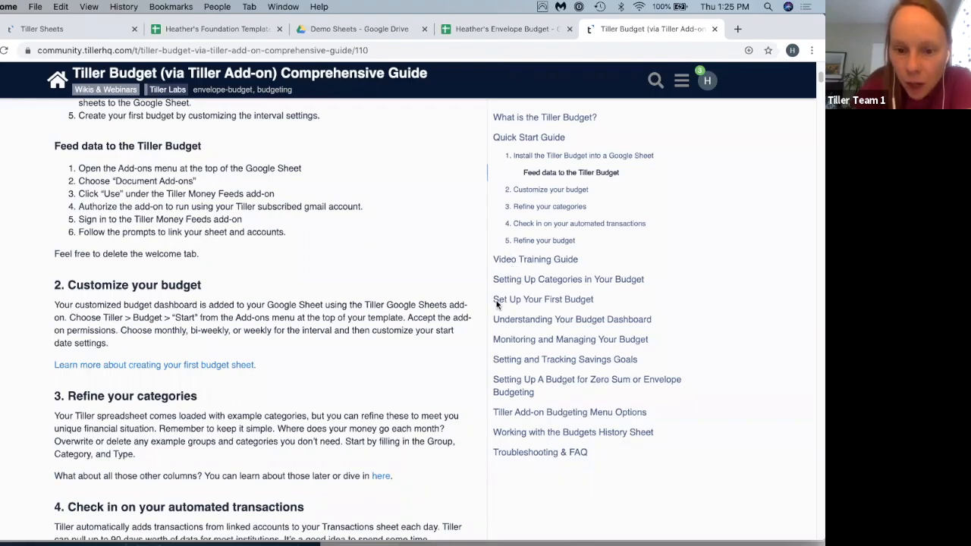
{"action": "scroll", "coordinate": [510, 341], "scroll_direction": "down", "scroll_amount": 1}
{"action": "left_click", "coordinate": [509, 340]}
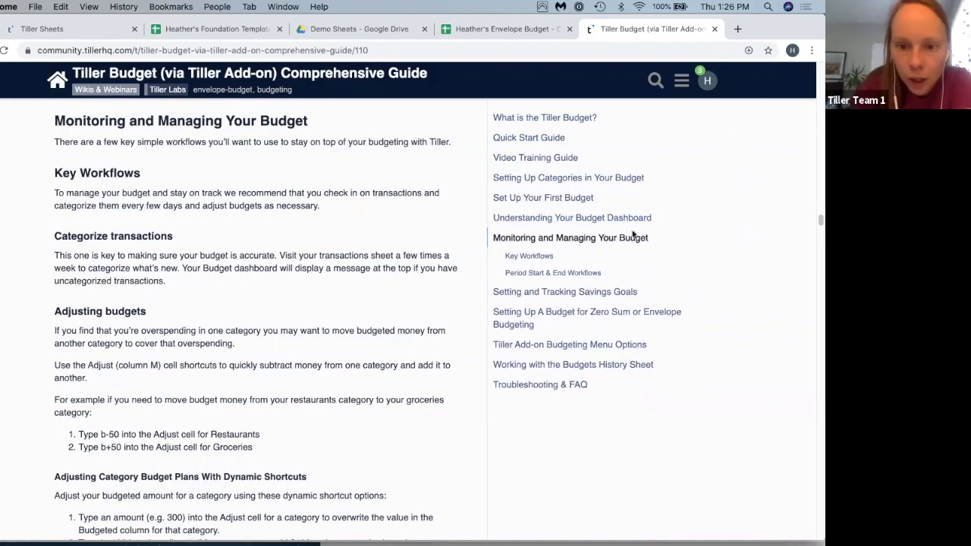
{"action": "left_click", "coordinate": [511, 258]}
{"action": "scroll", "coordinate": [118, 305], "scroll_direction": "down", "scroll_amount": 2}
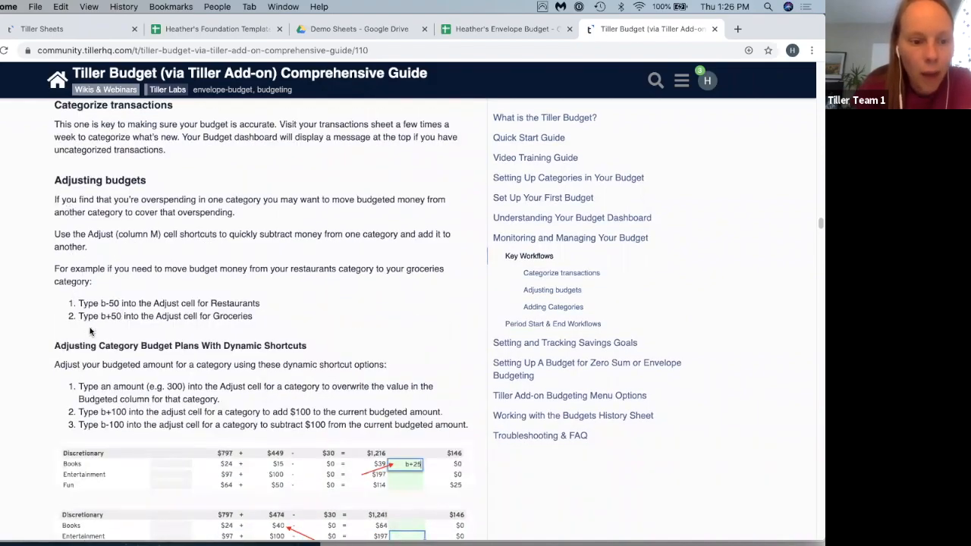
- Highlight the heading "Adjusting Category Budget Plans With Dynamic Shortcuts" and review the budget and rollover shortcuts beneath it
{"action": "left_click_drag", "start_coordinate": [45, 347], "coordinate": [310, 342]}
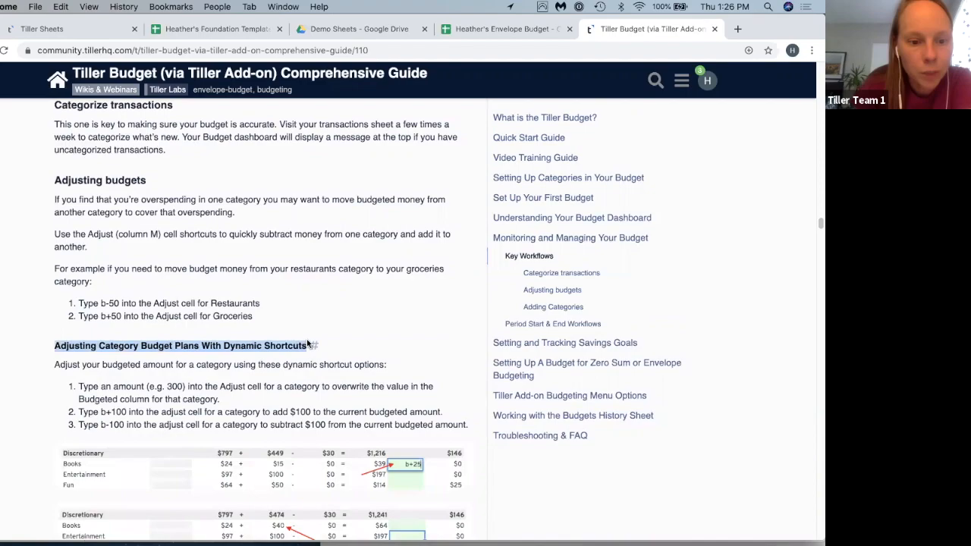
{"action": "scroll", "coordinate": [126, 292], "scroll_direction": "down", "scroll_amount": 3}
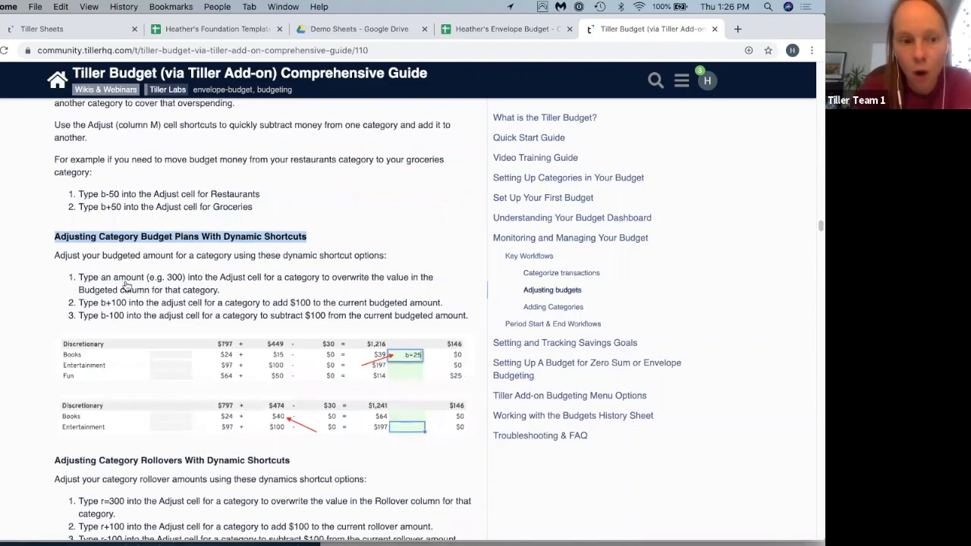
{"action": "scroll", "coordinate": [127, 286], "scroll_direction": "down", "scroll_amount": 3}
{"action": "scroll", "coordinate": [97, 331], "scroll_direction": "down", "scroll_amount": 1}
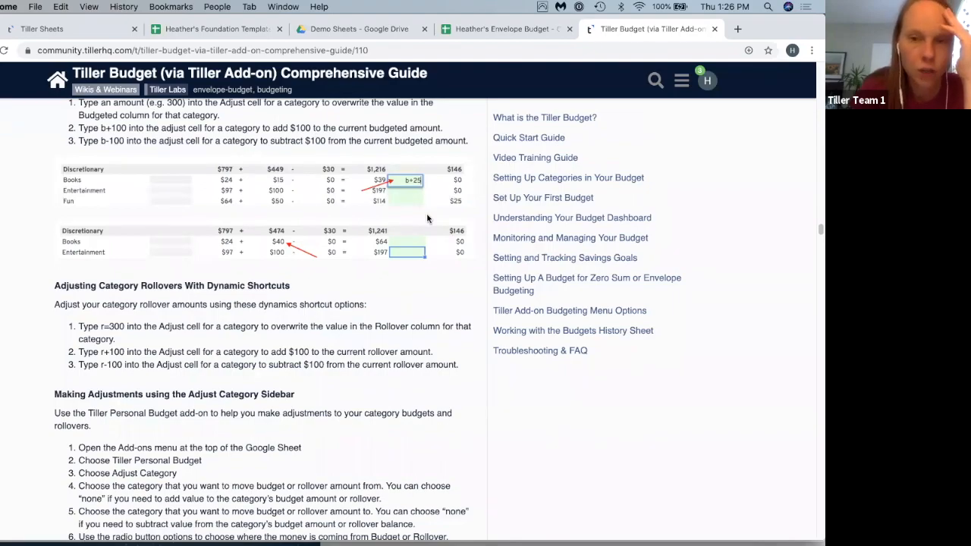
- Return to the envelope budget's Transactions sheet, highlight the 5/26/2020 At&T transaction and select its Category cell
{"action": "left_click", "coordinate": [505, 32]}
{"action": "left_click", "coordinate": [156, 528]}
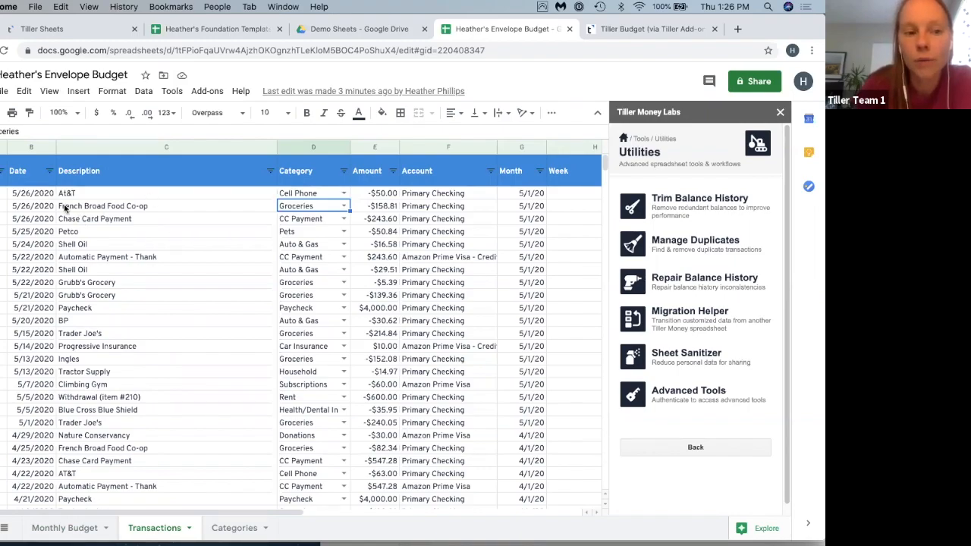
{"action": "left_click", "coordinate": [66, 195]}
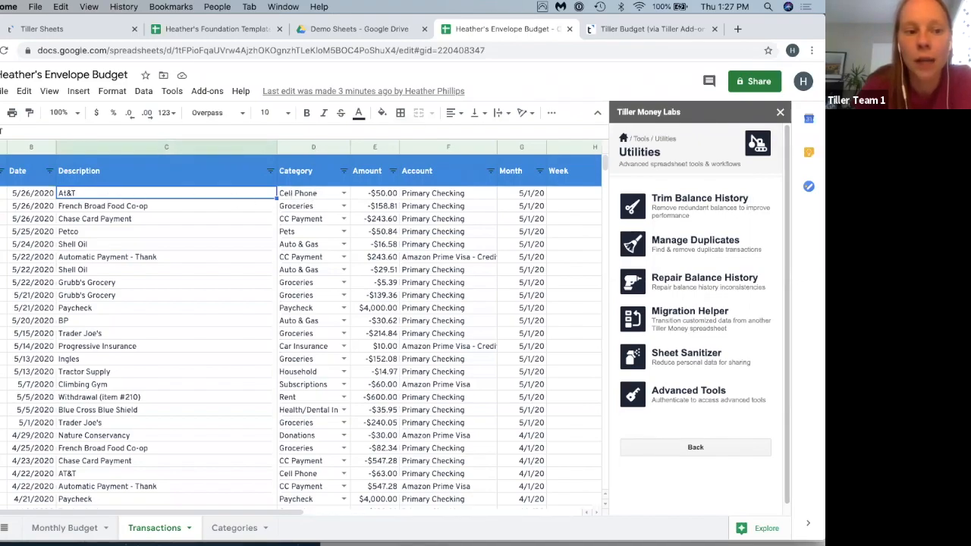
{"action": "left_click", "coordinate": [0, 193]}
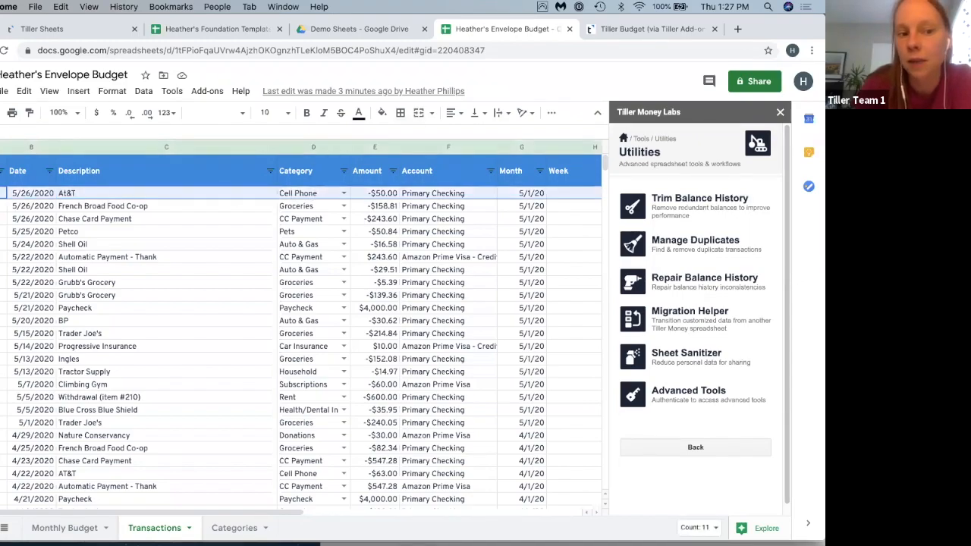
{"action": "left_click", "coordinate": [305, 195]}
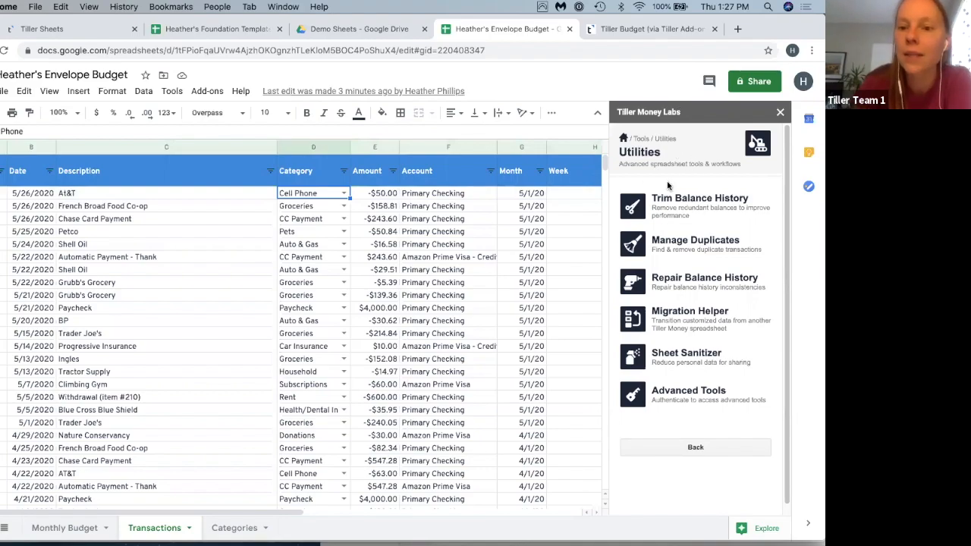
- View the Labs Split Transaction tool for the selected At&T transaction, then open the Import CSV Line Items tool
{"action": "left_click", "coordinate": [641, 141]}
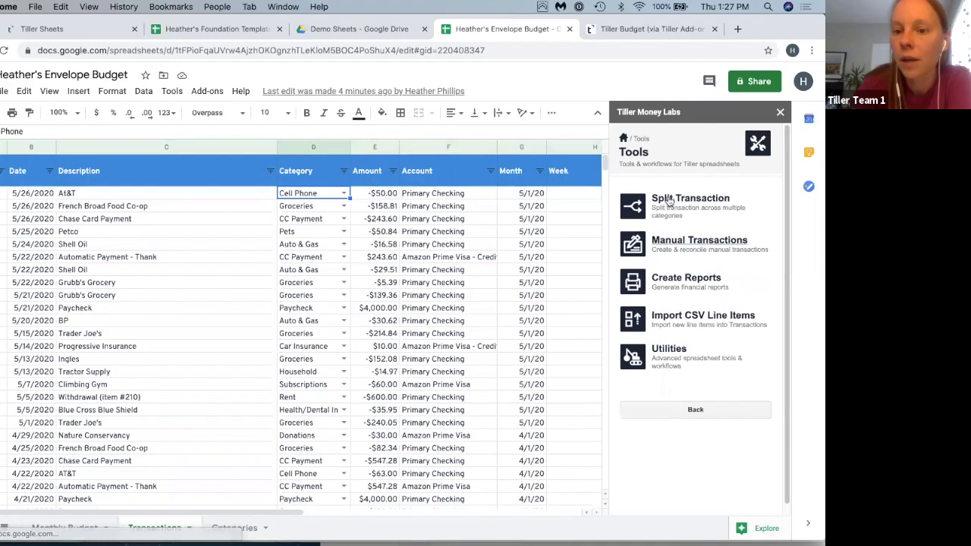
{"action": "left_click", "coordinate": [669, 202]}
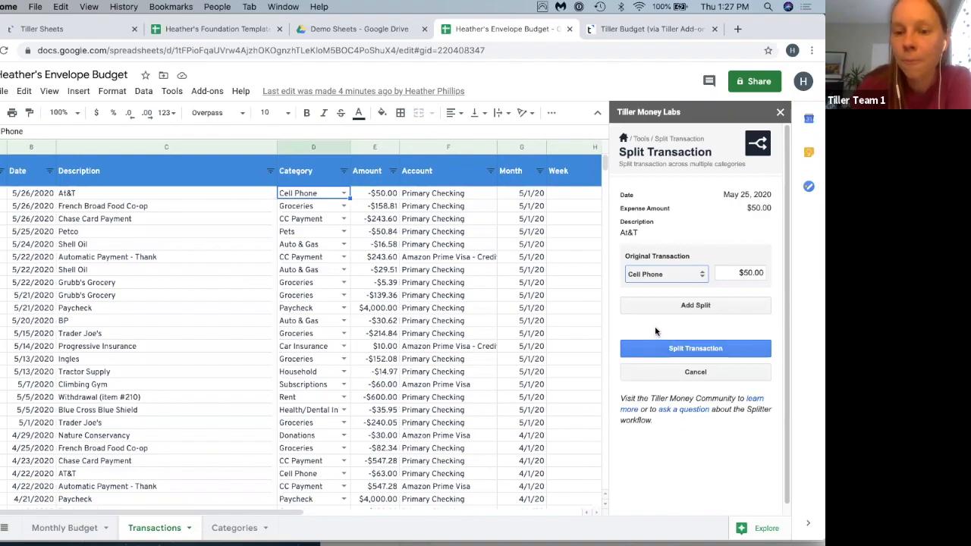
{"action": "left_click", "coordinate": [642, 142]}
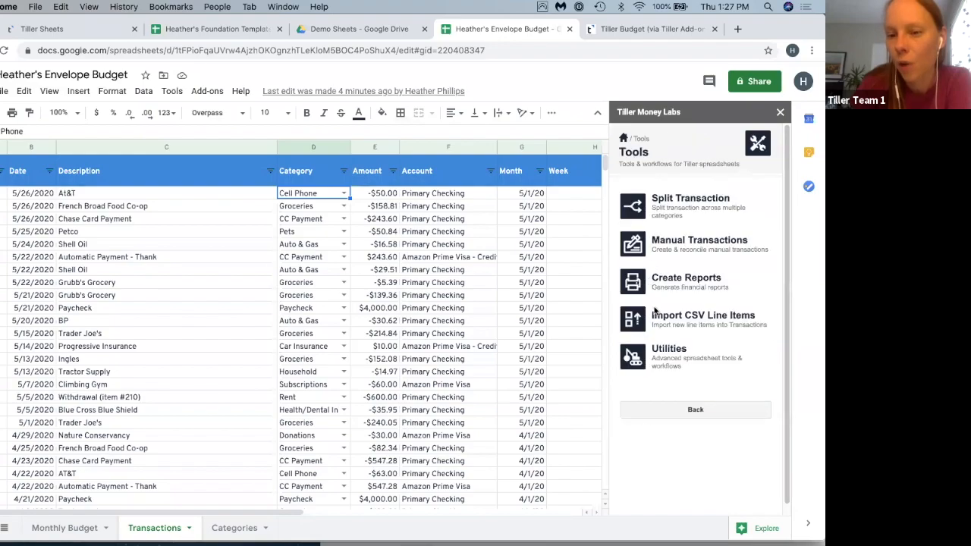
{"action": "left_click", "coordinate": [665, 352]}
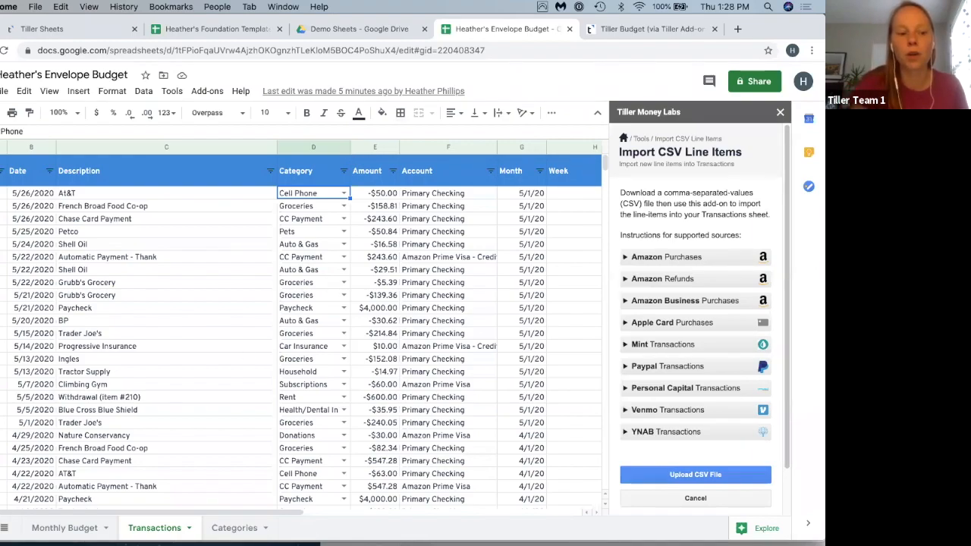
- Add a new sheet after Transactions and list 401k and Health Insurance in column A
{"action": "left_click", "coordinate": [2, 527]}
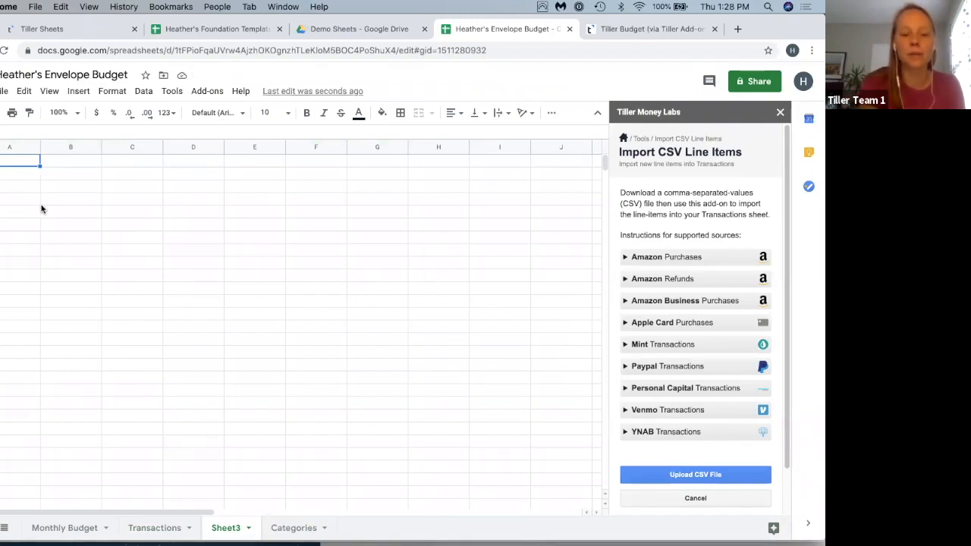
{"action": "type", "text": "D"}
{"action": "key", "text": "Return"}
{"action": "type", "text": "Health Insurance"}
{"action": "key", "text": "Return"}
{"action": "key", "text": "Up"}
{"action": "key", "text": "Up"}
{"action": "key", "text": "Right"}
- Copy the Transactions header row into a newly inserted first row of Sheet3, adding an empty column before the listed items
{"action": "left_click", "coordinate": [159, 529]}
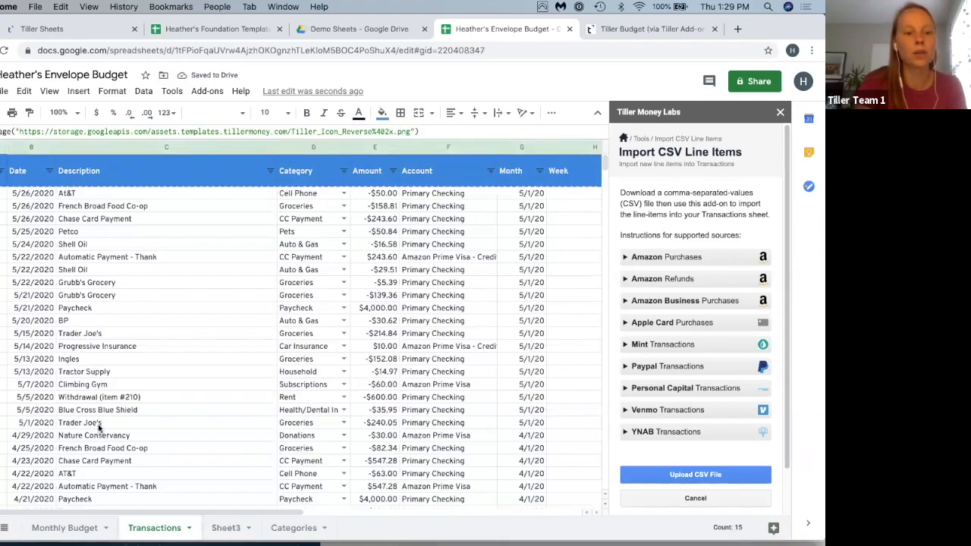
{"action": "left_click", "coordinate": [225, 528]}
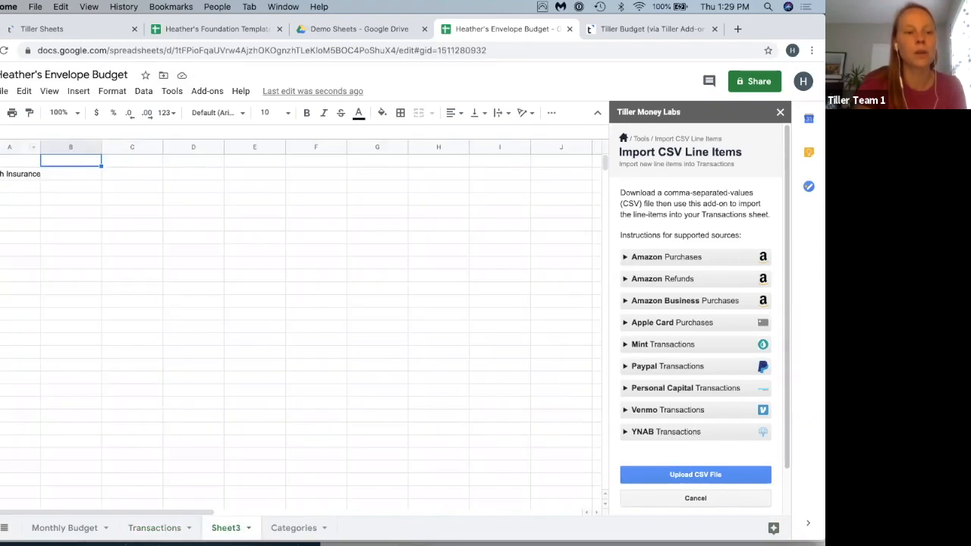
{"action": "right_click", "coordinate": [3, 161]}
{"action": "left_click", "coordinate": [7, 257]}
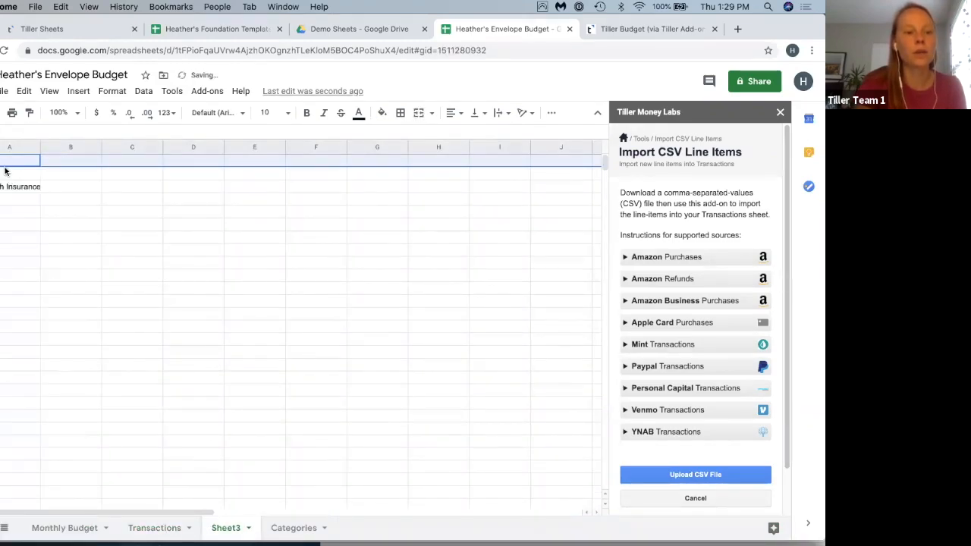
{"action": "right_click", "coordinate": [11, 147]}
{"action": "left_click", "coordinate": [29, 197]}
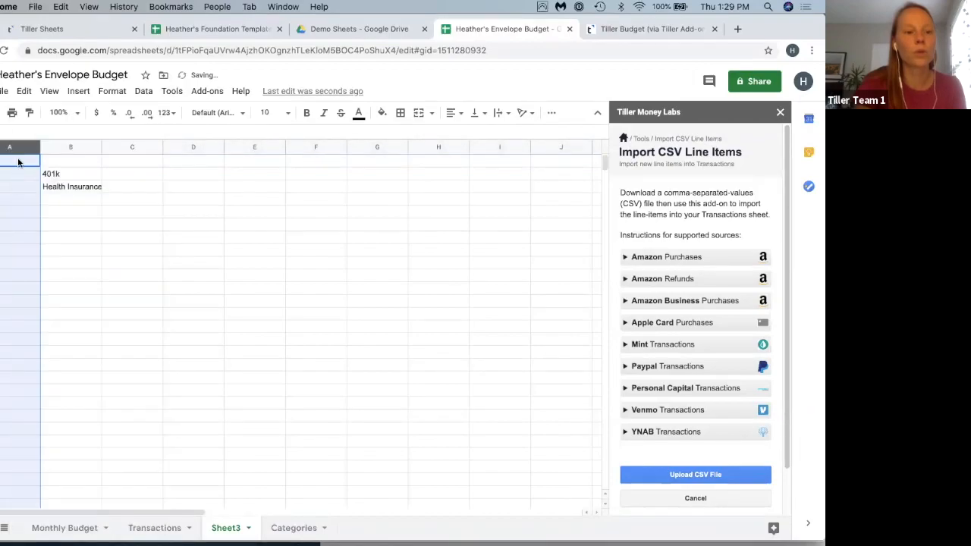
{"action": "left_click", "coordinate": [19, 162]}
{"action": "key", "text": "ctrl+v"}
- Move the 401k and Health Insurance entries from the Date column to the Description column
{"action": "left_click_drag", "start_coordinate": [47, 191], "coordinate": [66, 213]}
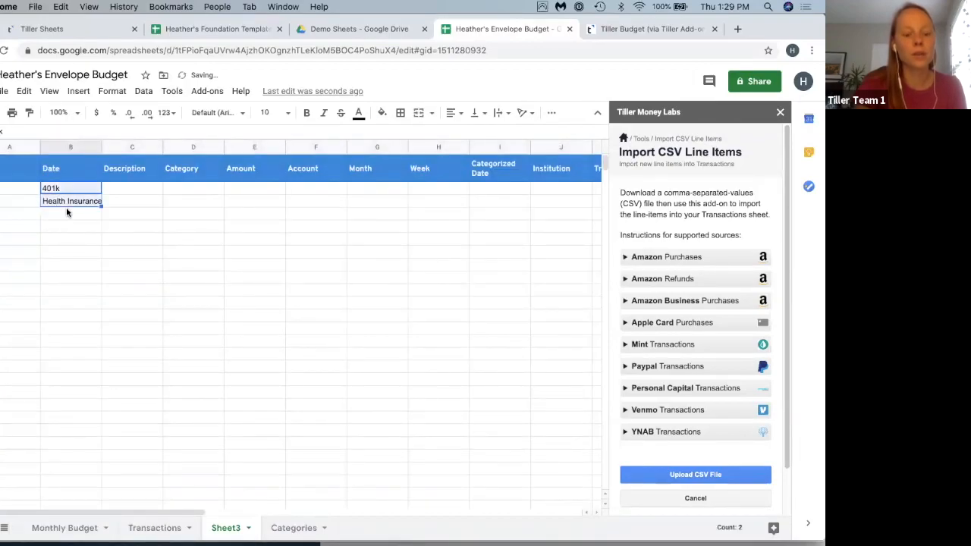
{"action": "key", "text": "ctrl+x"}
{"action": "left_click", "coordinate": [130, 191]}
{"action": "key", "text": "ctrl+v"}
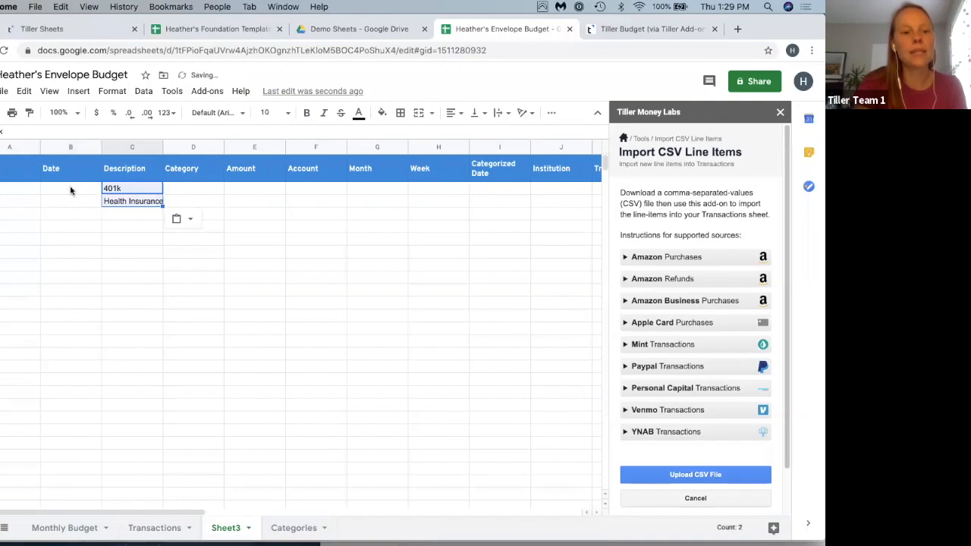
- Point out the empty Date, Category and Amount cells beside the 401k and Health Insurance entries
{"action": "left_click", "coordinate": [70, 190]}
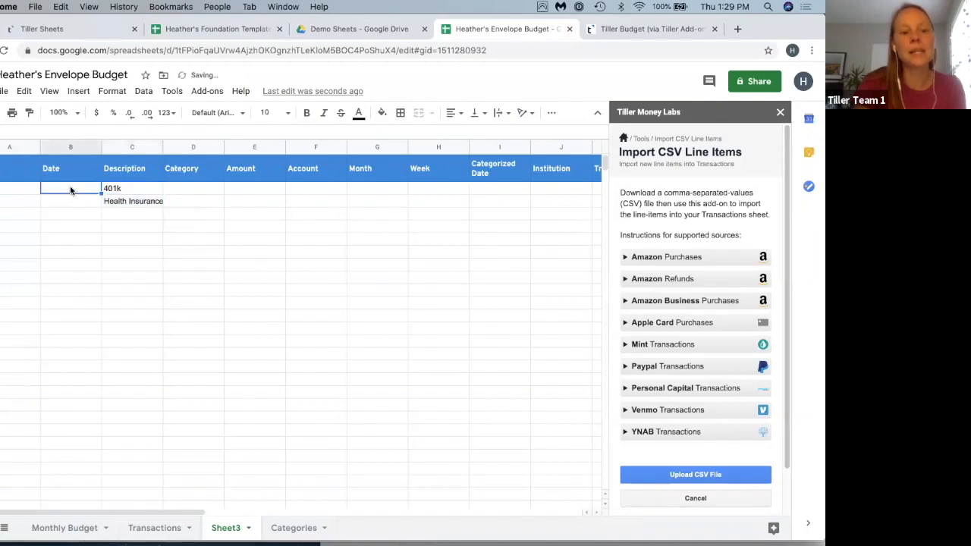
{"action": "left_click", "coordinate": [195, 188]}
{"action": "left_click_drag", "start_coordinate": [240, 189], "coordinate": [239, 201]}
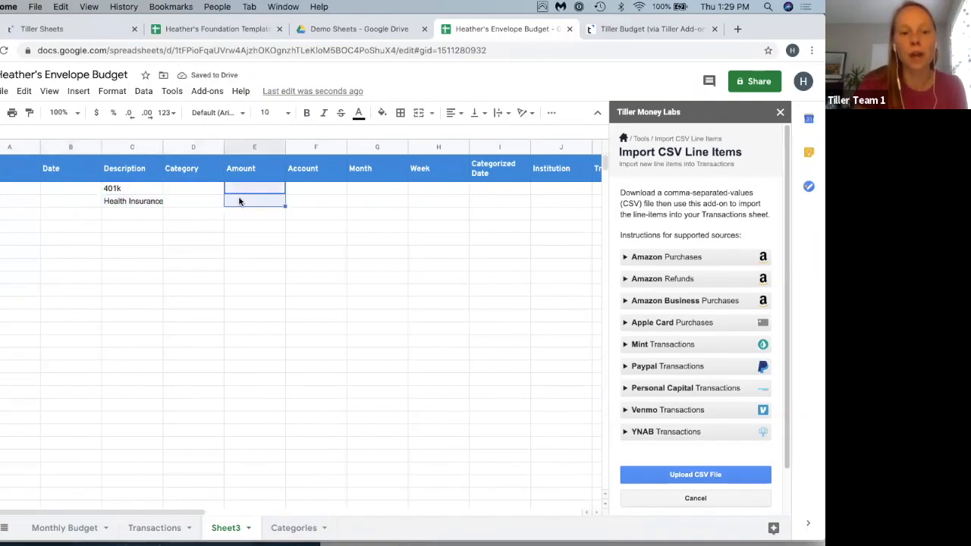
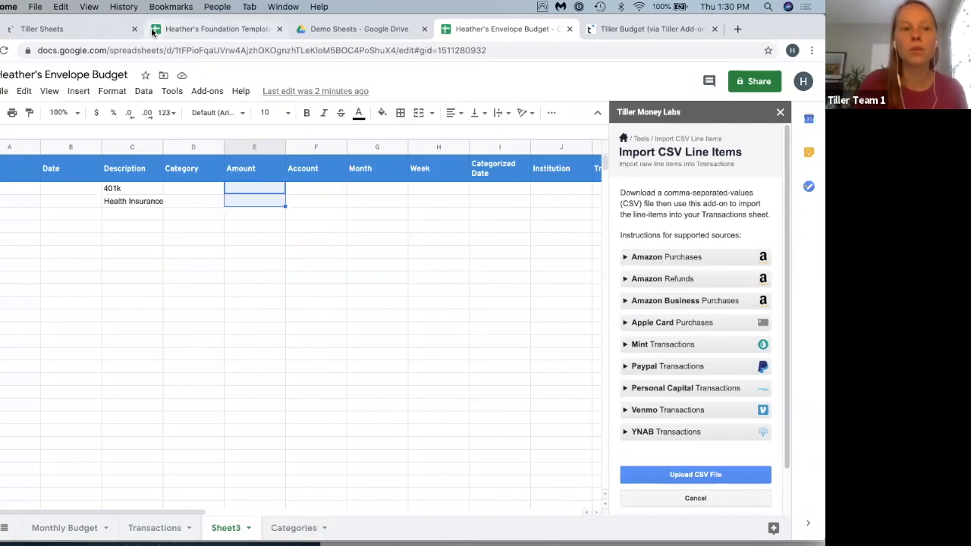
- View the Tiller Sheets console and the envelope budget's Monthly Budget sheet, then return to Sheet3
{"action": "left_click", "coordinate": [70, 29]}
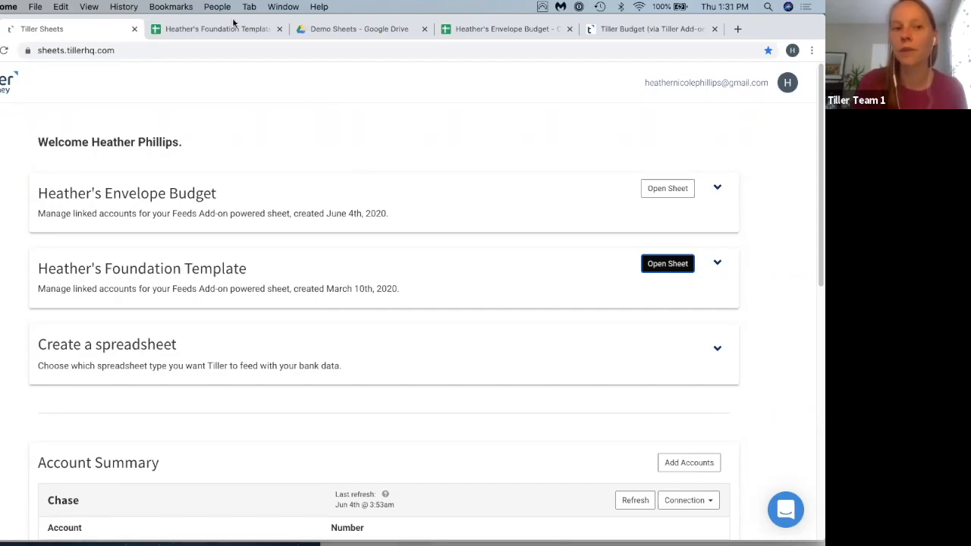
{"action": "left_click", "coordinate": [496, 29]}
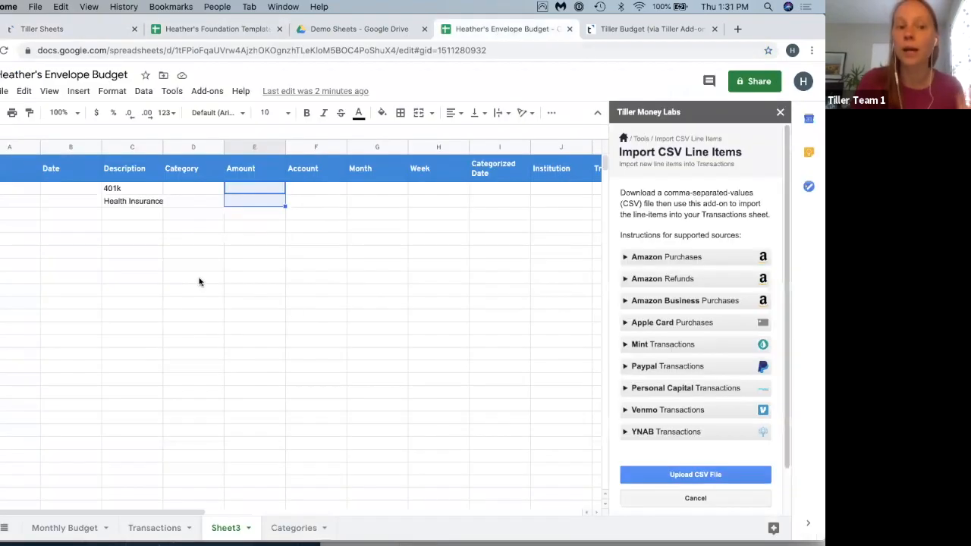
{"action": "left_click", "coordinate": [55, 529]}
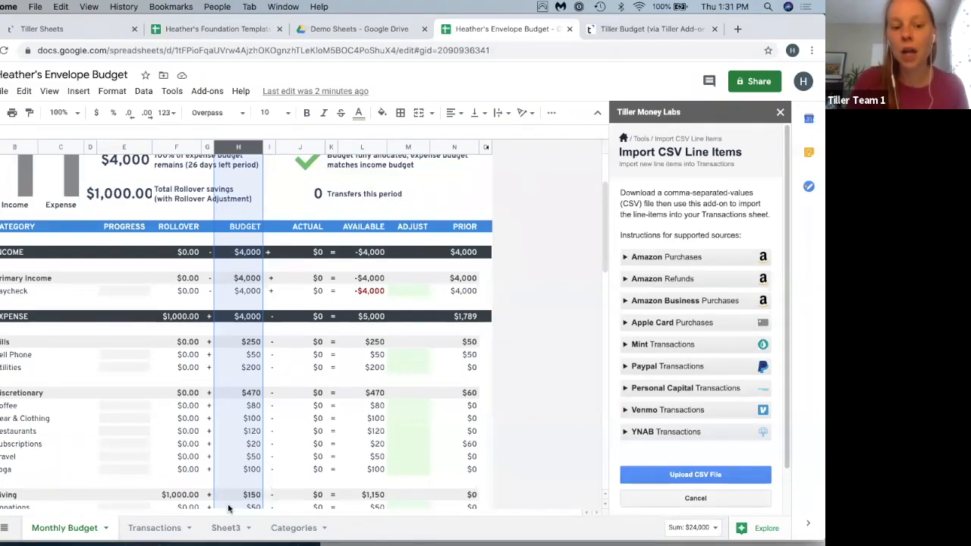
{"action": "left_click", "coordinate": [227, 530]}
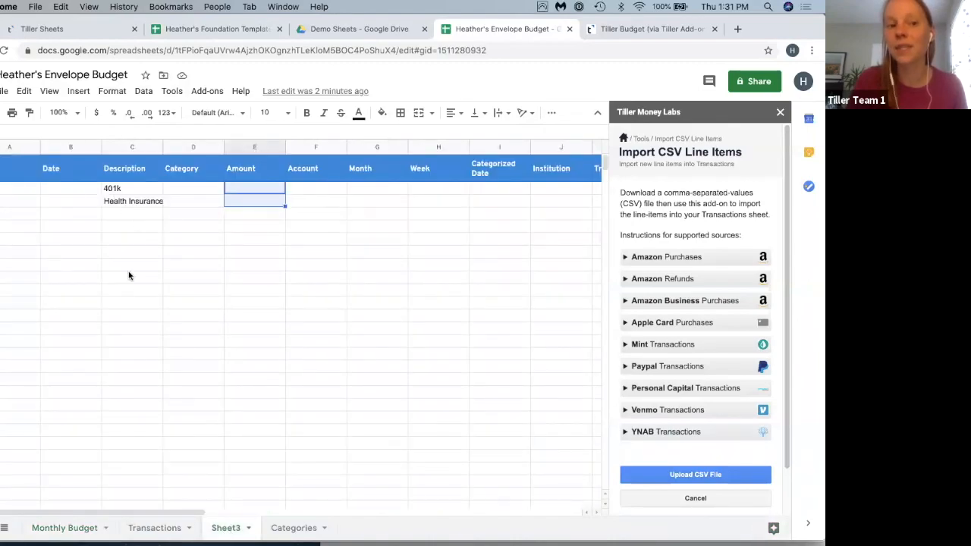
- Show the empty rows below the last entry on the Transactions sheet, then return to the Labs Tools list
{"action": "left_click", "coordinate": [174, 527]}
{"action": "left_click", "coordinate": [3, 282]}
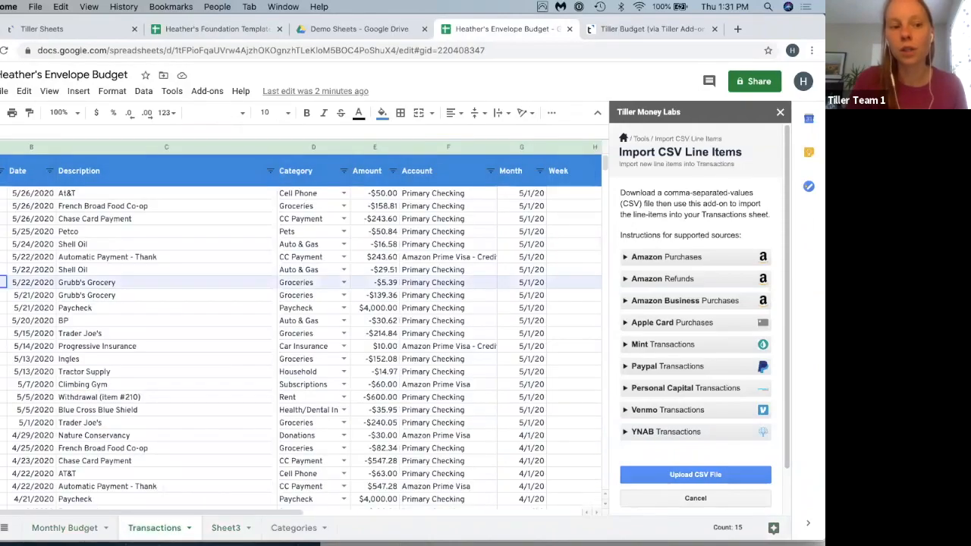
{"action": "scroll", "coordinate": [43, 351], "scroll_direction": "down", "scroll_amount": 12}
{"action": "scroll", "coordinate": [42, 346], "scroll_direction": "down", "scroll_amount": 5}
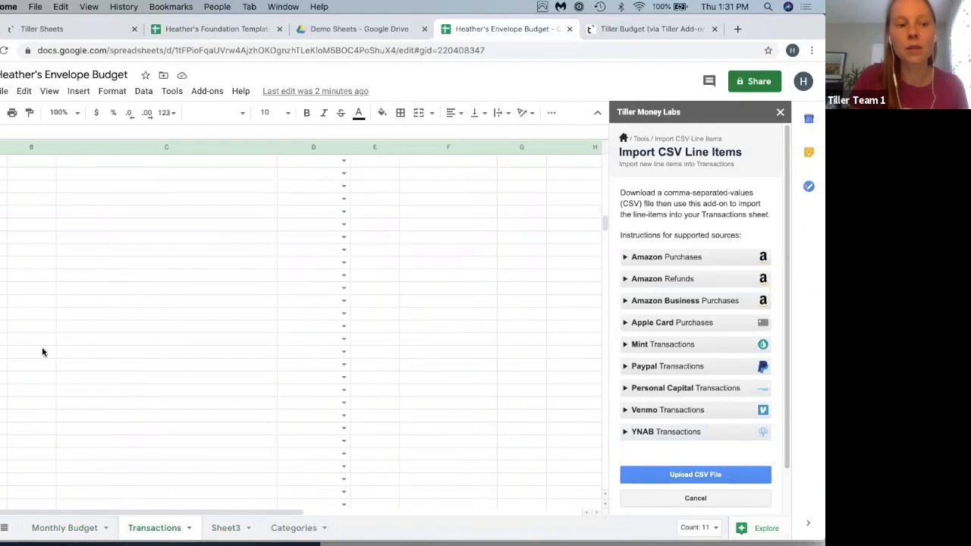
{"action": "scroll", "coordinate": [42, 347], "scroll_direction": "up", "scroll_amount": 2}
{"action": "left_click_drag", "start_coordinate": [36, 316], "coordinate": [38, 341]}
{"action": "left_click", "coordinate": [112, 339]}
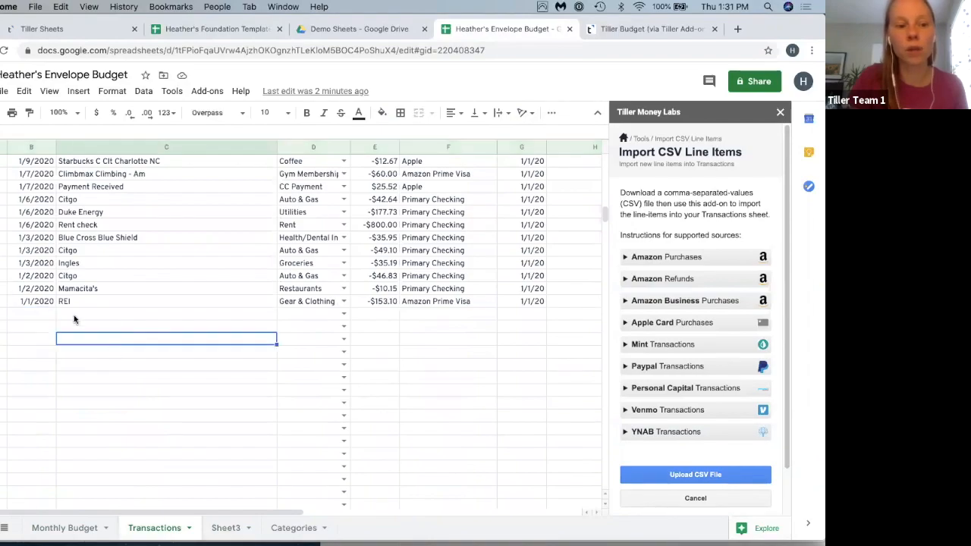
{"action": "left_click", "coordinate": [641, 141]}
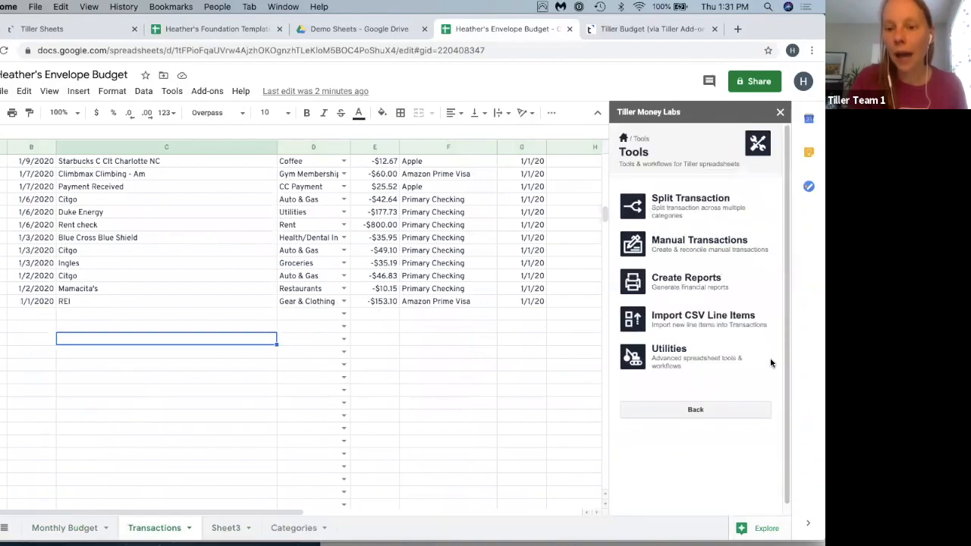
- View the Labs Manual Transactions tools, then open the Tiller Money Feeds sidebar
{"action": "left_click", "coordinate": [664, 242]}
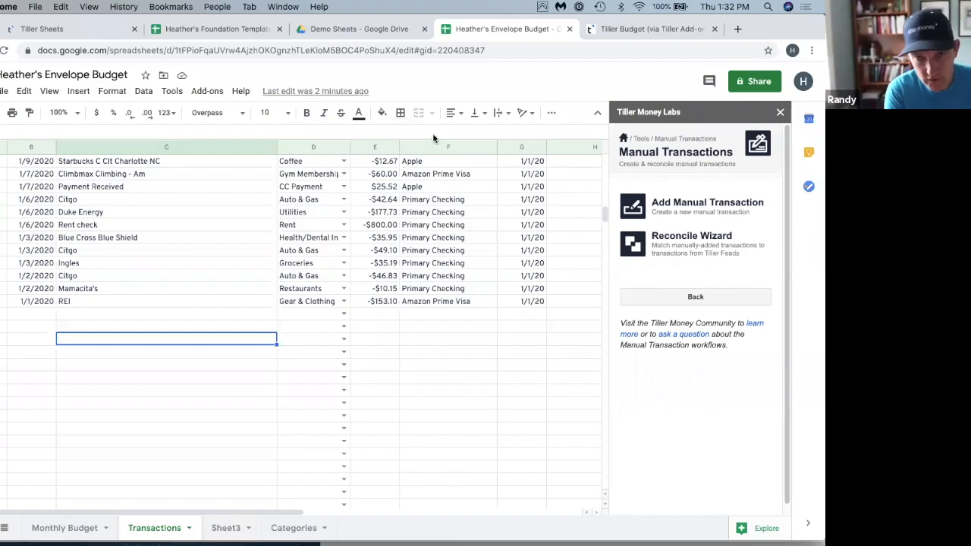
{"action": "left_click", "coordinate": [206, 91]}
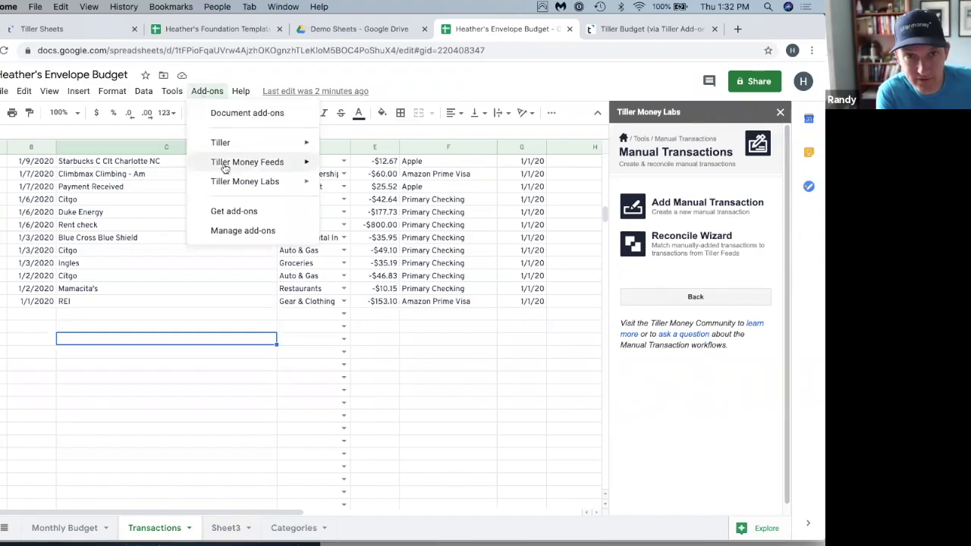
{"action": "mouse_move", "coordinate": [224, 165]}
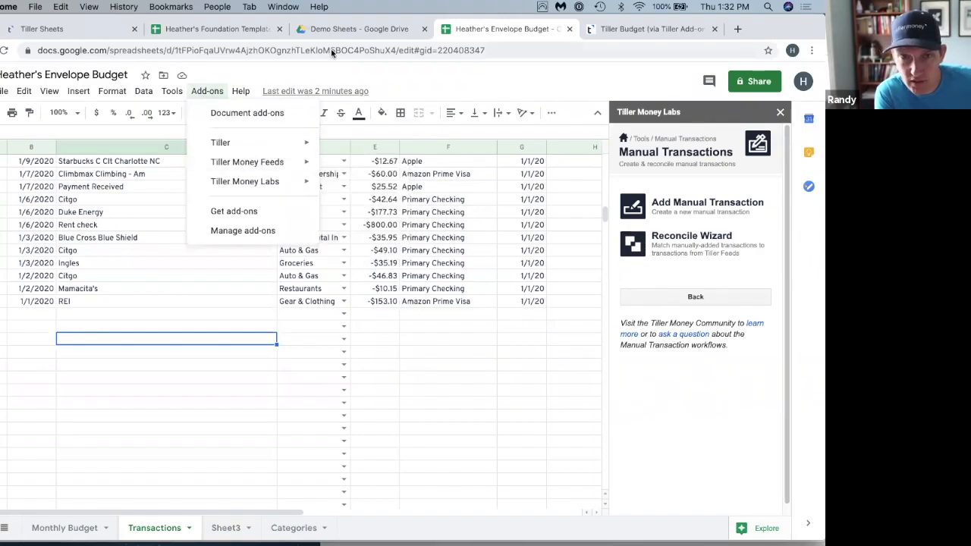
{"action": "mouse_move", "coordinate": [274, 168]}
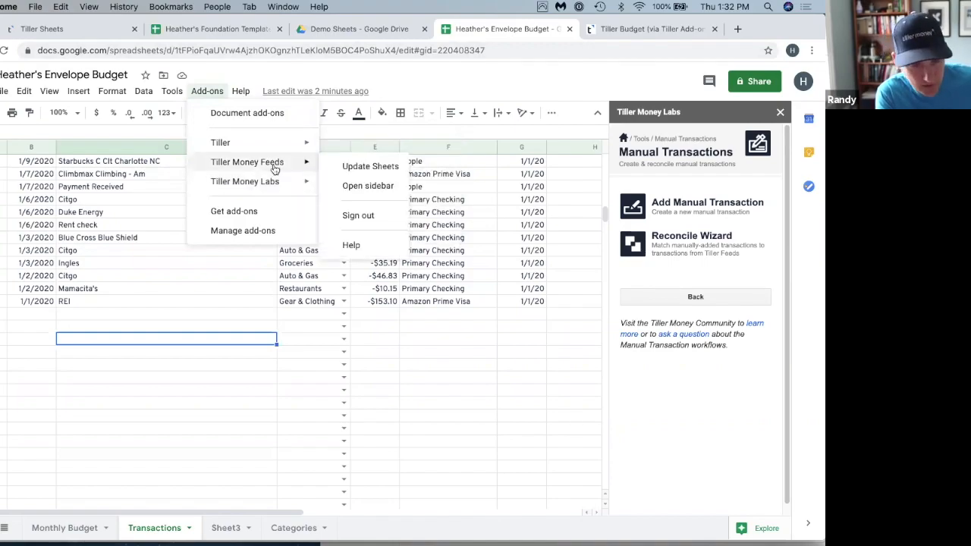
{"action": "left_click", "coordinate": [356, 186]}
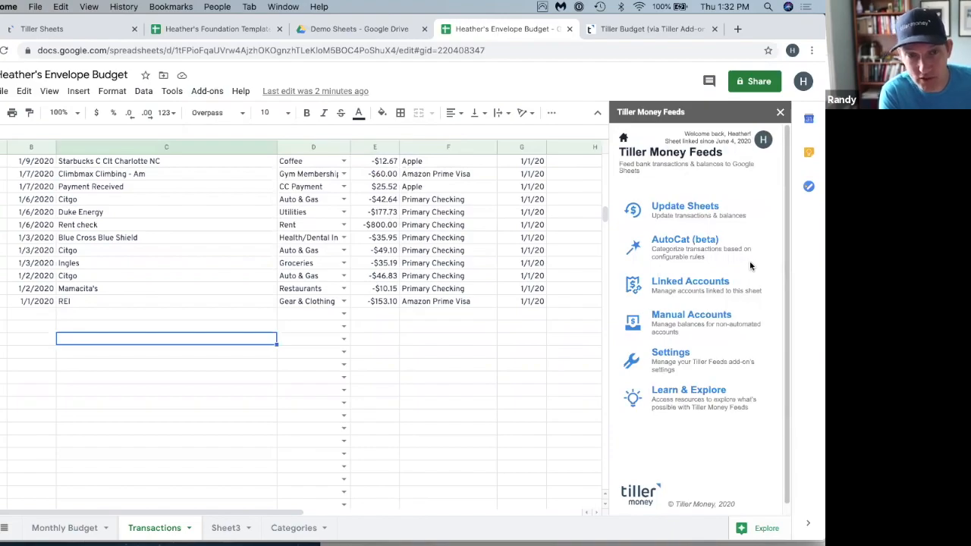
- Install the AutoCat rules sheet in the envelope budget through Tiller Money Feeds
{"action": "left_click", "coordinate": [207, 91]}
{"action": "mouse_move", "coordinate": [239, 185]}
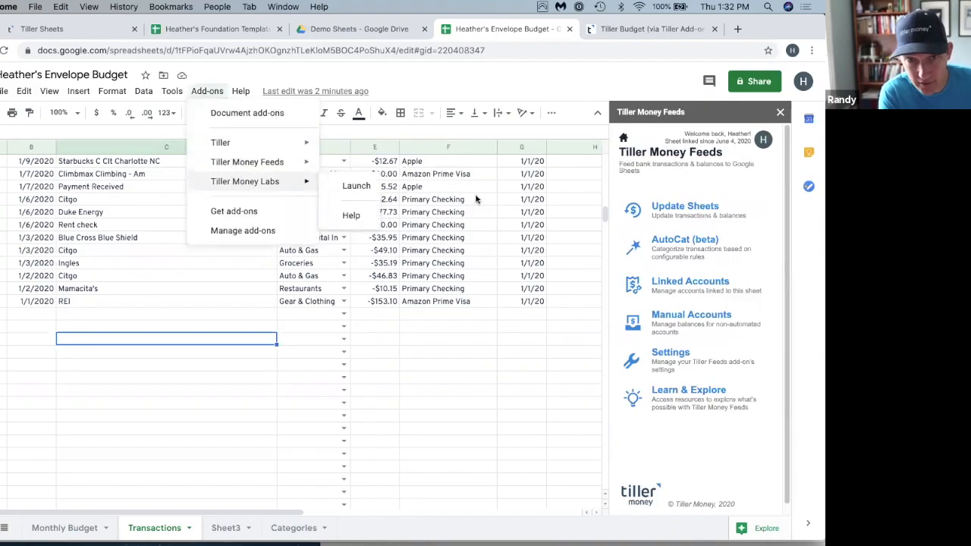
{"action": "left_click", "coordinate": [696, 243]}
{"action": "left_click", "coordinate": [696, 243]}
{"action": "left_click", "coordinate": [675, 402]}
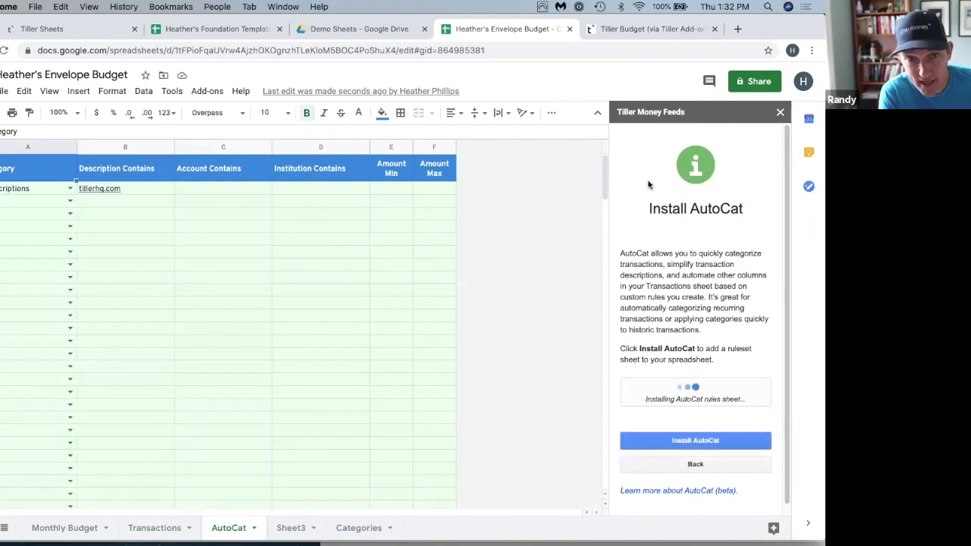
- Launch Tiller Money Labs and look through its solutions catalogue and its Tools list
{"action": "left_click", "coordinate": [208, 91]}
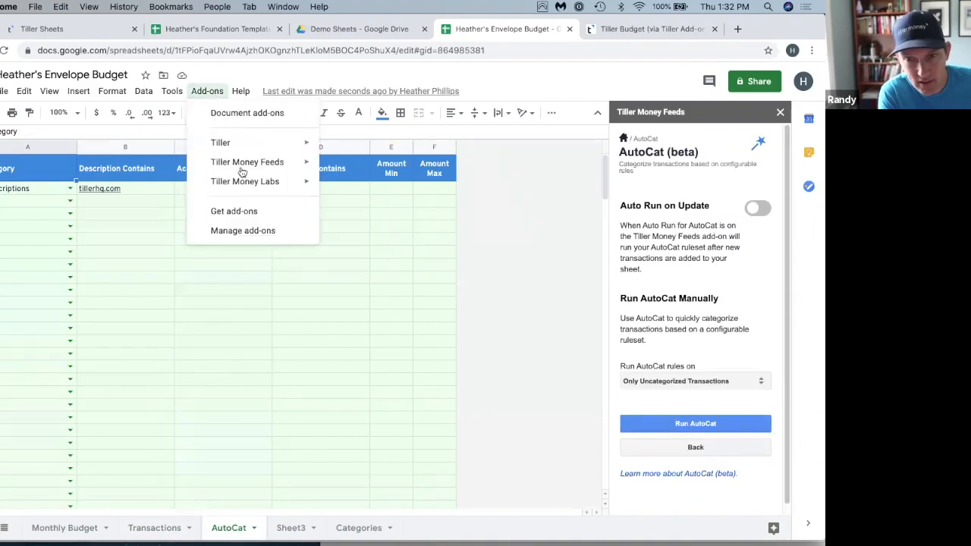
{"action": "mouse_move", "coordinate": [318, 187]}
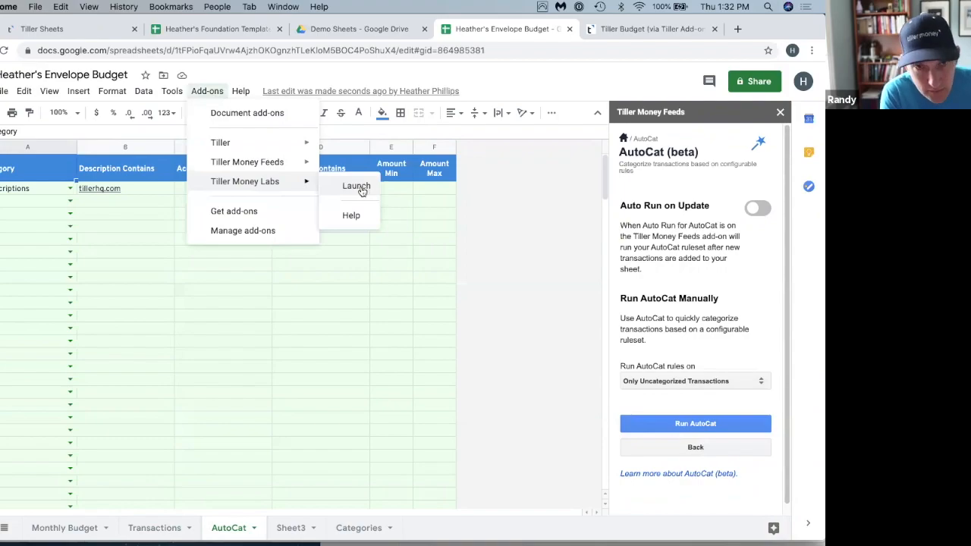
{"action": "left_click", "coordinate": [356, 186]}
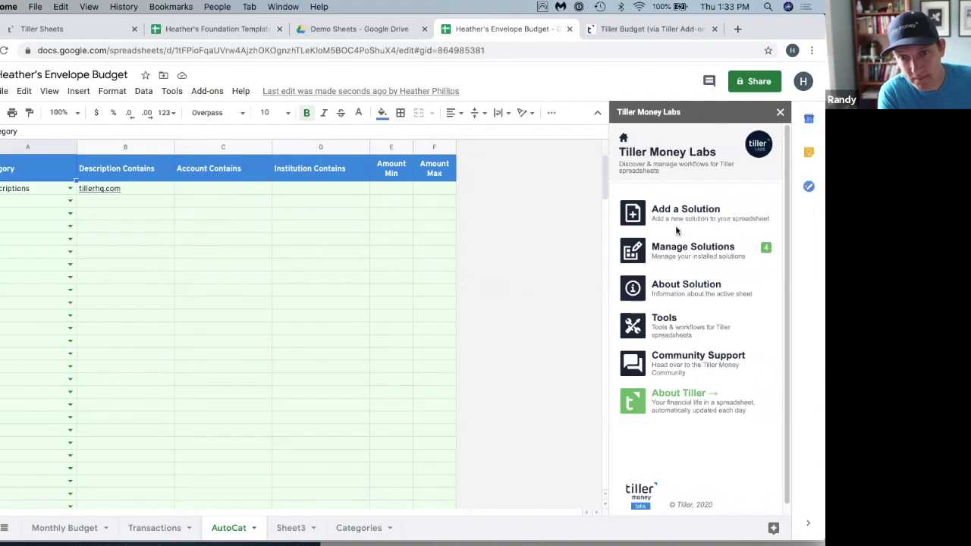
{"action": "left_click", "coordinate": [678, 231]}
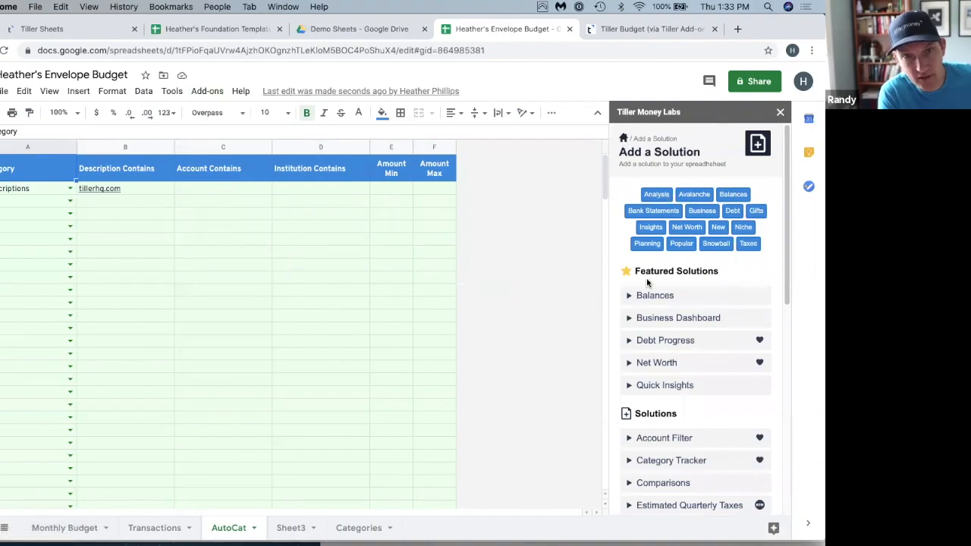
{"action": "scroll", "coordinate": [647, 283], "scroll_direction": "down", "scroll_amount": 10}
{"action": "scroll", "coordinate": [647, 283], "scroll_direction": "up", "scroll_amount": 10}
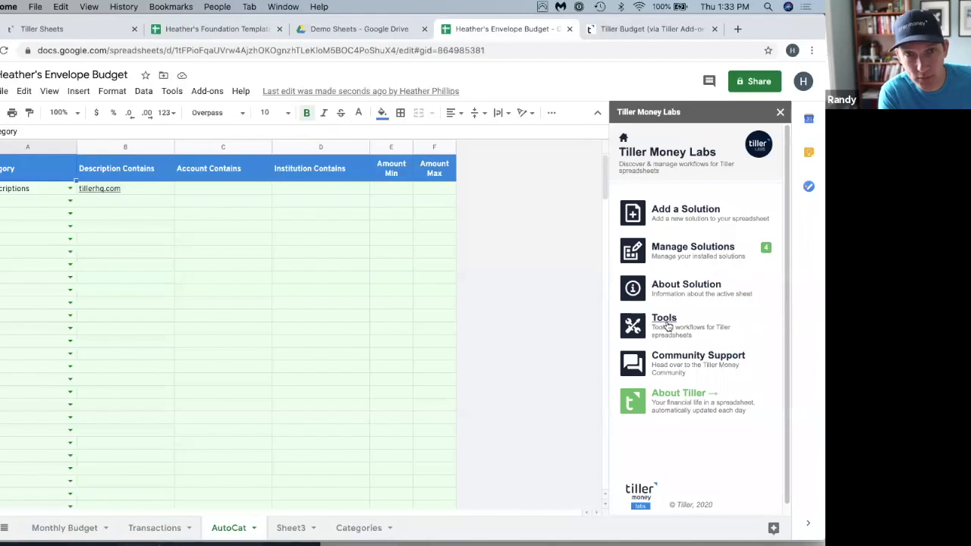
{"action": "left_click", "coordinate": [667, 322]}
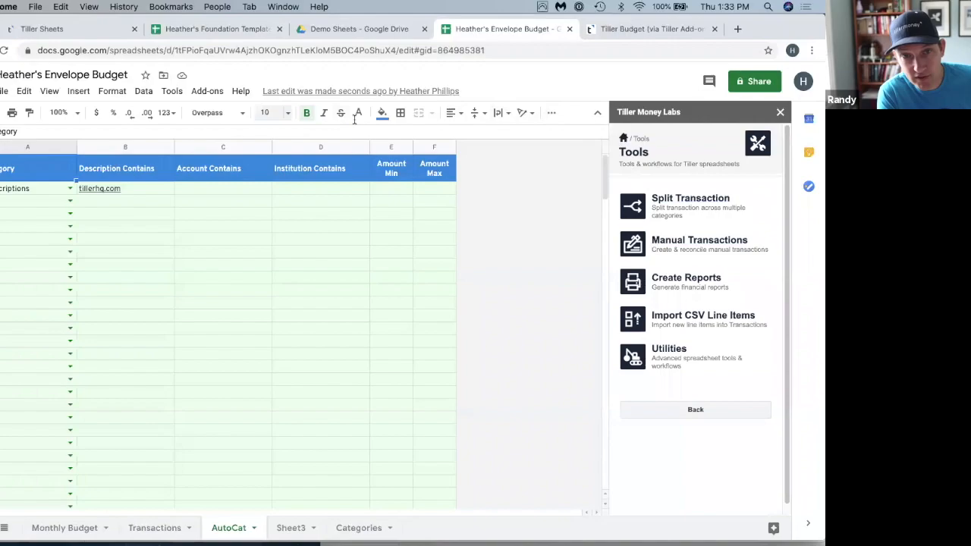
- Show the legacy Tiller add-on's Envelope Budget and AutoCat for Feed Bot commands
{"action": "left_click", "coordinate": [207, 91]}
{"action": "mouse_move", "coordinate": [220, 143]}
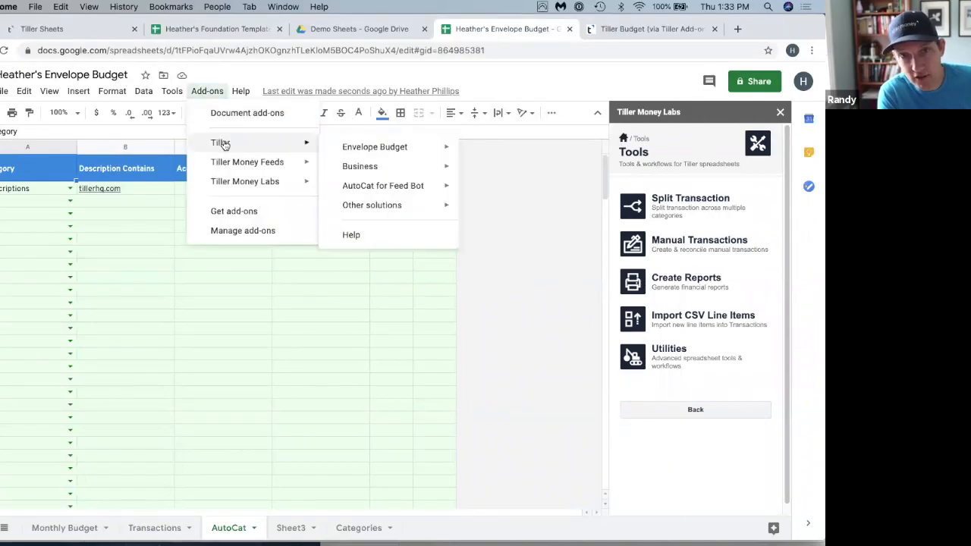
{"action": "mouse_move", "coordinate": [377, 147]}
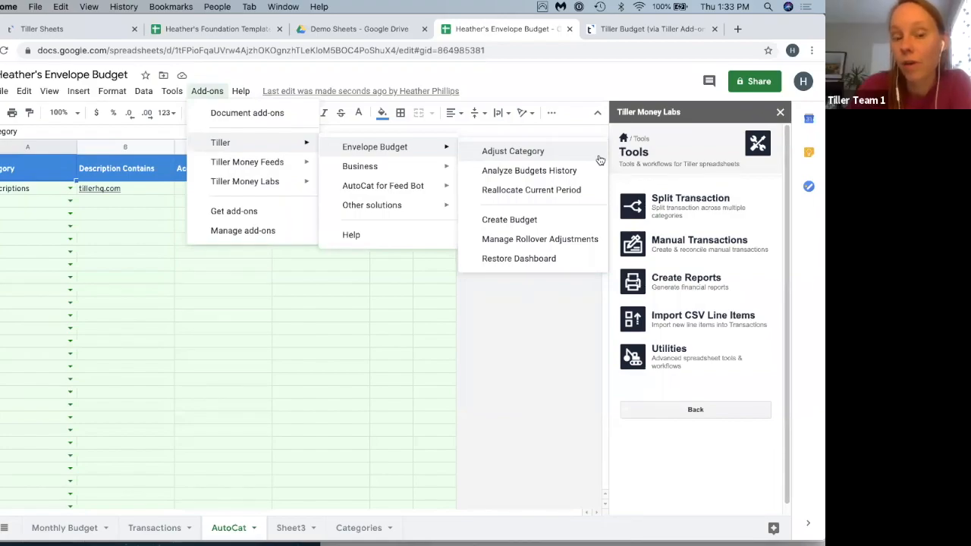
{"action": "mouse_move", "coordinate": [407, 190]}
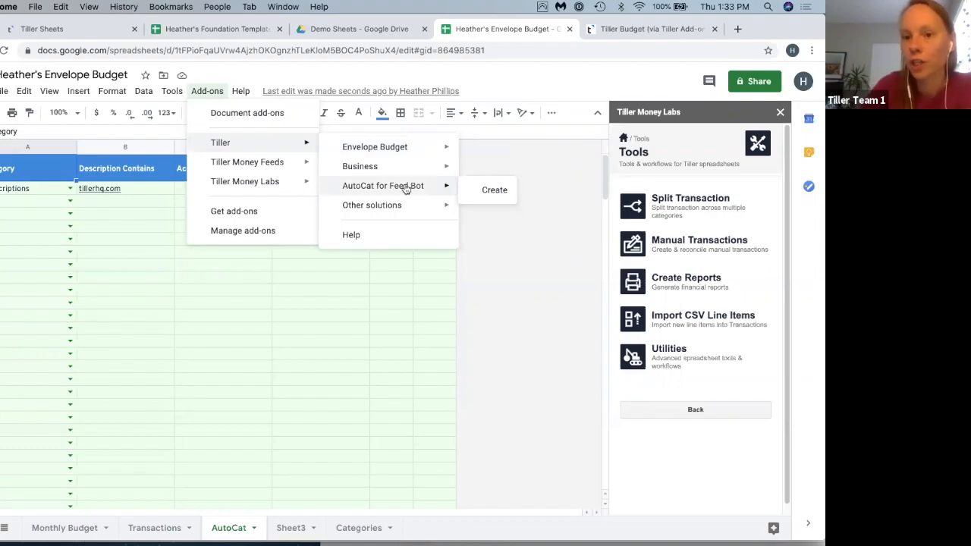
{"action": "left_click", "coordinate": [647, 177]}
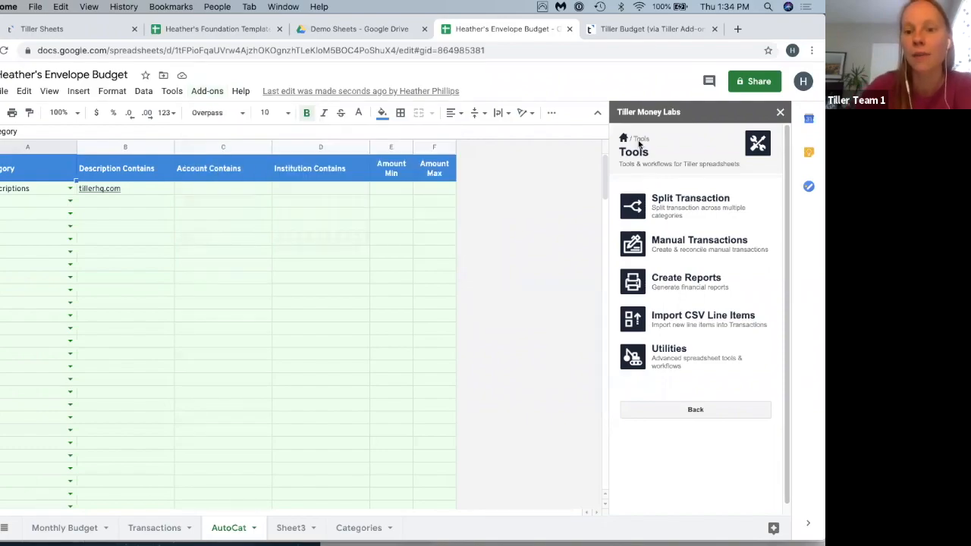
- View the Add a Solution catalogue in Tiller Money Labs again, then show the spreadsheet's installed solutions
{"action": "left_click", "coordinate": [624, 140]}
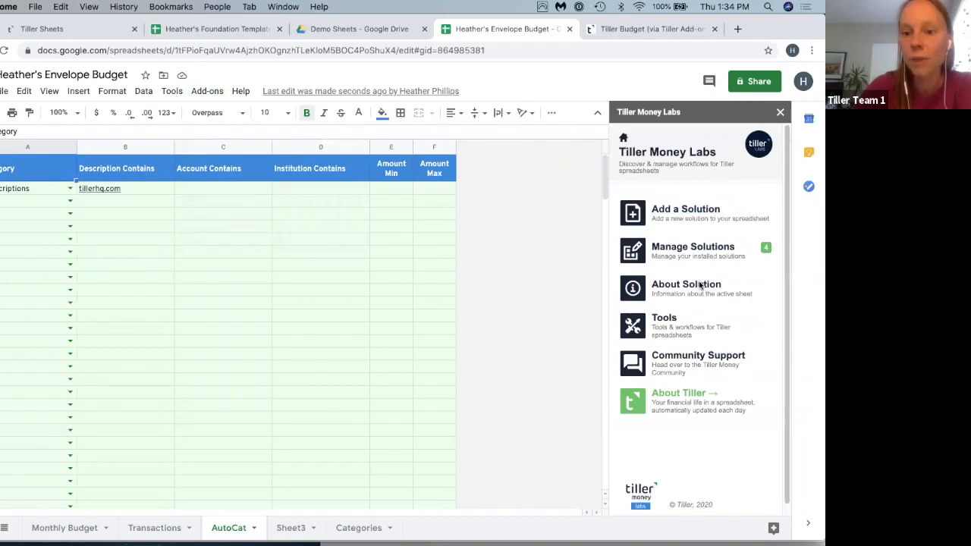
{"action": "left_click", "coordinate": [699, 325]}
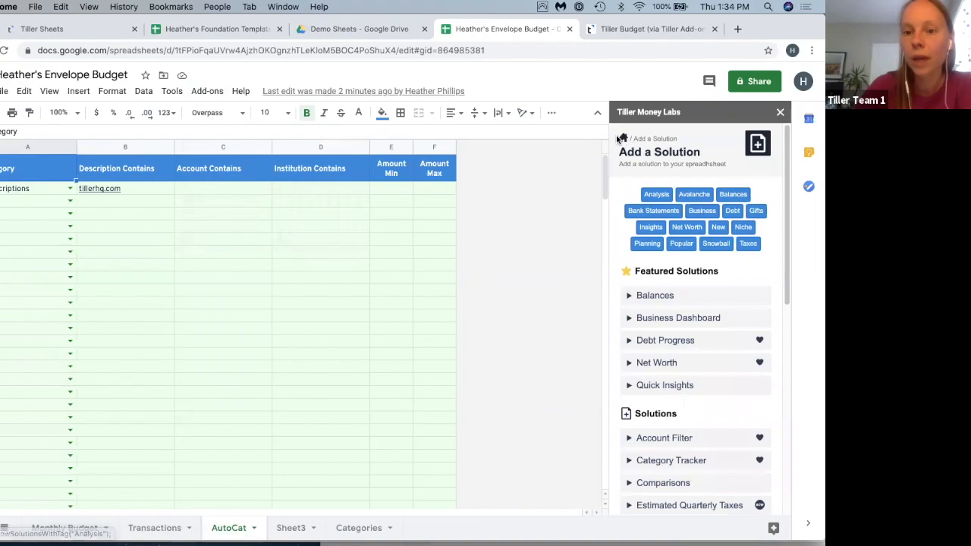
{"action": "left_click", "coordinate": [622, 141]}
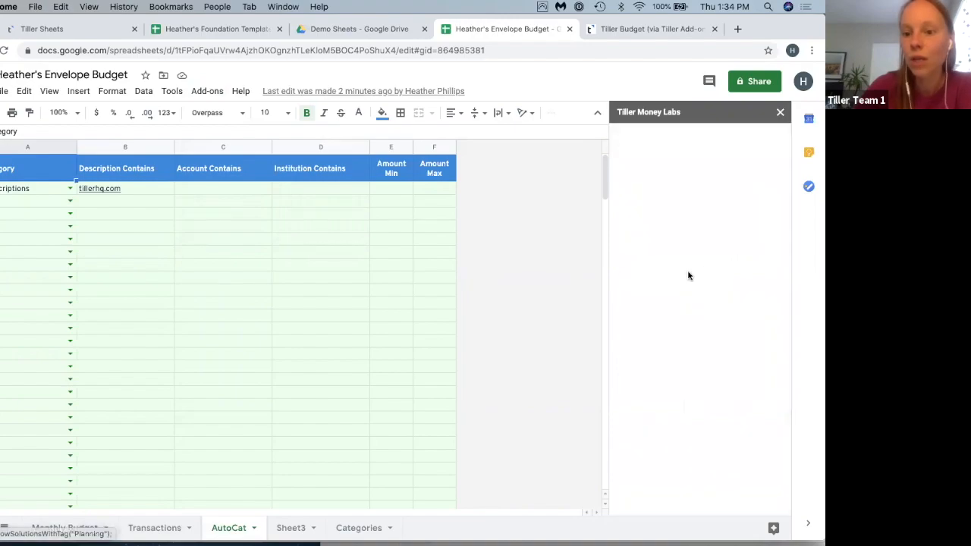
{"action": "left_click", "coordinate": [692, 250]}
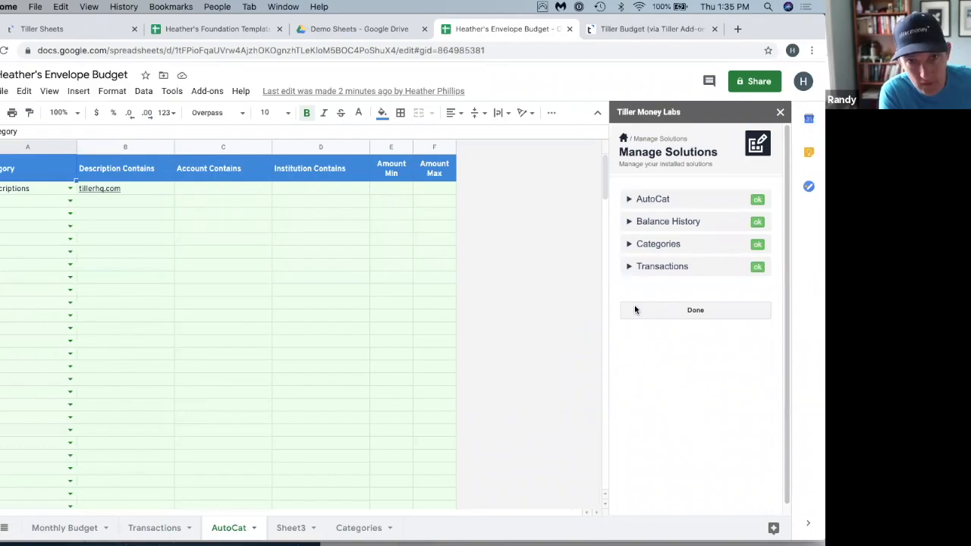
- Open the Labs Import CSV Line Items tool and show the instructions for importing Amazon Purchases
{"action": "left_click", "coordinate": [623, 139]}
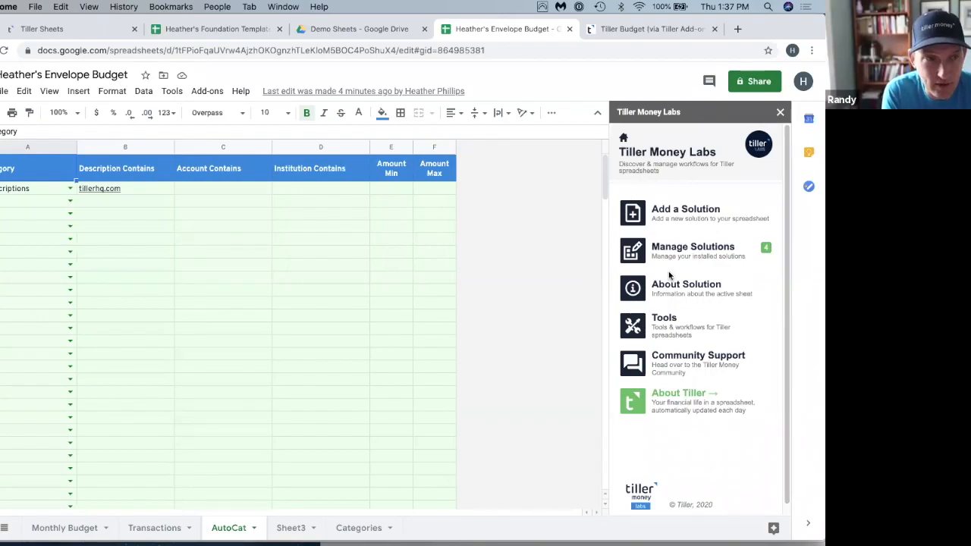
{"action": "left_click", "coordinate": [668, 321]}
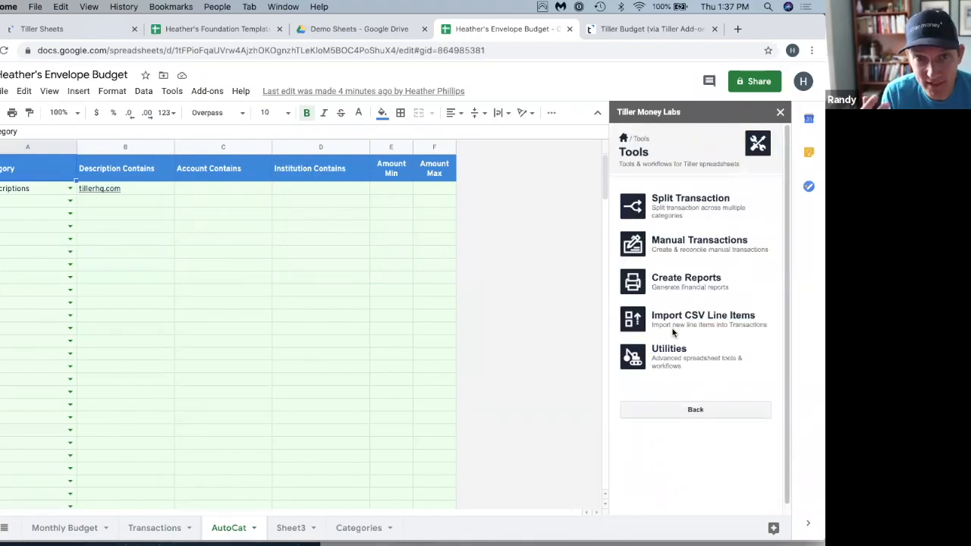
{"action": "left_click", "coordinate": [672, 333]}
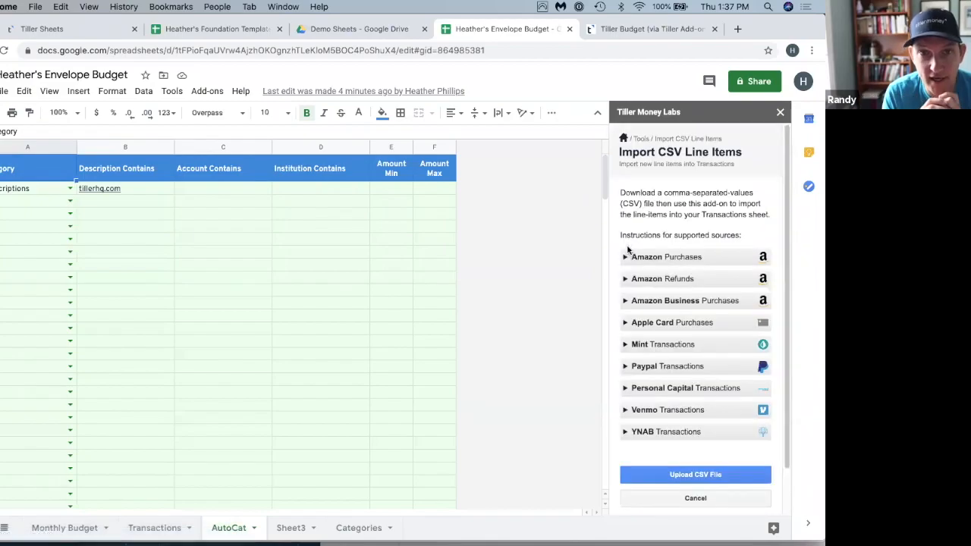
{"action": "left_click", "coordinate": [625, 256]}
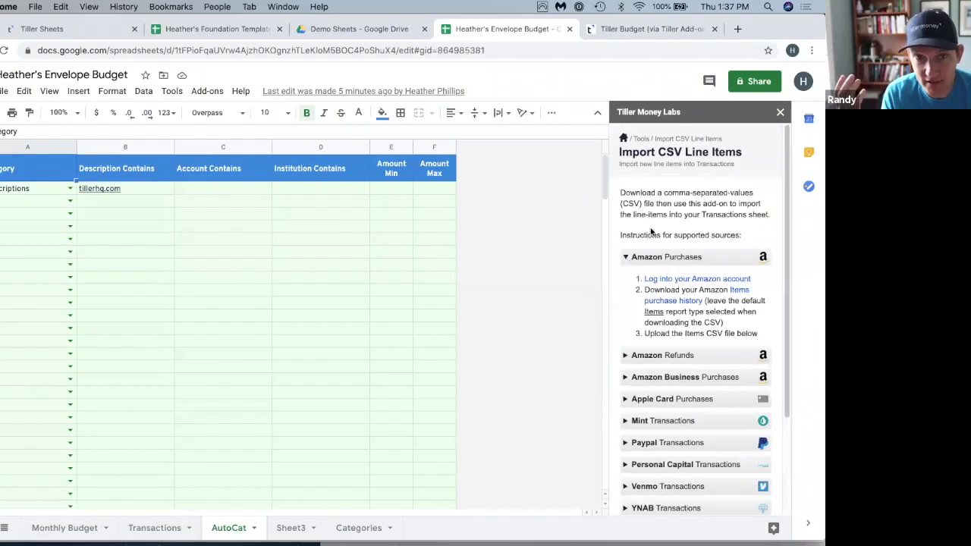